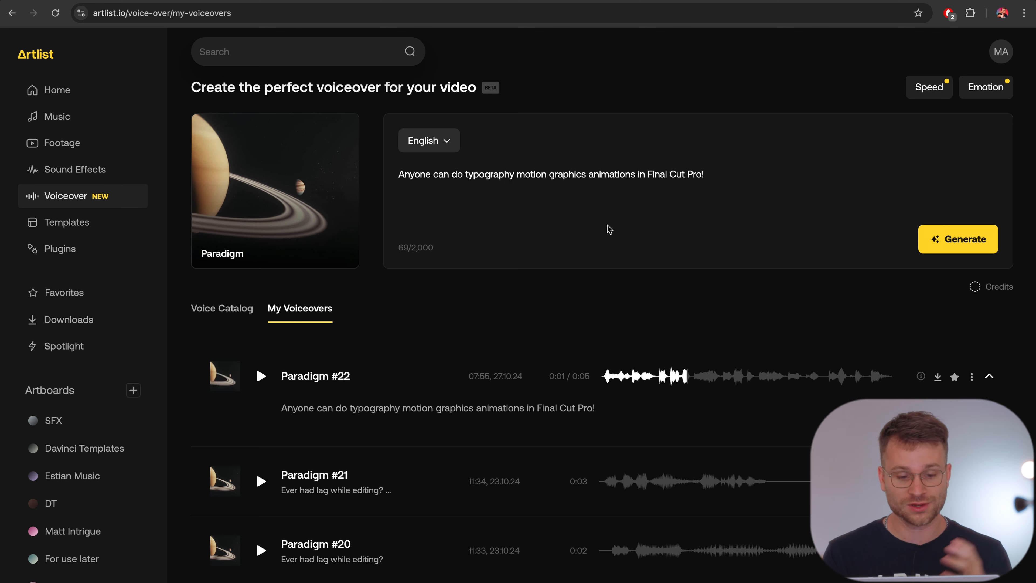
# Look through the voice catalog and examine the available voiceover speed options.
pyautogui.click(234, 307)
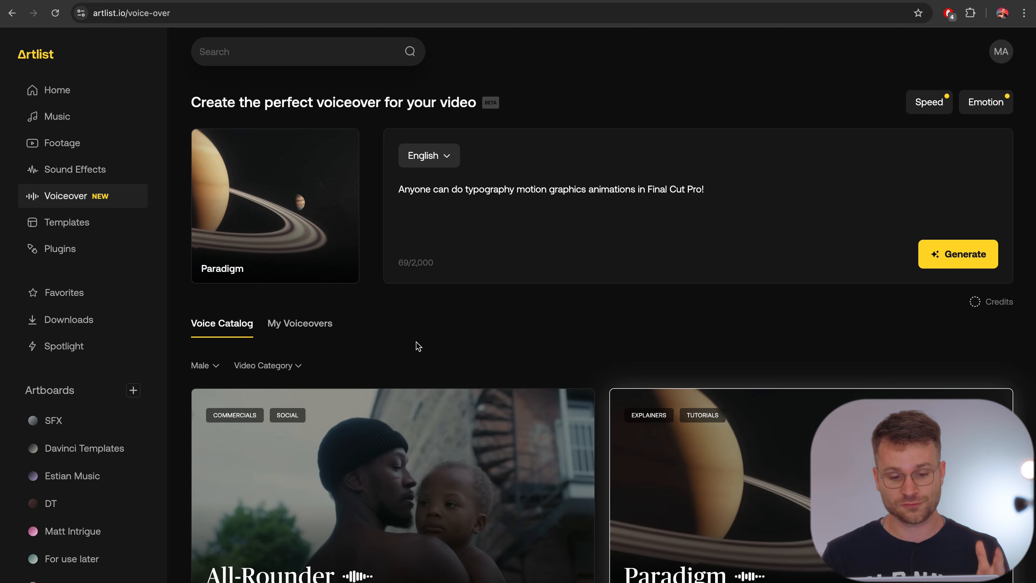
pyautogui.scroll(-2, 418, 346)
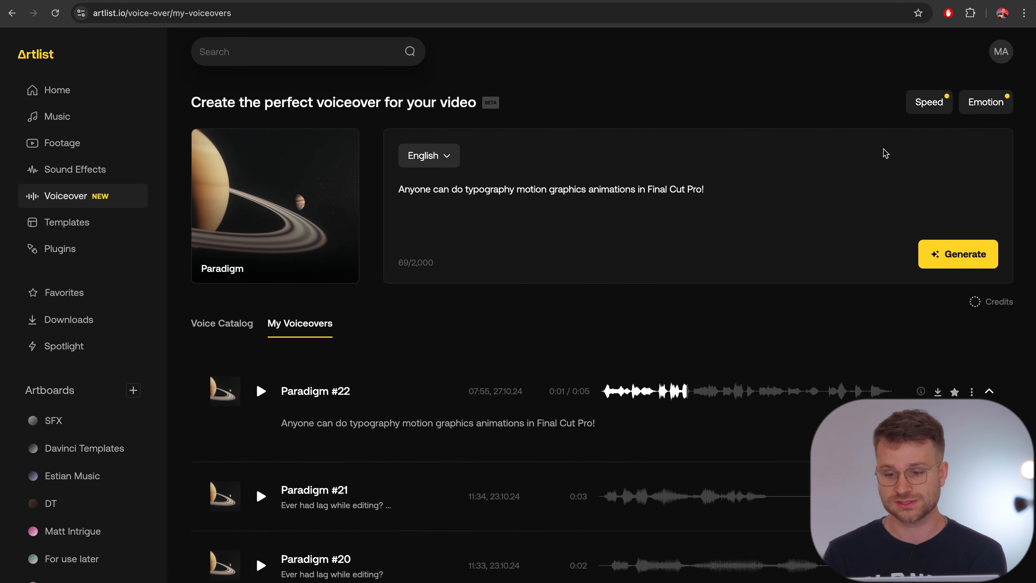
pyautogui.click(924, 112)
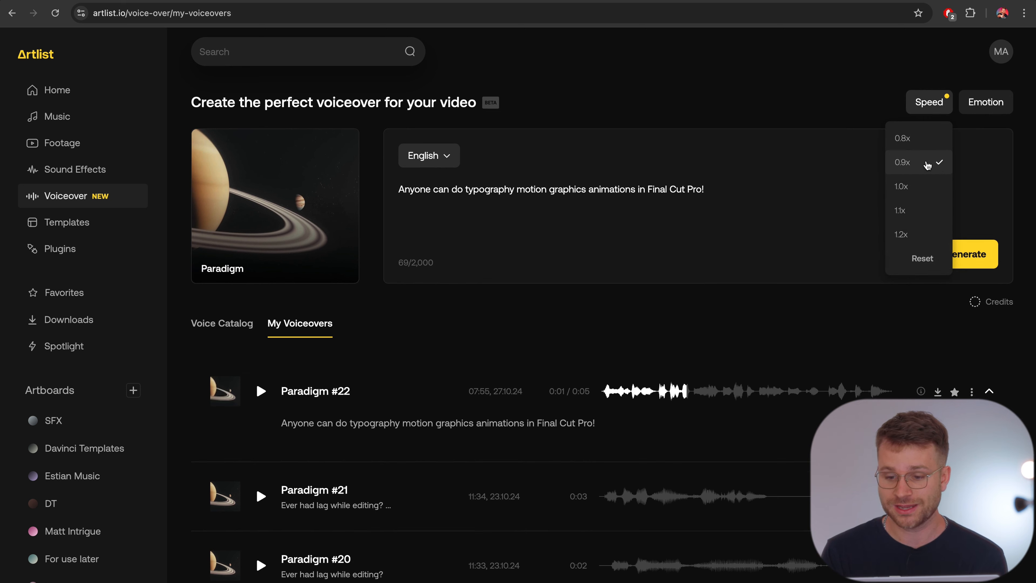
pyautogui.click(820, 166)
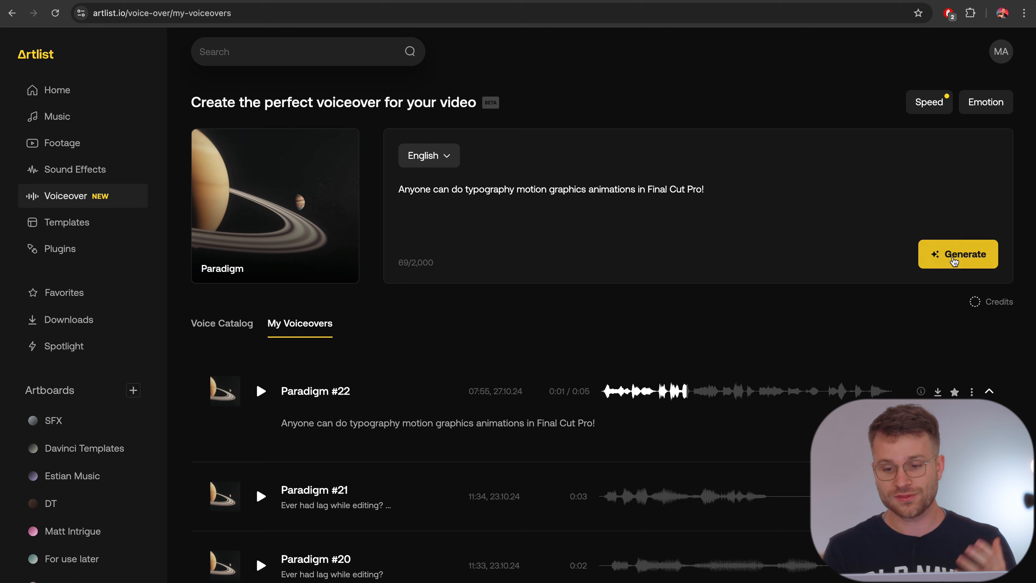
# Play the Paradigm #22 voiceover from the generated voiceovers and download it.
pyautogui.scroll(-1, 555, 465)
pyautogui.click(605, 363)
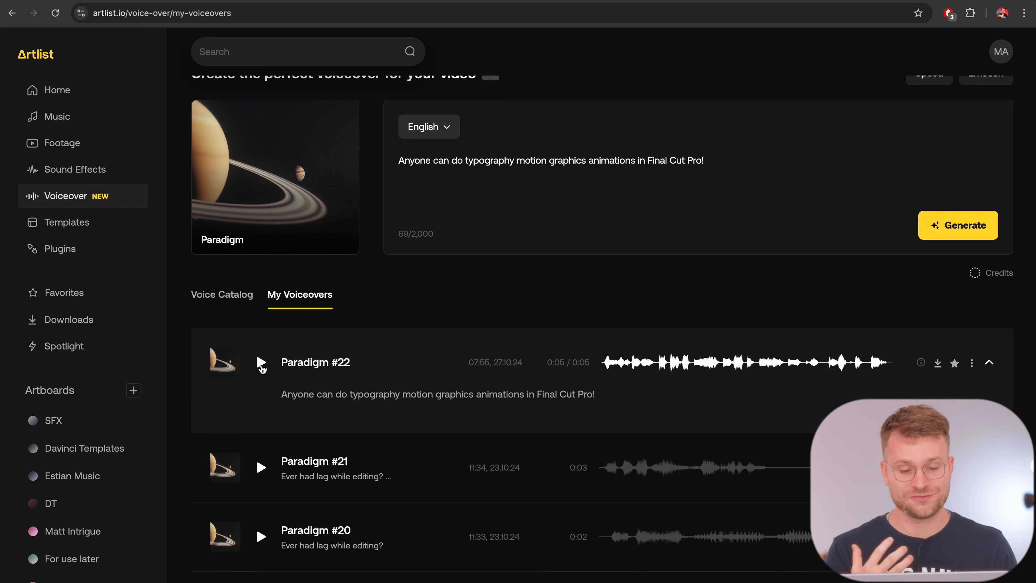
pyautogui.click(938, 363)
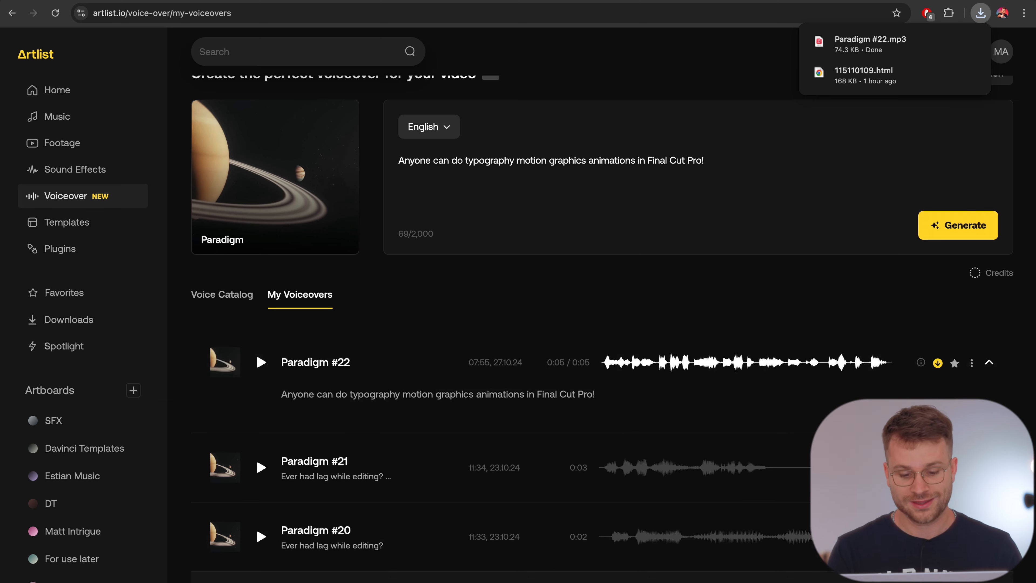
# Switch to Final Cut Pro, create the event "typography animation" with a new 4K 30p project, and open that project.
pyautogui.press('F4')
pyautogui.press('Escape')
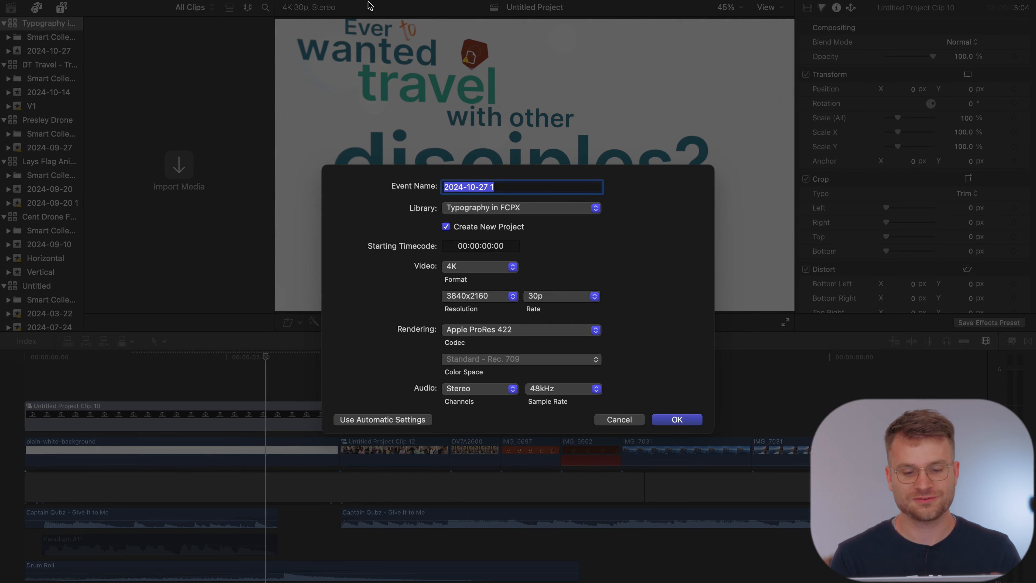
pyautogui.write('typography animation')
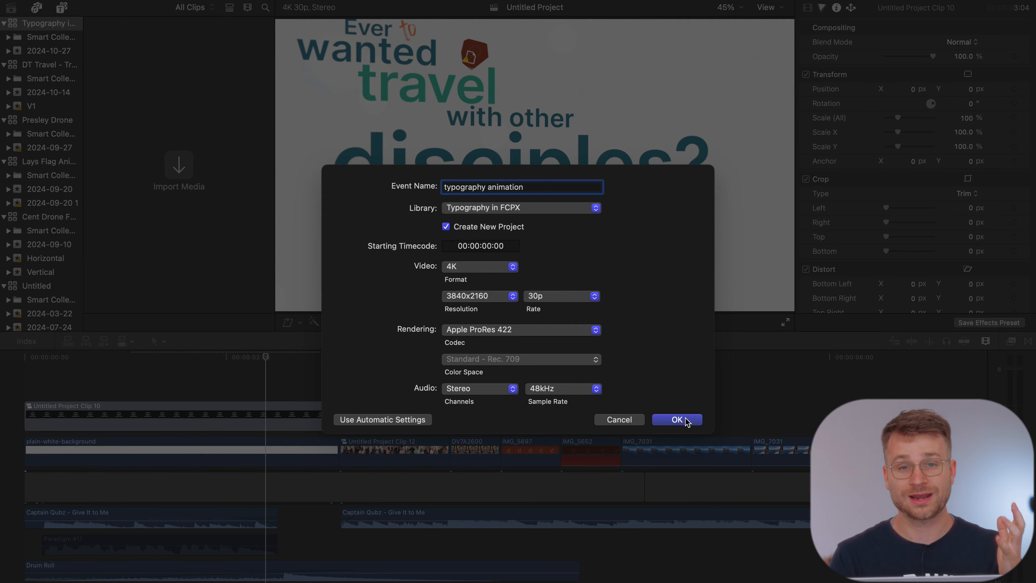
pyautogui.click(677, 419)
pyautogui.click(40, 62)
pyautogui.click(128, 57)
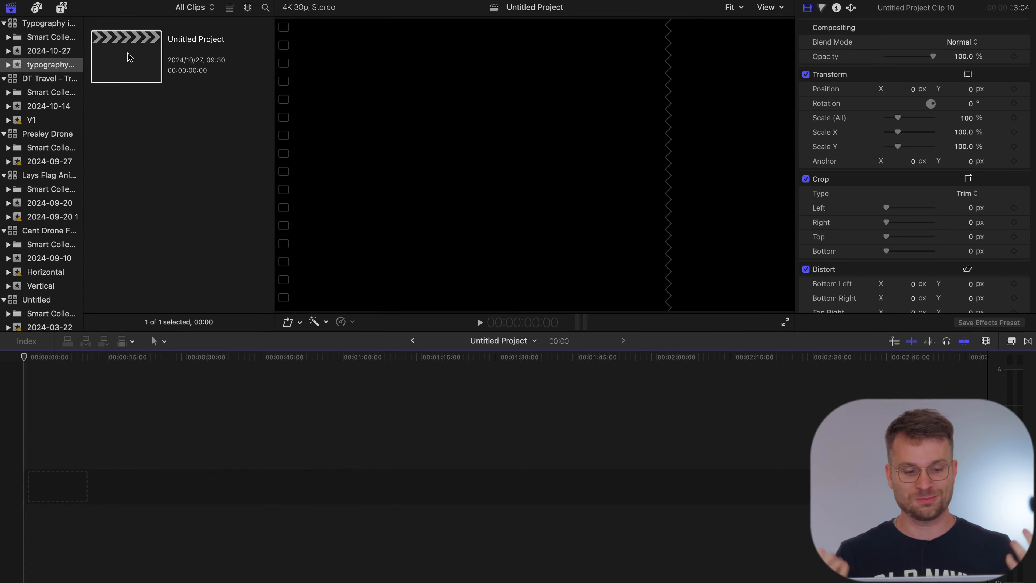
# Insert a gap at the start of the primary storyline and extend it to about 8:11.
pyautogui.hotkey('alt', 'w')
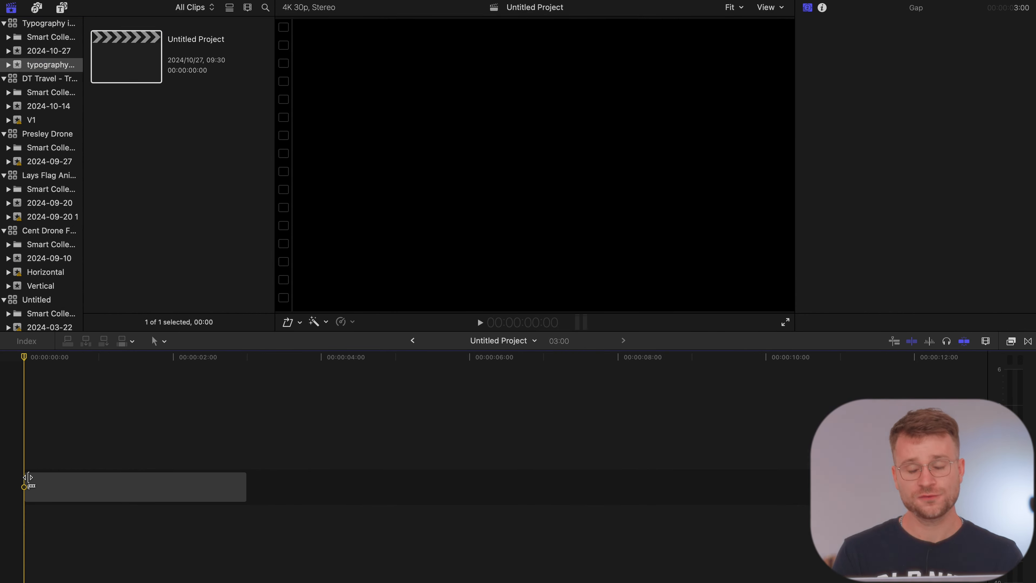
pyautogui.moveTo(248, 487); pyautogui.dragTo(321, 489)
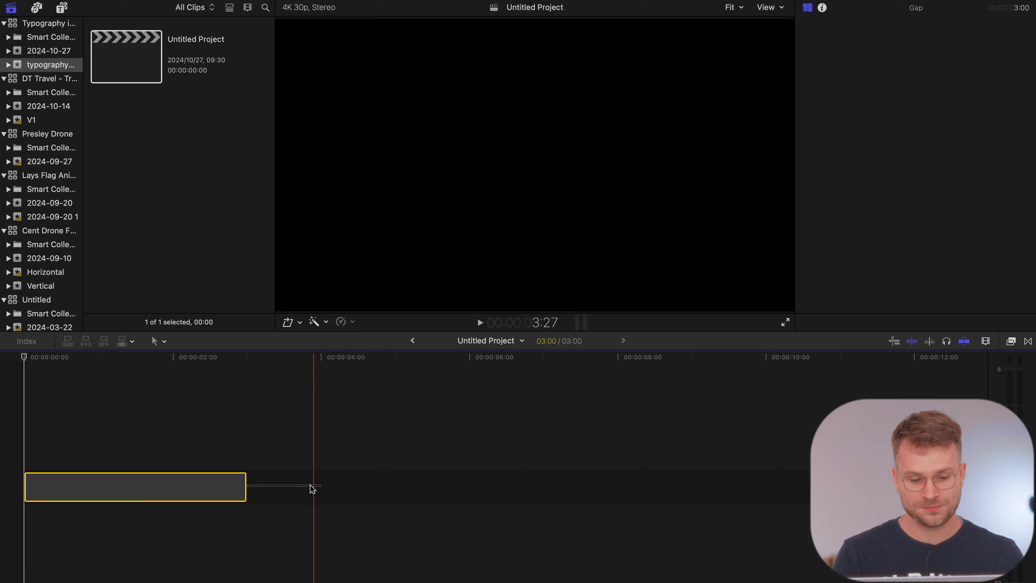
pyautogui.moveTo(247, 484); pyautogui.dragTo(644, 471)
pyautogui.click(152, 456)
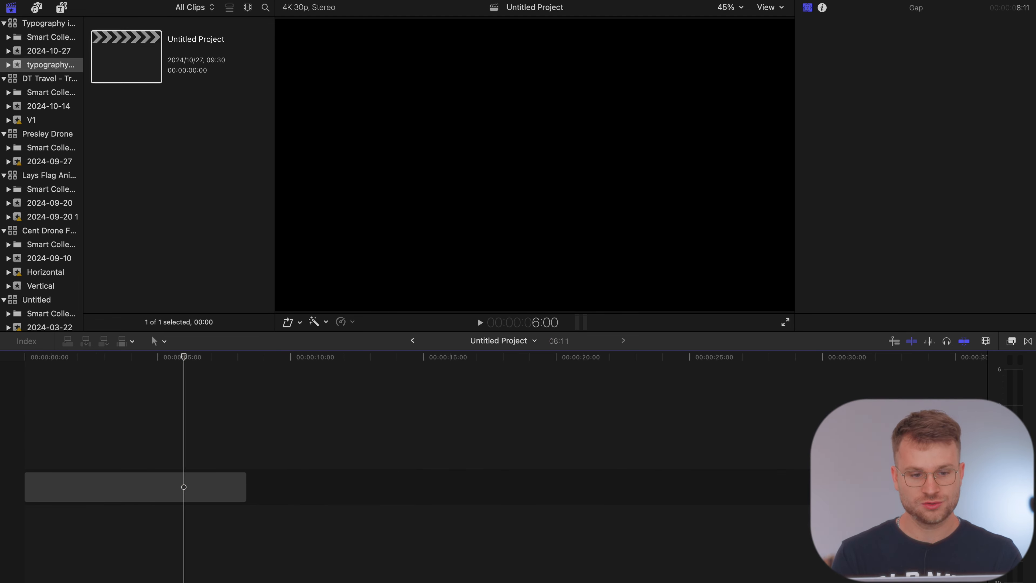
pyautogui.click(122, 1)
pyautogui.moveTo(219, 498)
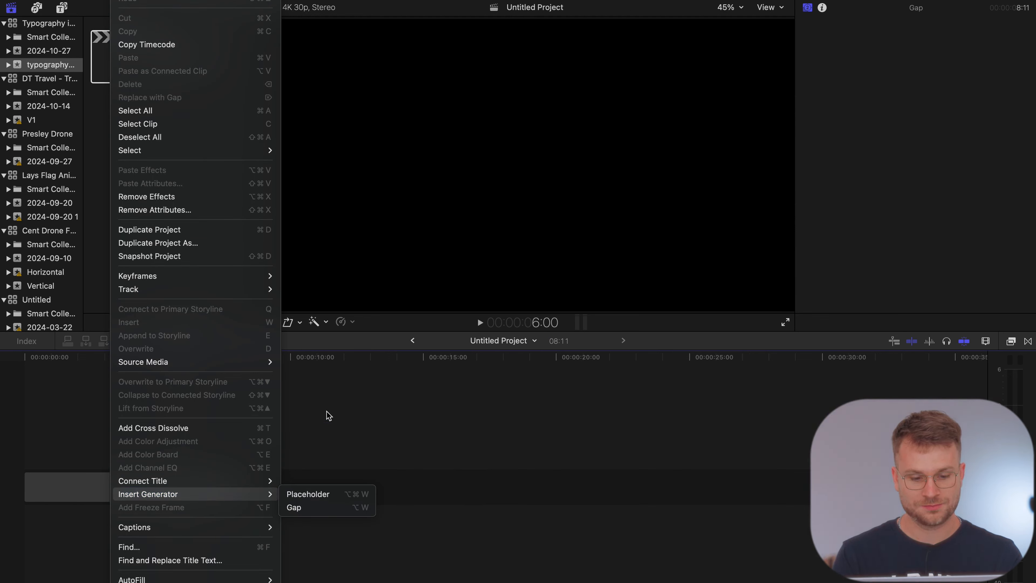
# Connect plain-white-background.jpg from the Solid Colours folder above the gap at the timeline start and extend it to about 11:20.
pyautogui.moveTo(723, 69); pyautogui.dragTo(334, 451)
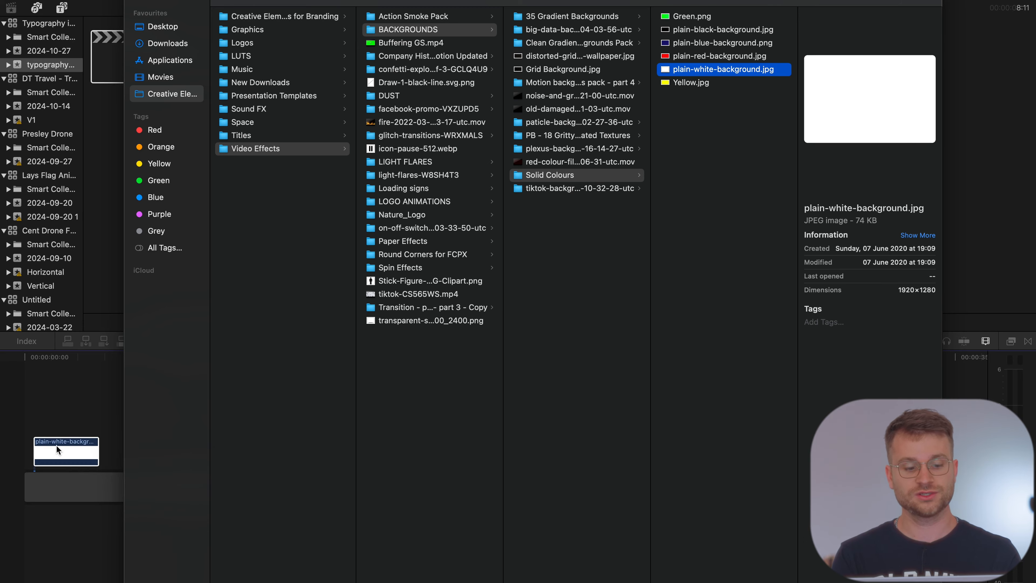
pyautogui.click(57, 446)
pyautogui.click(63, 431)
pyautogui.click(197, 429)
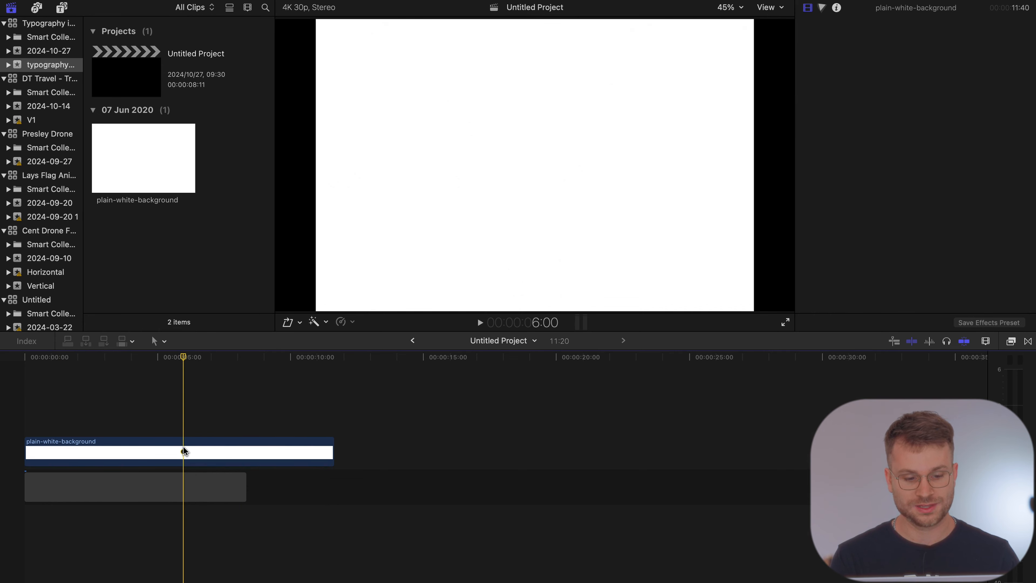
pyautogui.click(185, 451)
# Add the downloaded Paradigm #22.mp3 voiceover below the gap at the start of the timeline.
pyautogui.click(586, 580)
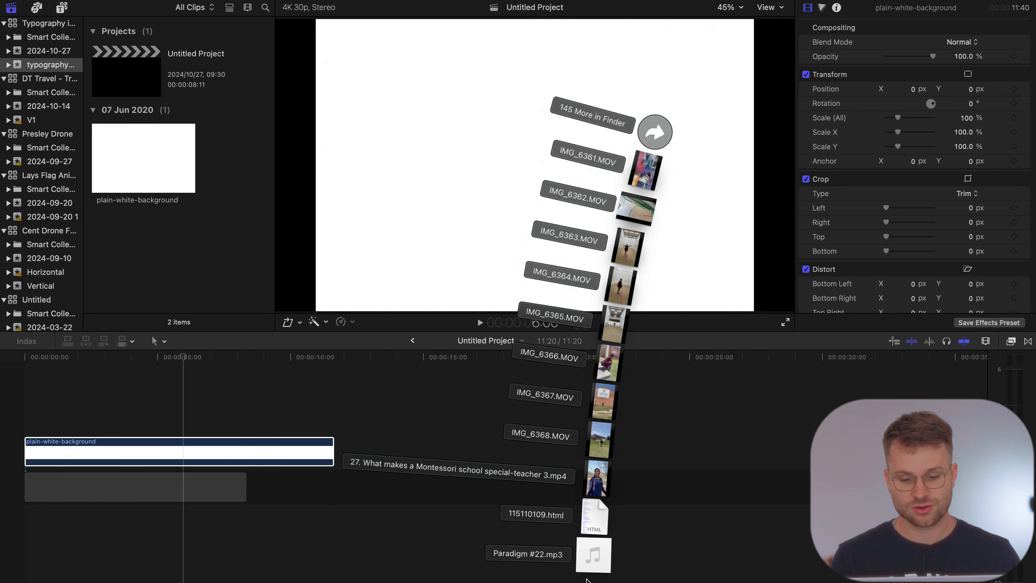
pyautogui.moveTo(584, 568); pyautogui.dragTo(53, 515)
pyautogui.hotkey('shift', 'z')
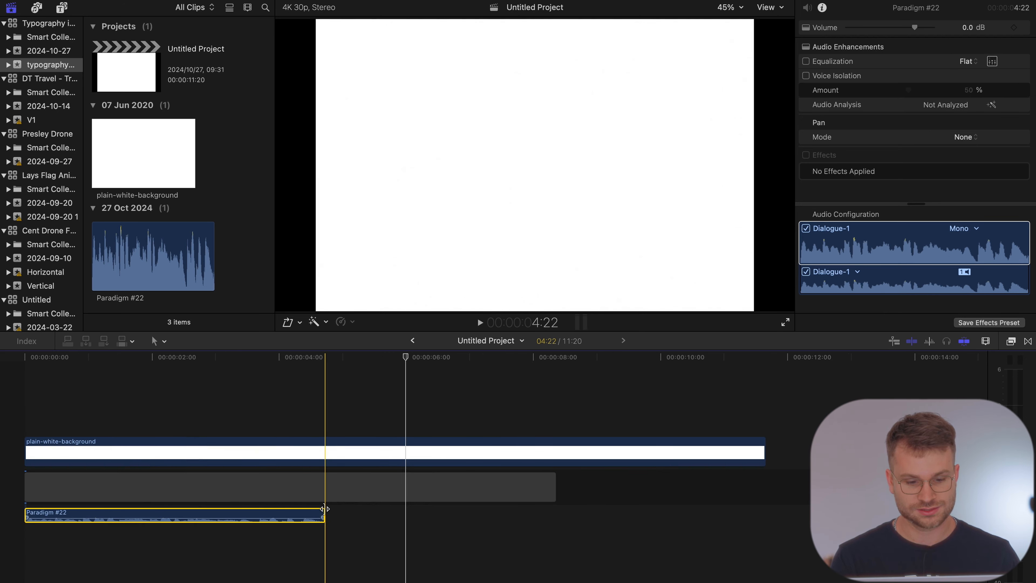
pyautogui.press('super+minus')
# Trim the white background and the gap to about 5:06, so both end shortly after the voiceover.
pyautogui.moveTo(522, 448); pyautogui.dragTo(228, 455)
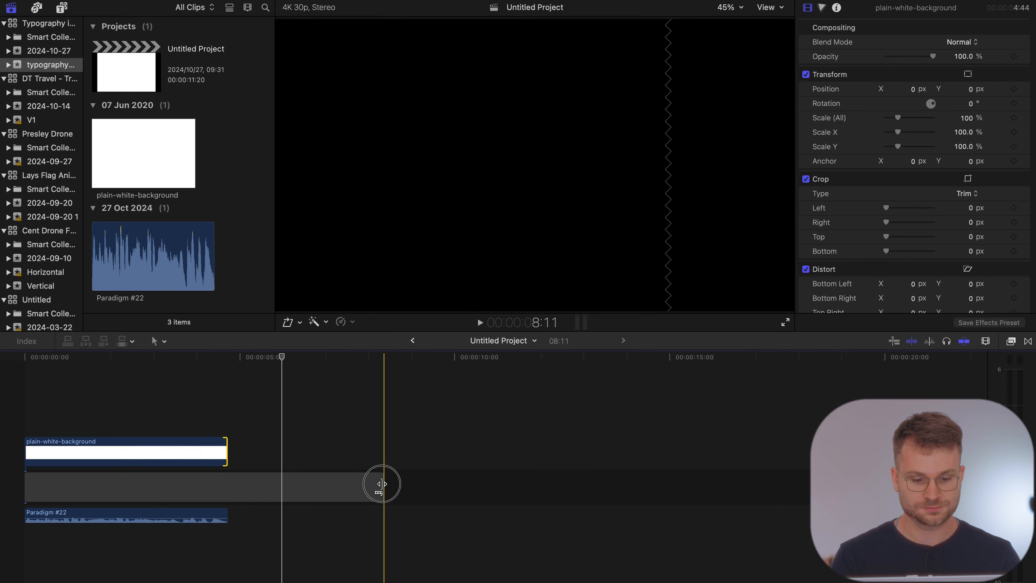
pyautogui.moveTo(381, 483); pyautogui.dragTo(244, 484)
pyautogui.moveTo(226, 449); pyautogui.dragTo(286, 449)
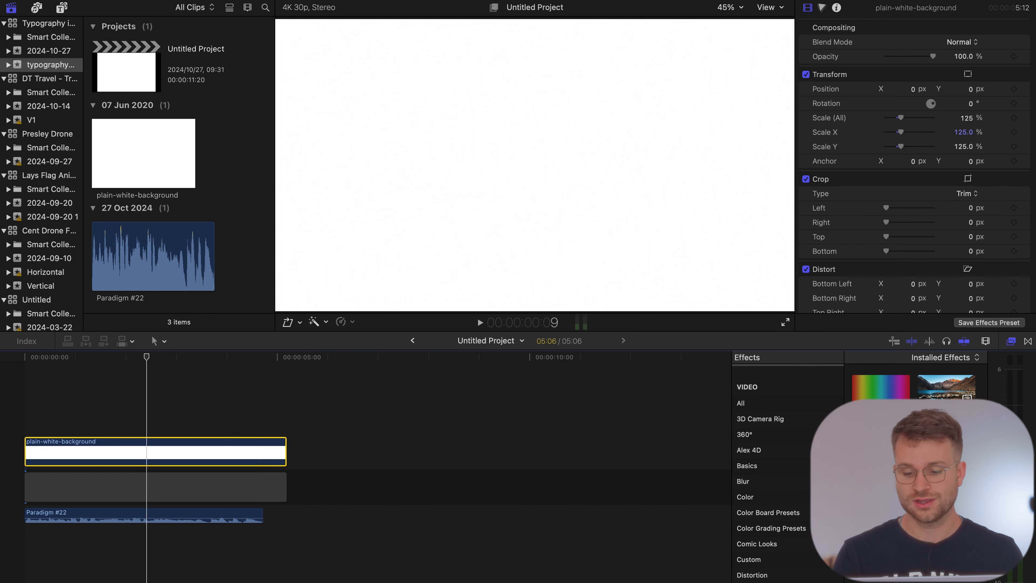
# Apply the Colorize effect to the white background at intensity 100 and remap white to a light grey.
pyautogui.moveTo(881, 428); pyautogui.dragTo(270, 455)
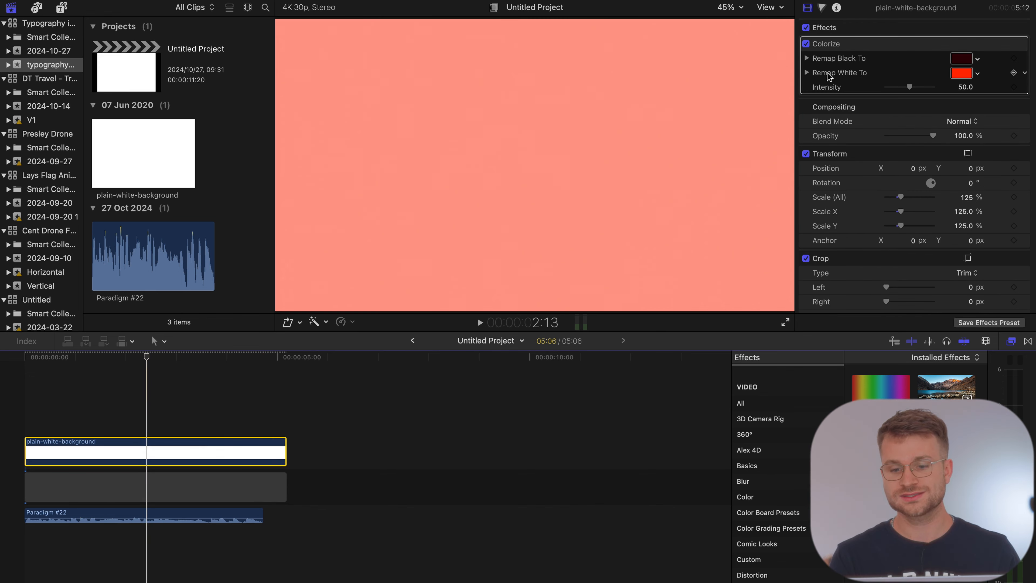
pyautogui.moveTo(911, 88); pyautogui.dragTo(934, 88)
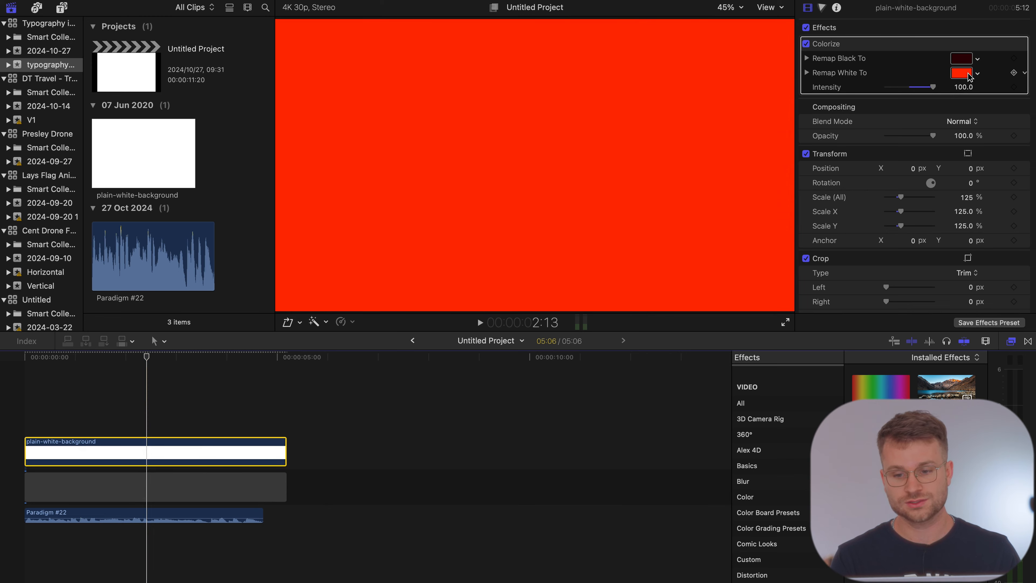
pyautogui.click(969, 75)
pyautogui.click(647, 286)
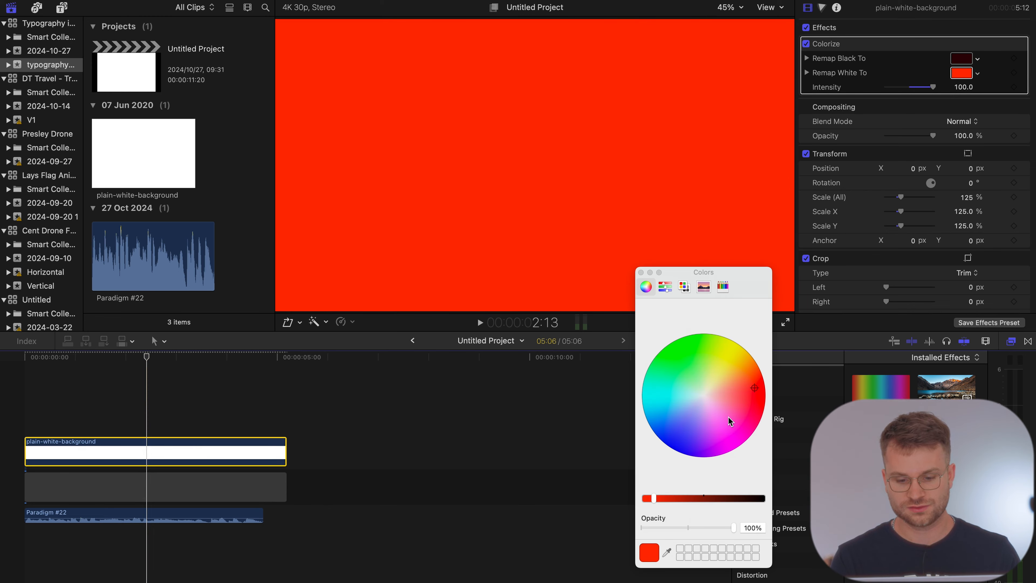
pyautogui.click(685, 287)
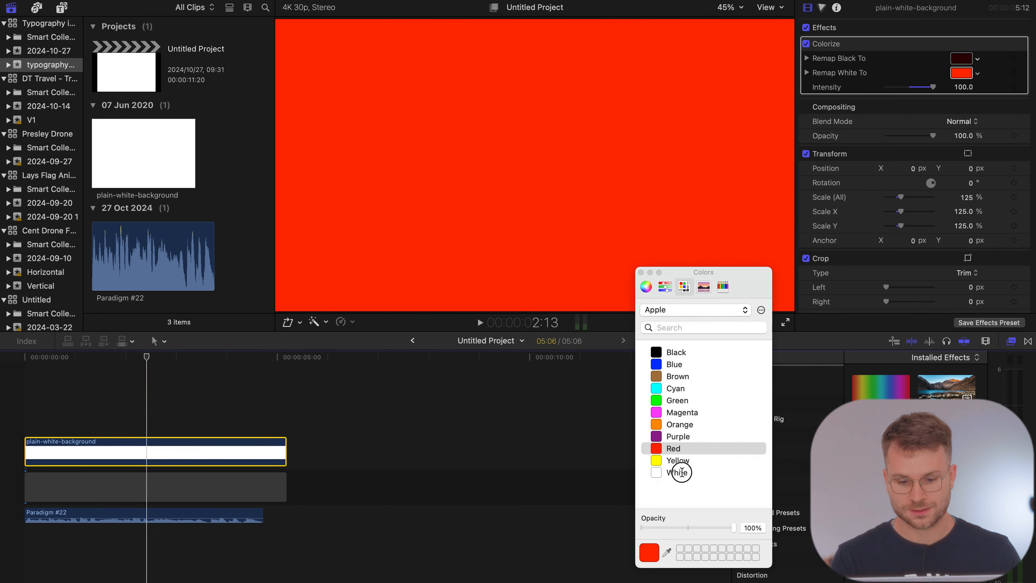
pyautogui.click(675, 472)
pyautogui.click(647, 287)
pyautogui.moveTo(654, 499); pyautogui.dragTo(656, 500)
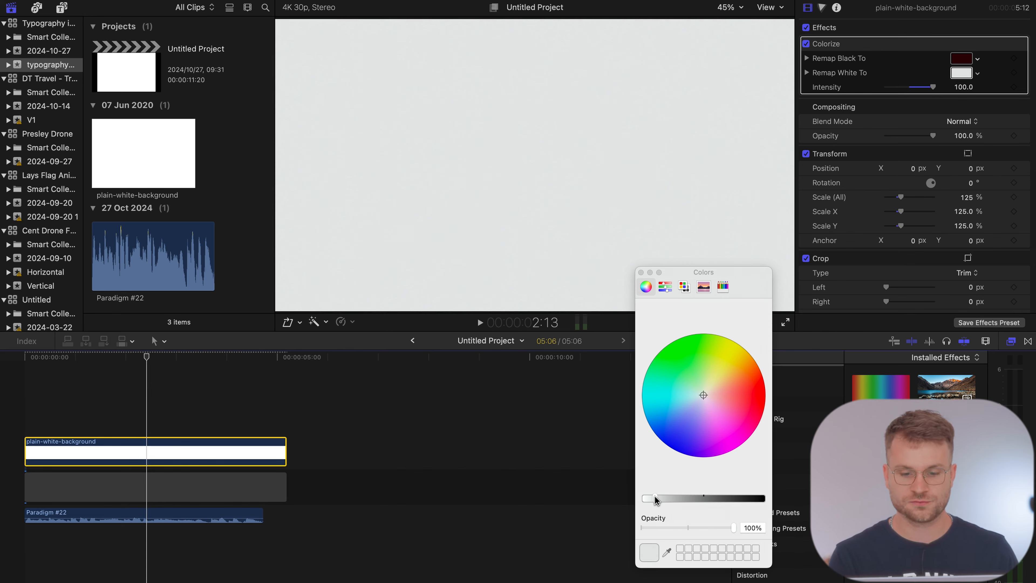
pyautogui.click(640, 272)
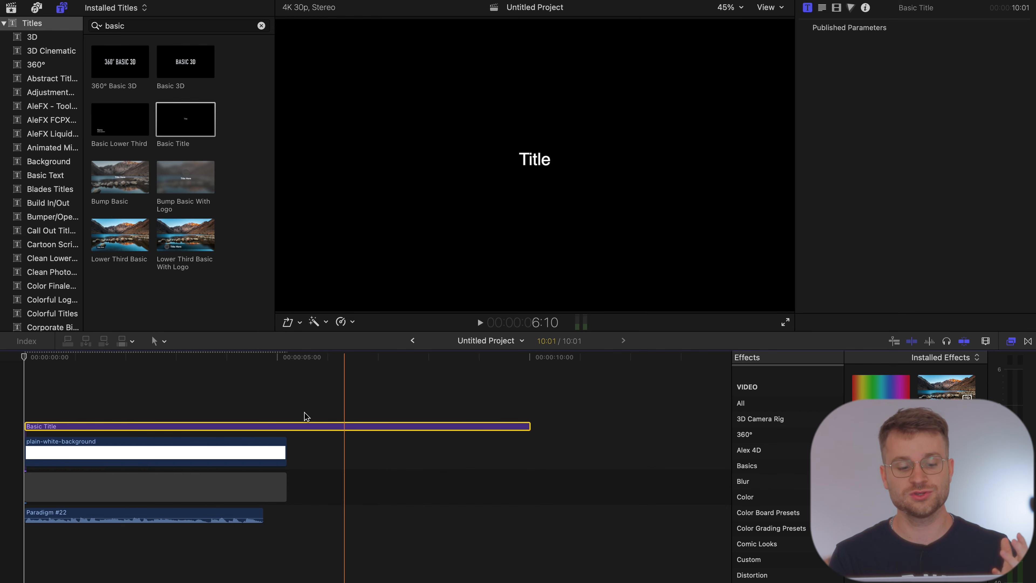
# Show all titles of the mTitle Kinetic category by choosing it and clearing the "basic" search.
pyautogui.click(110, 408)
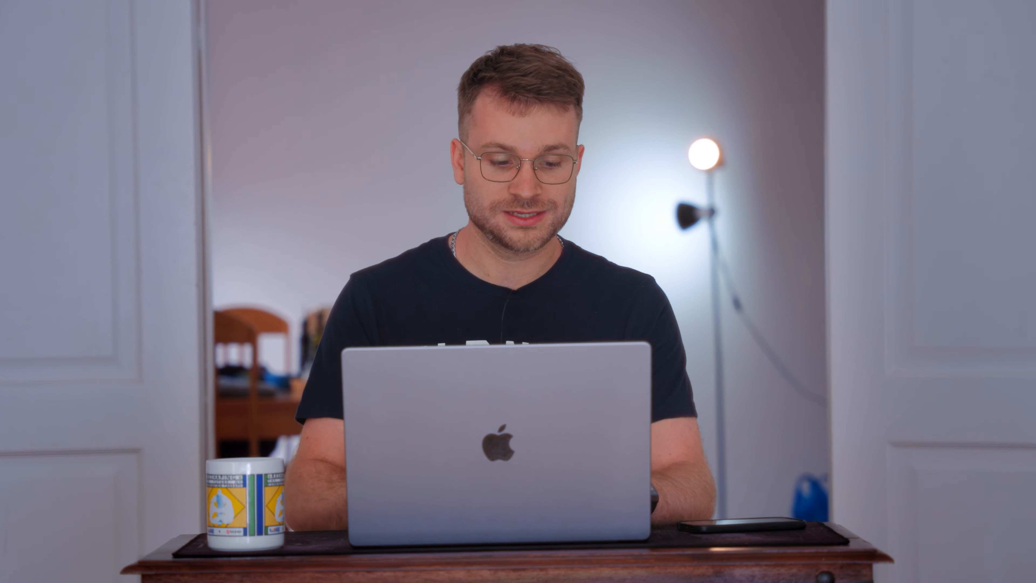
pyautogui.scroll(-10, 20, 203)
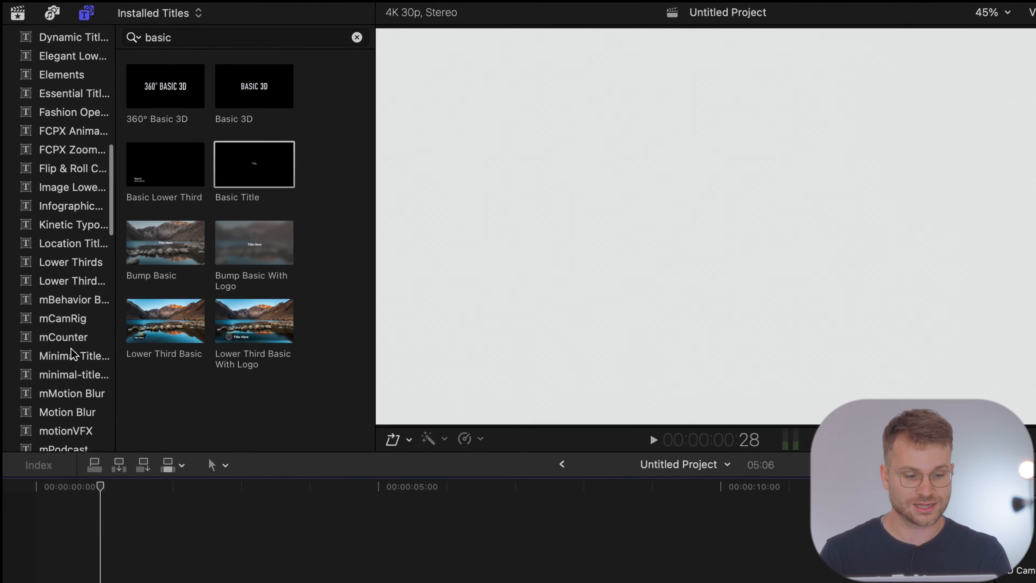
pyautogui.scroll(-3, 74, 368)
pyautogui.click(74, 408)
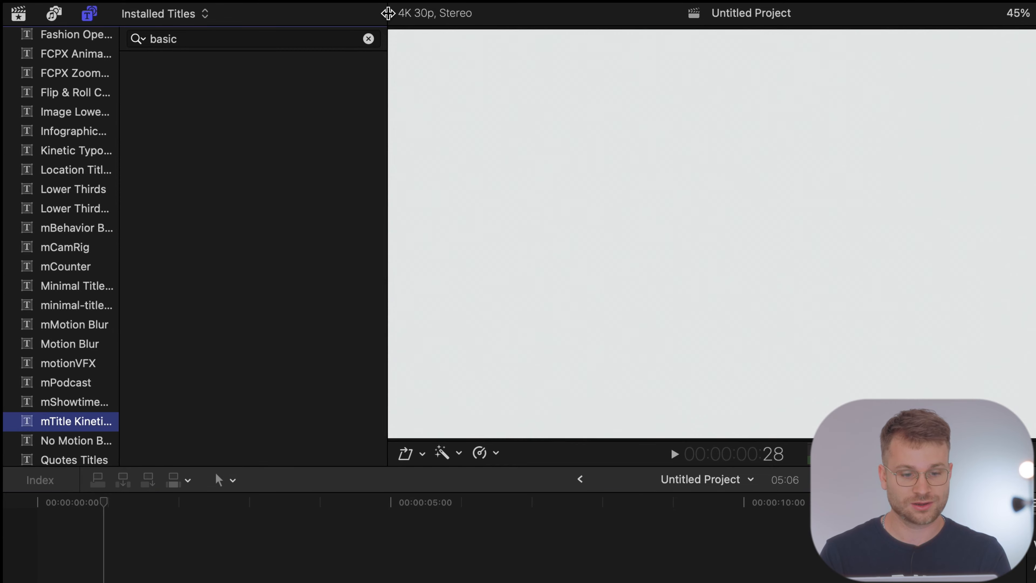
pyautogui.click(368, 39)
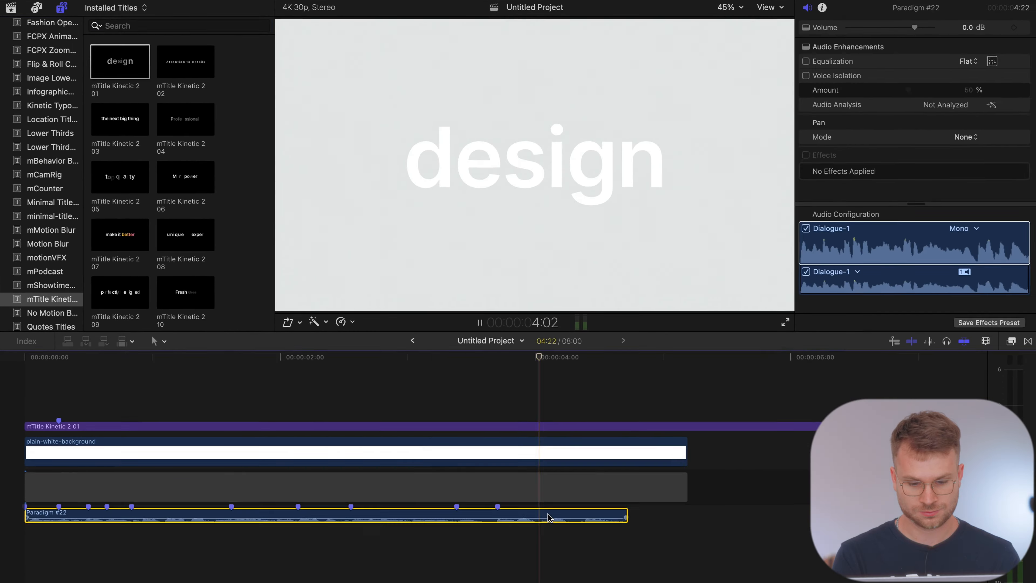
# Stop the voiceover playback and extend the mTitle Kinetic 2 01 title to the end of the background at 5:06.
pyautogui.press('space')
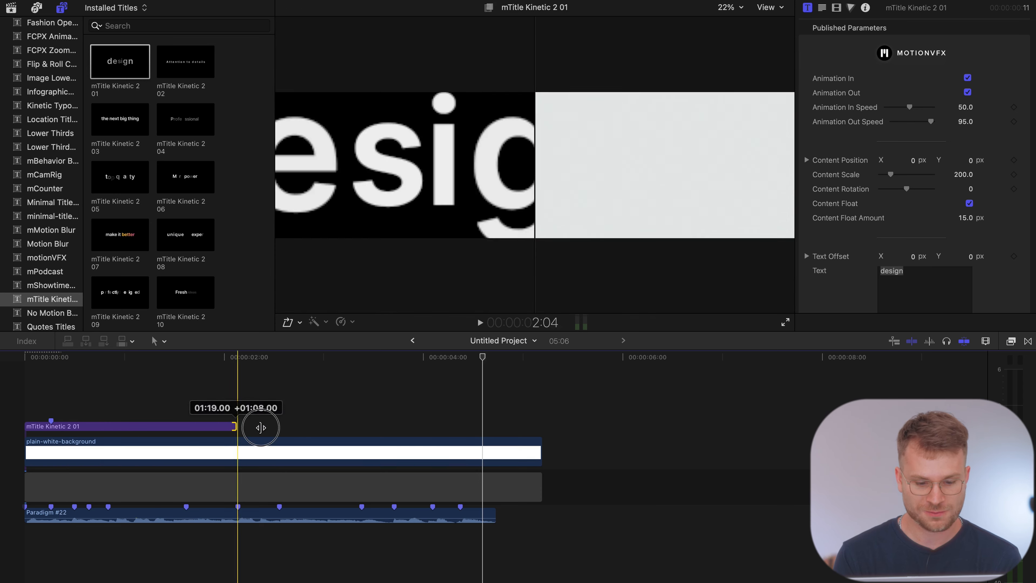
pyautogui.moveTo(261, 425); pyautogui.dragTo(539, 433)
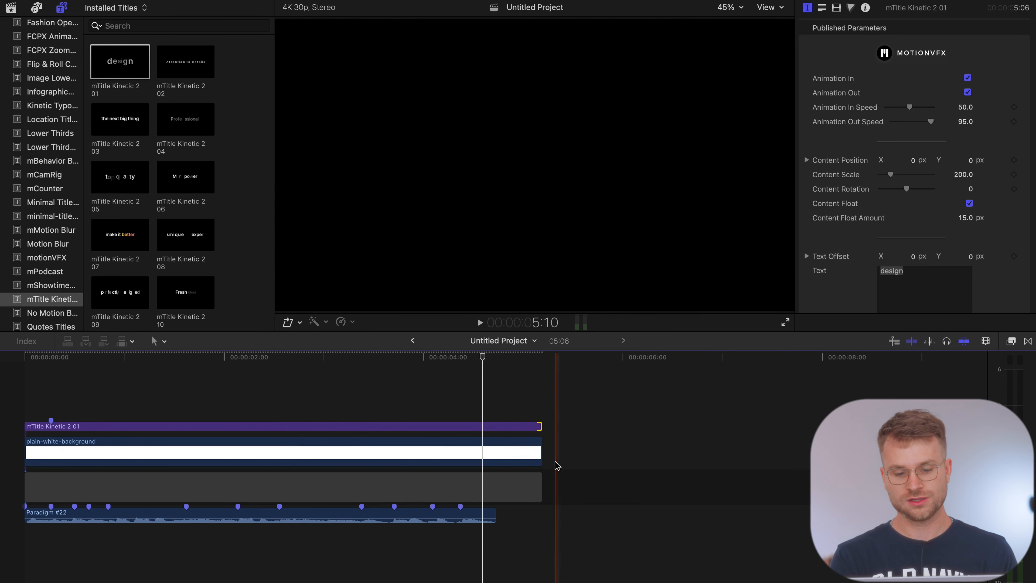
# Set the text color of the mTitle Kinetic 2 01 title to black.
pyautogui.press('super+equal')
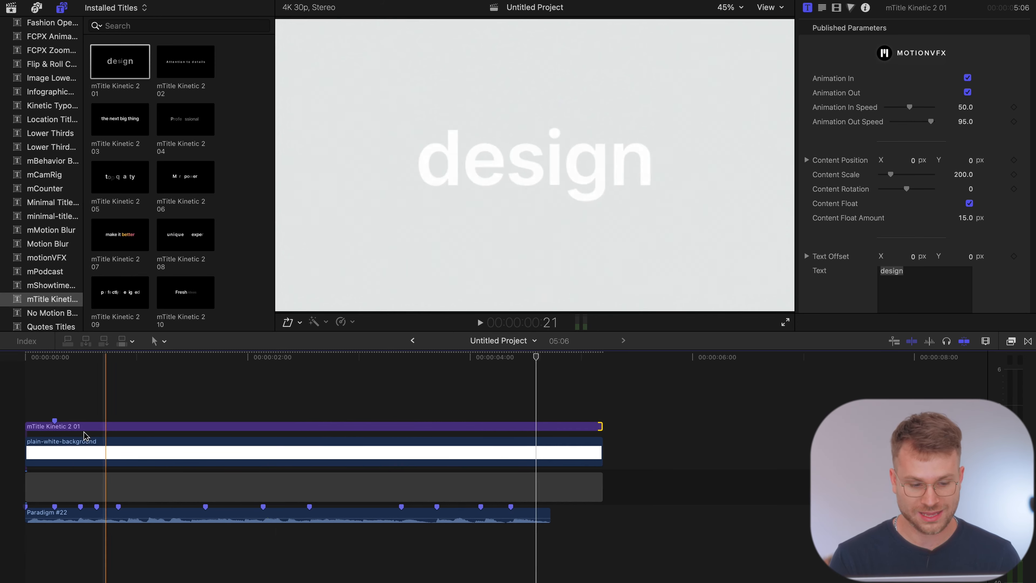
pyautogui.click(44, 426)
pyautogui.scroll(-8, 897, 229)
pyautogui.click(960, 192)
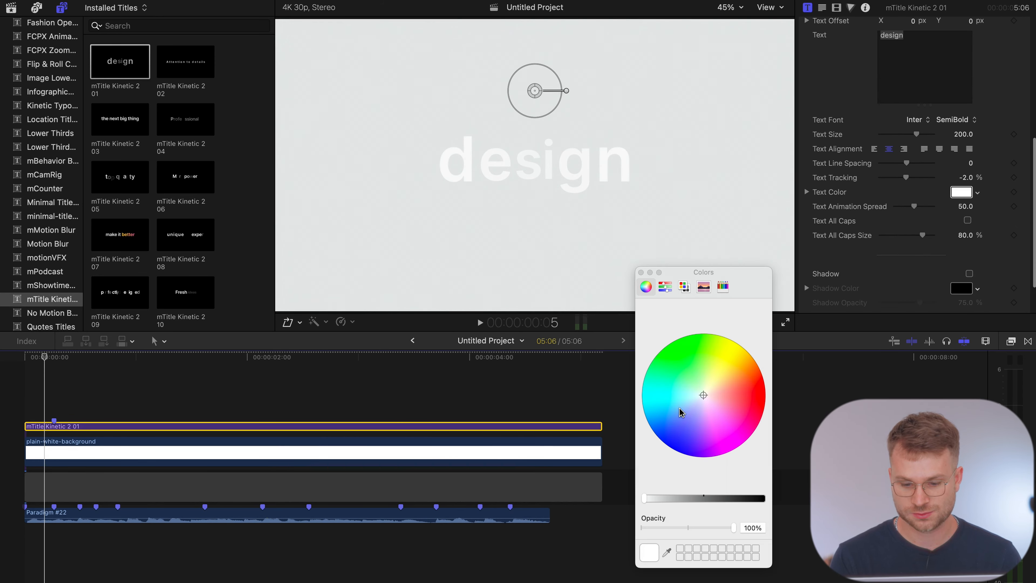
pyautogui.moveTo(716, 494); pyautogui.dragTo(765, 497)
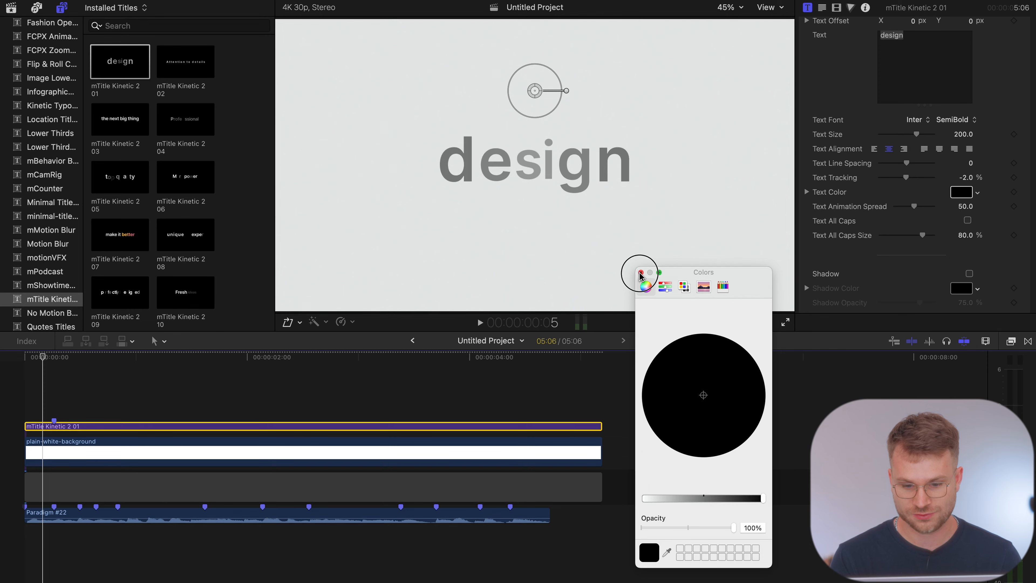
pyautogui.click(640, 272)
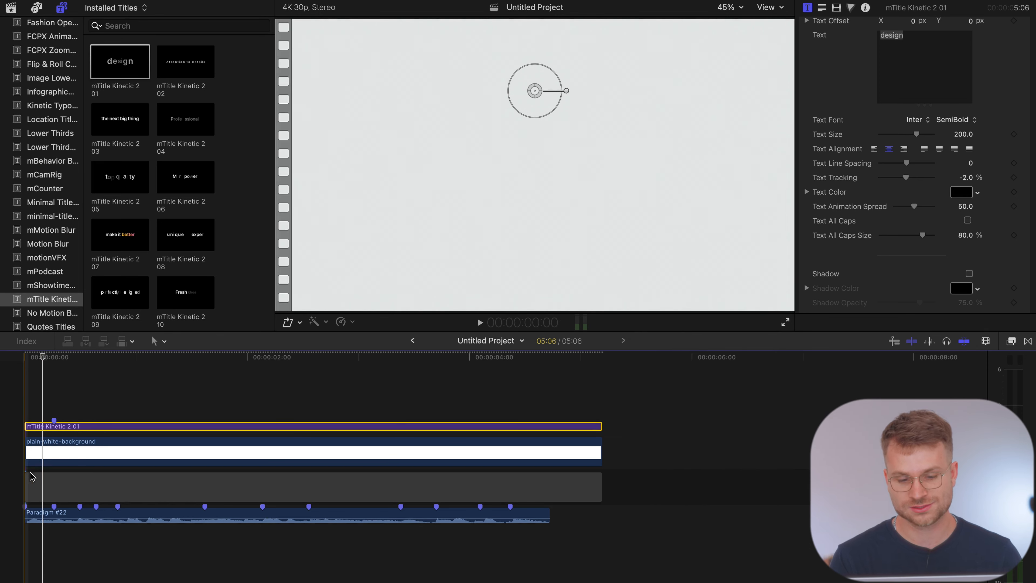
# Change the mTitle Kinetic 2 01 text to "anyone" and turn the title into a compound clip in the typography animation event.
pyautogui.press('super+equal')
pyautogui.click(46, 426)
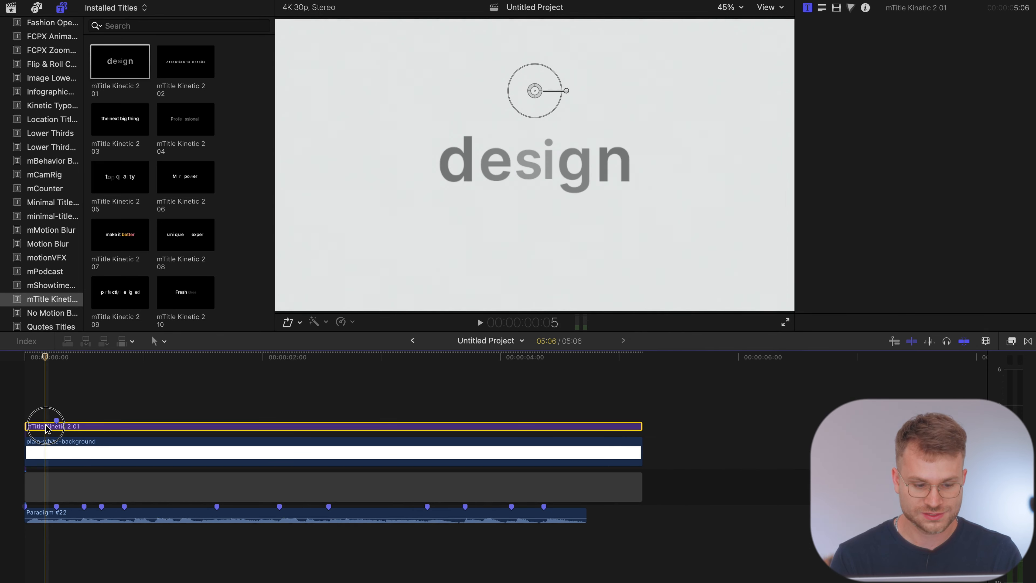
pyautogui.doubleClick(901, 276)
pyautogui.write('anyone')
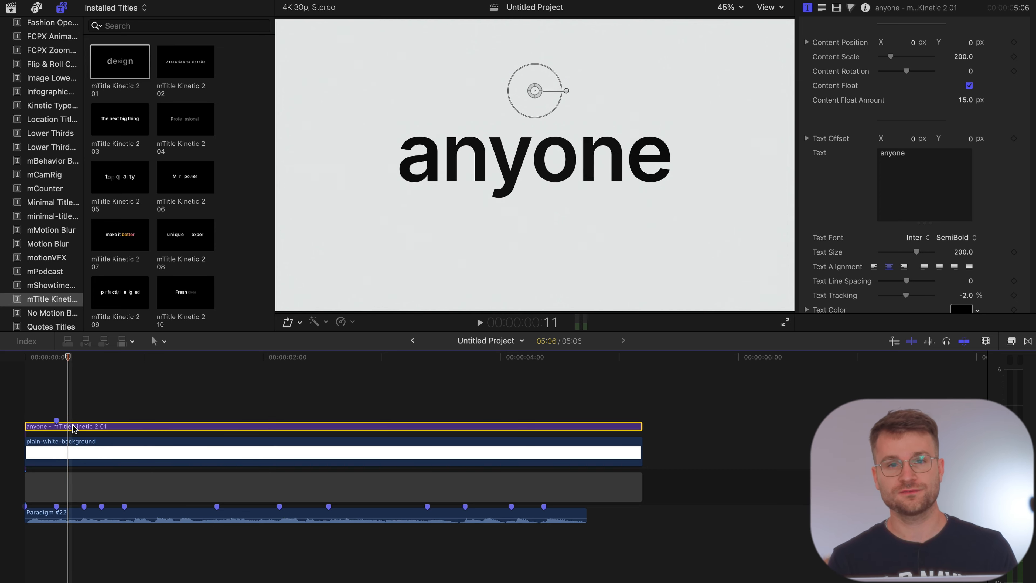
pyautogui.hotkey('alt', 'g')
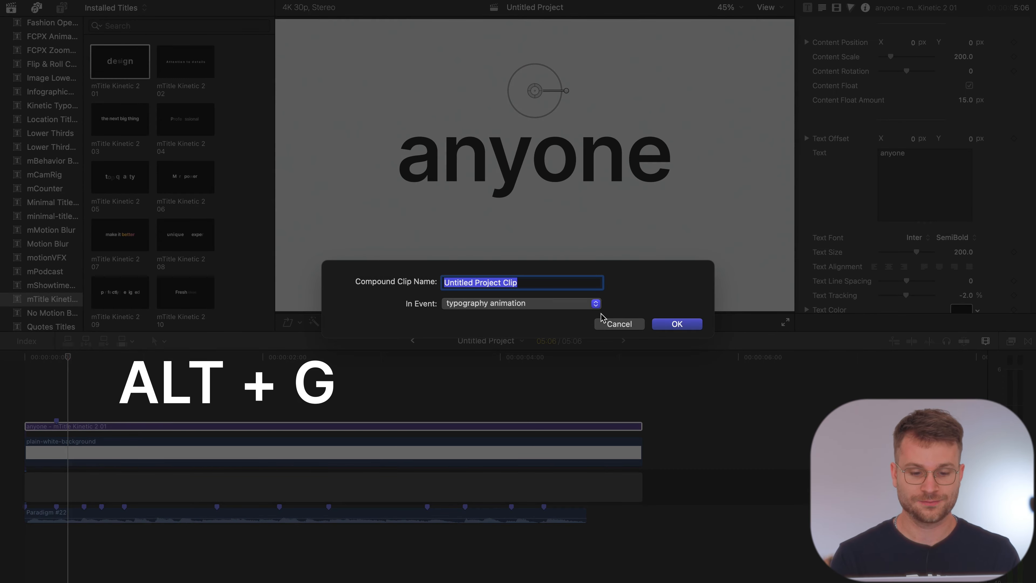
pyautogui.click(682, 323)
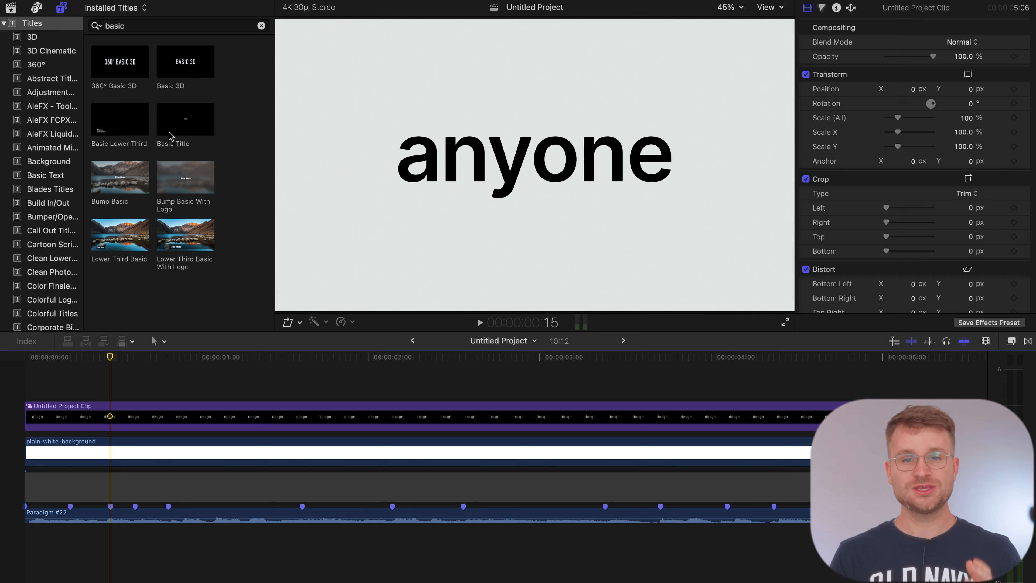
# Add a Basic Title above the compound clip at the third voiceover marker and trim its end to the background's end at 5:06.
pyautogui.moveTo(169, 136); pyautogui.dragTo(116, 388)
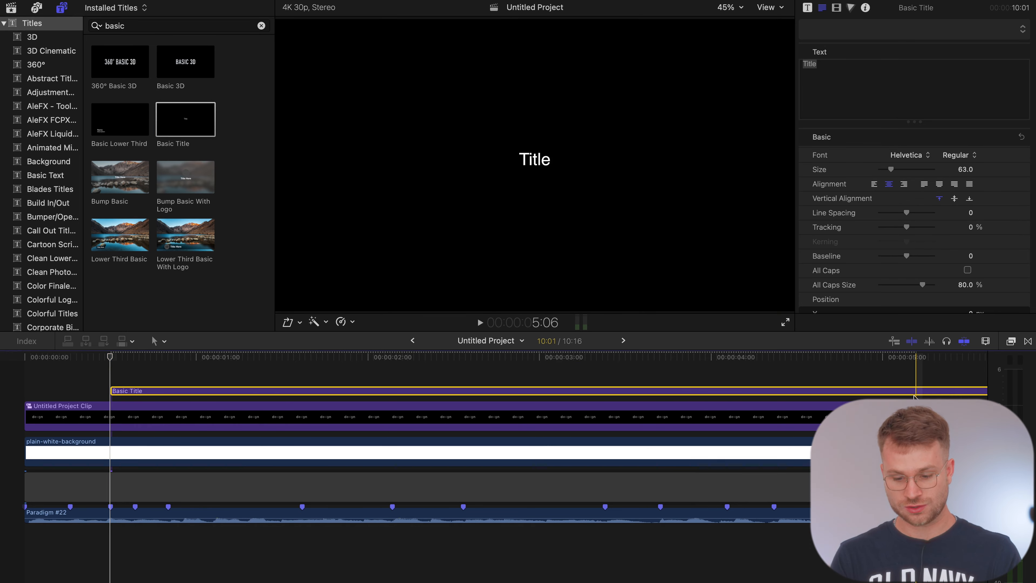
pyautogui.press('shift+super+a')
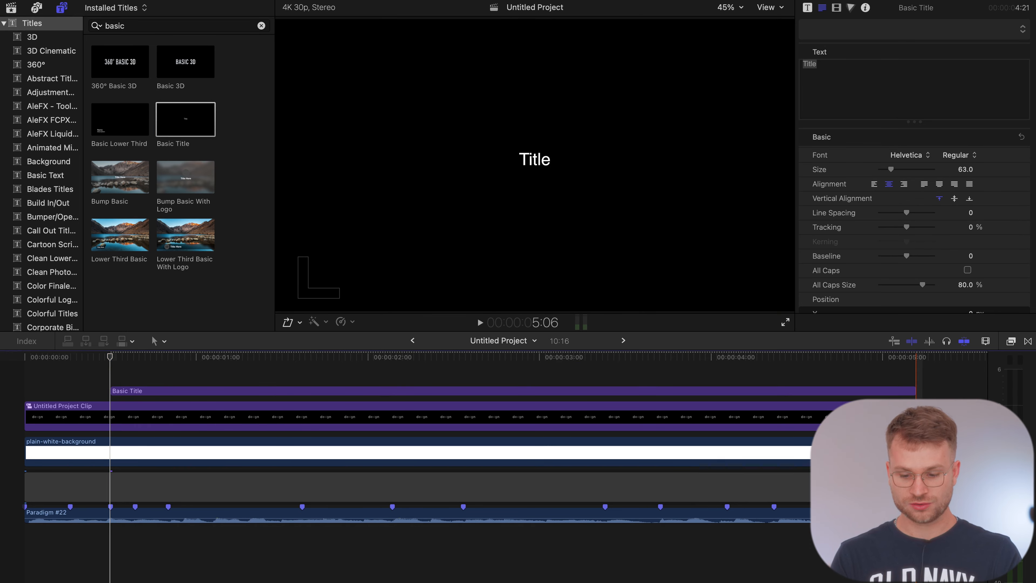
pyautogui.press('super+minus')
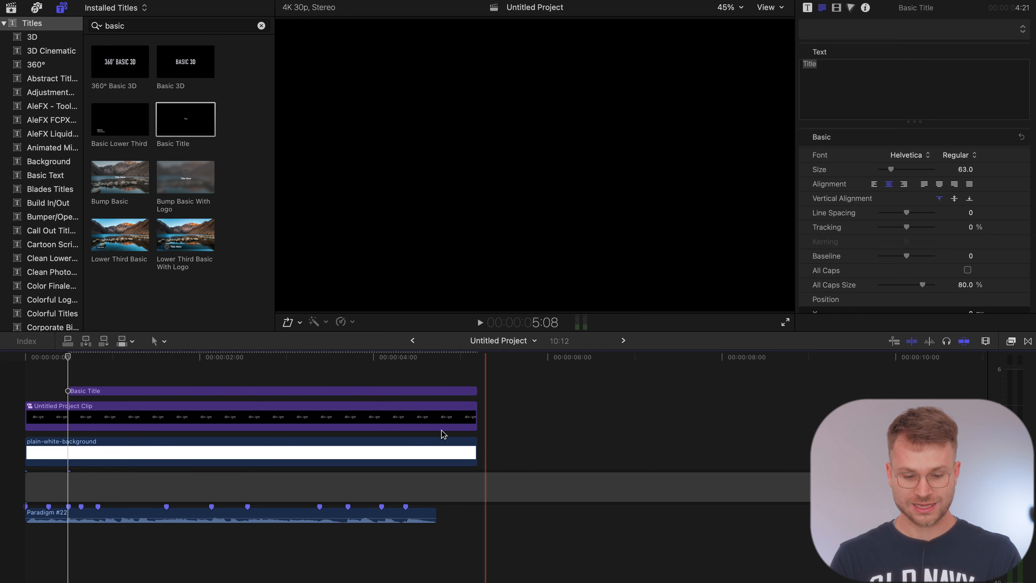
pyautogui.press('super+equal')
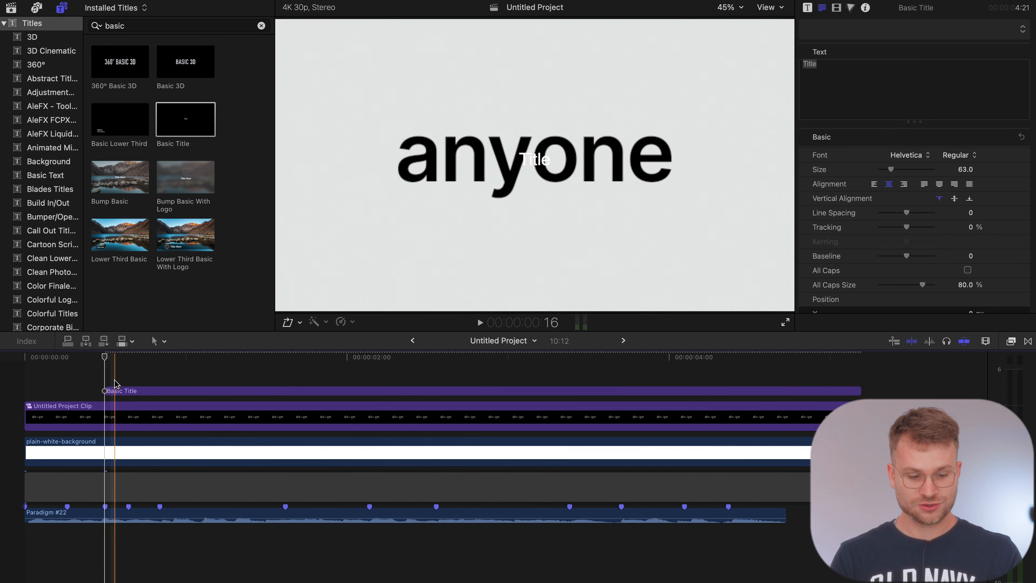
# Set the Basic Title's text to "can" in the Inter SemiBold font.
pyautogui.click(115, 397)
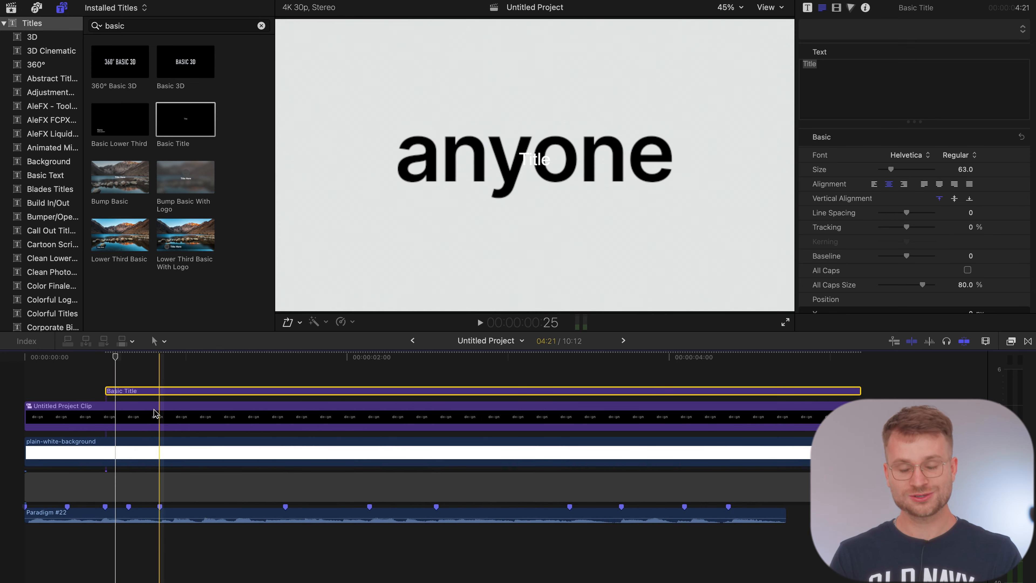
pyautogui.write('can')
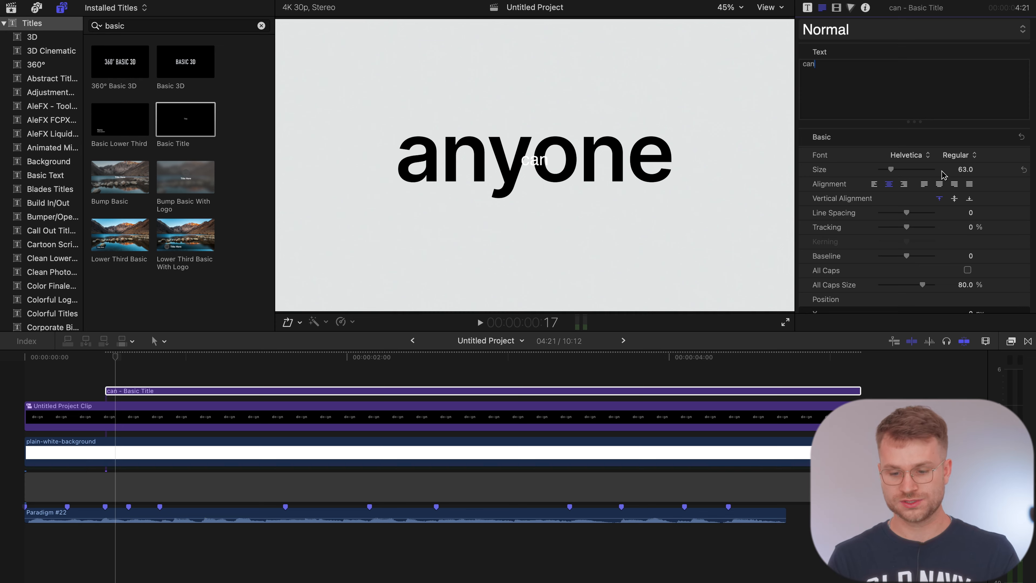
pyautogui.click(921, 157)
pyautogui.click(913, 365)
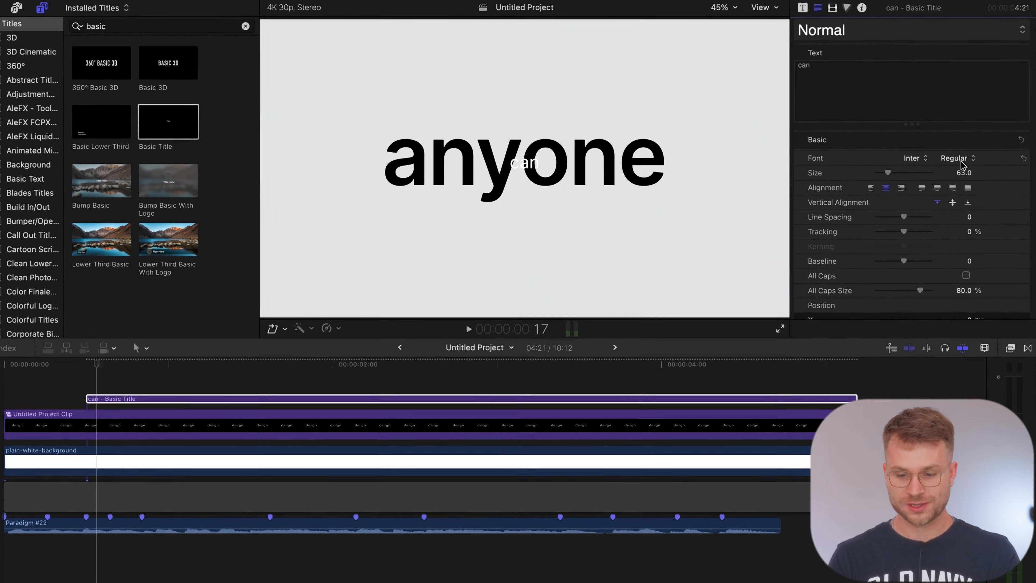
pyautogui.click(957, 158)
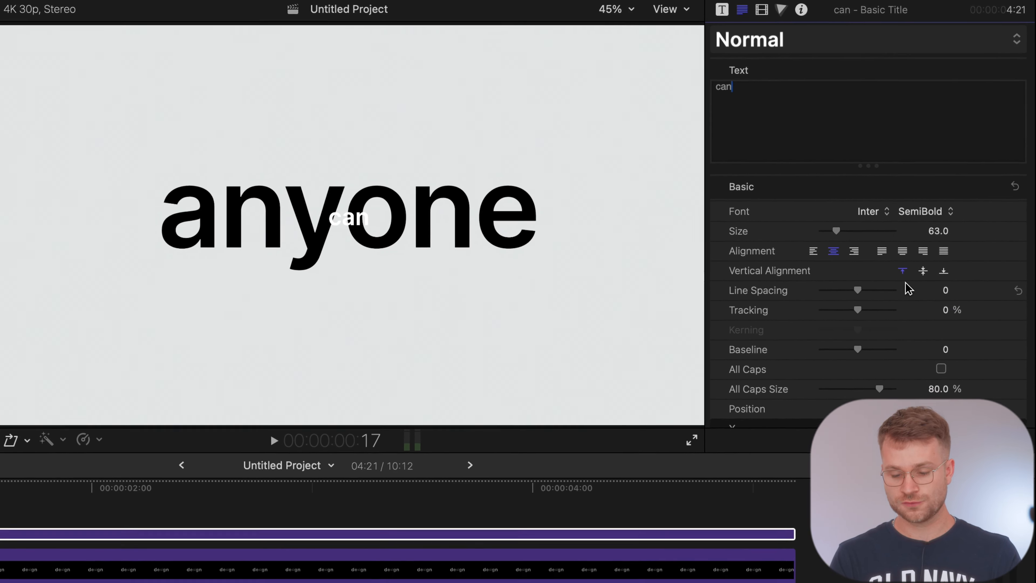
# Set the face color of the "can" title to black.
pyautogui.scroll(-10, 897, 302)
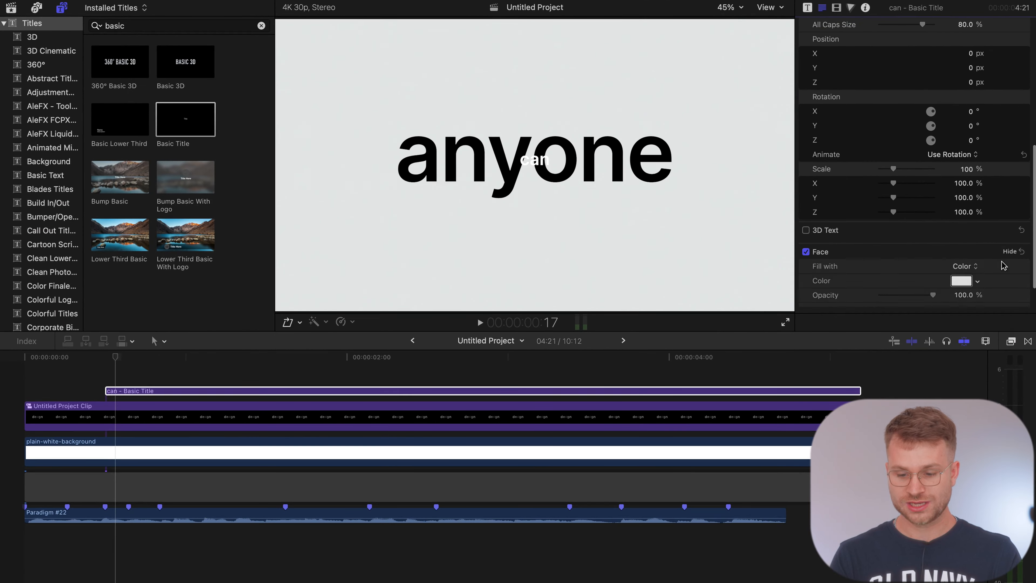
pyautogui.click(961, 281)
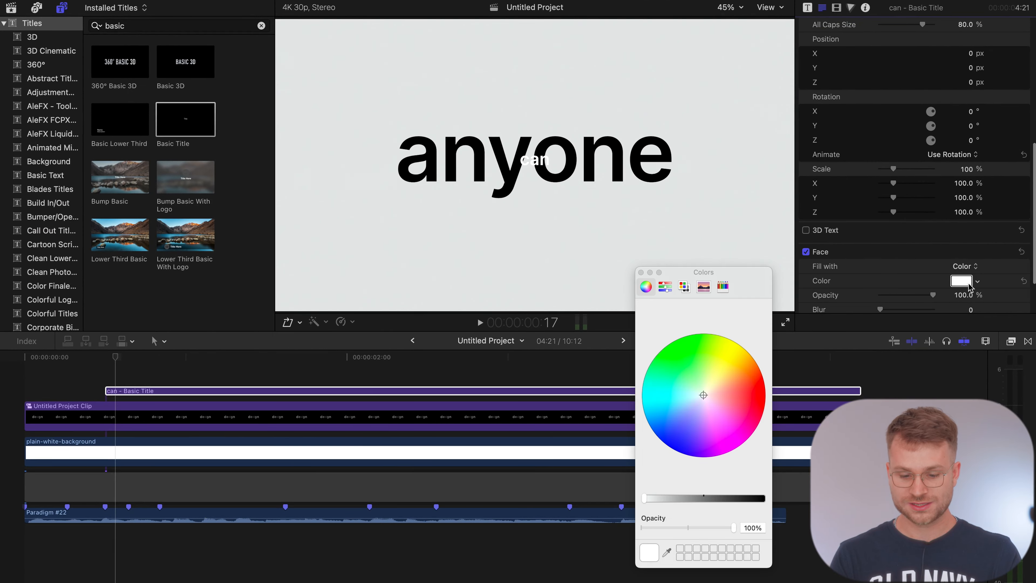
pyautogui.moveTo(694, 497); pyautogui.dragTo(762, 497)
pyautogui.click(640, 272)
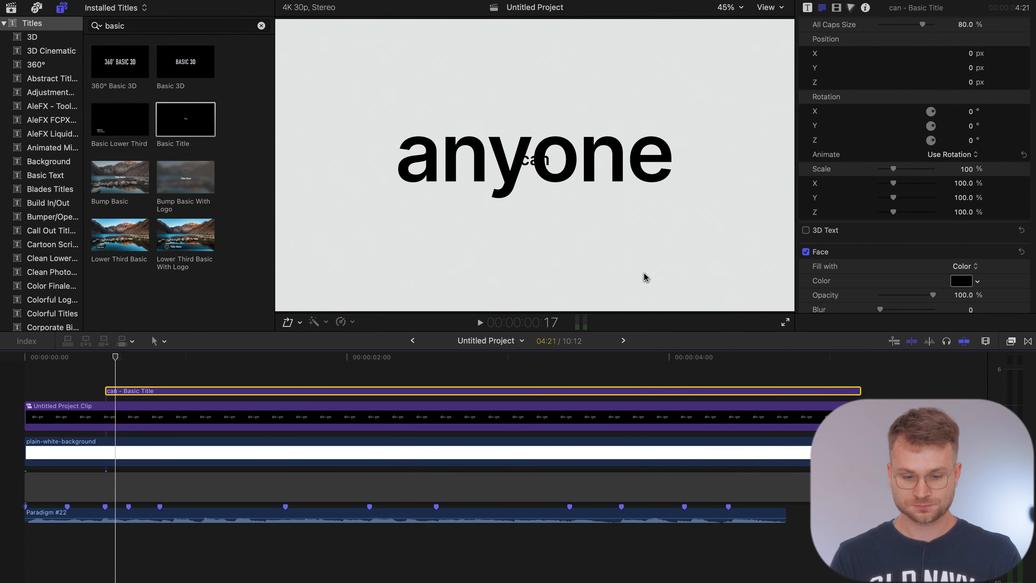
# Set the size of the "can" title to 315.7 and position it beneath "anyone", aligned to the end of that word.
pyautogui.scroll(10, 862, 175)
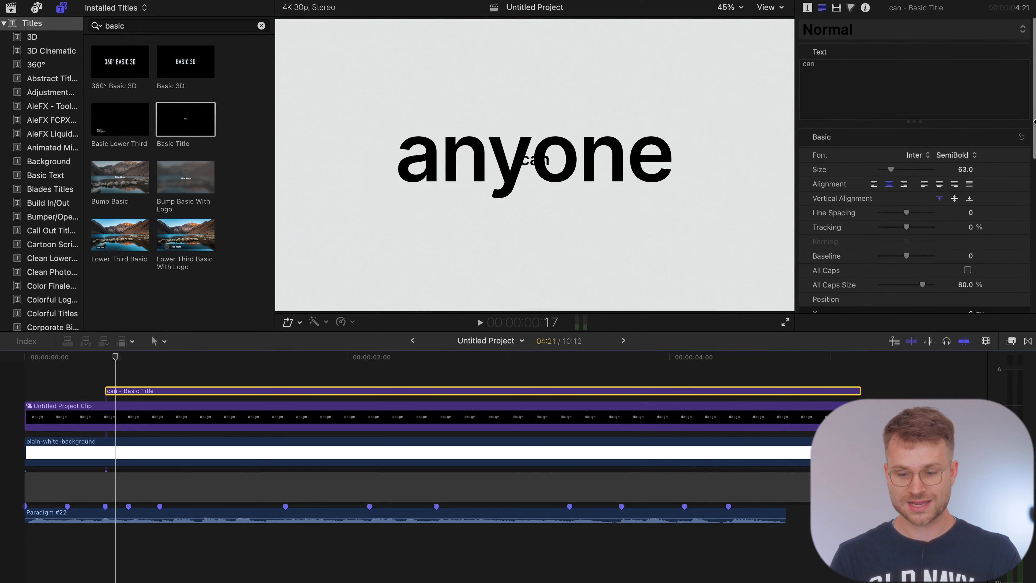
pyautogui.moveTo(963, 171)
pyautogui.mouseDown()
pyautogui.moveTo(962, 135)
pyautogui.moveTo(964, 173)
pyautogui.mouseUp()
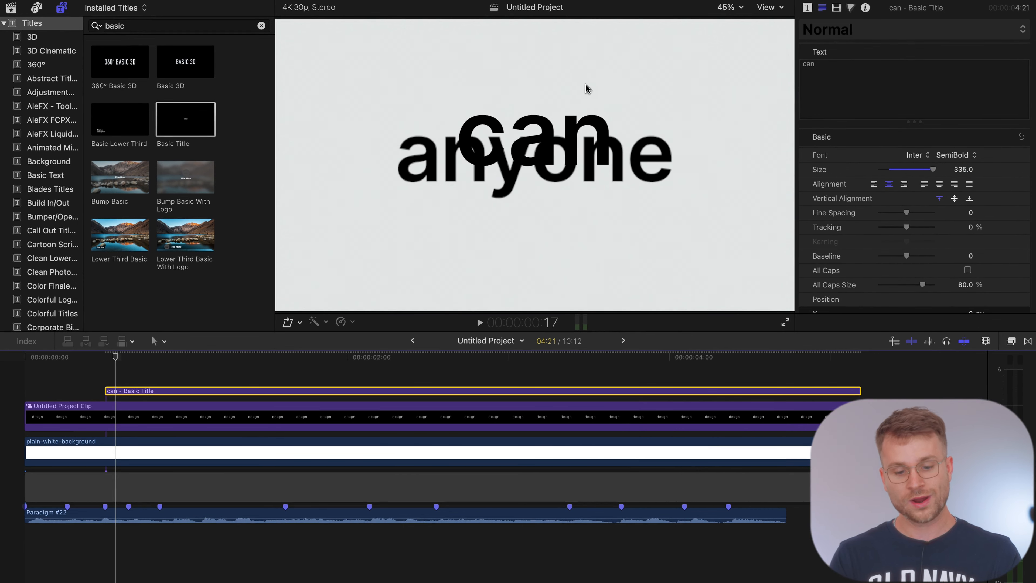
pyautogui.moveTo(587, 89); pyautogui.dragTo(653, 218)
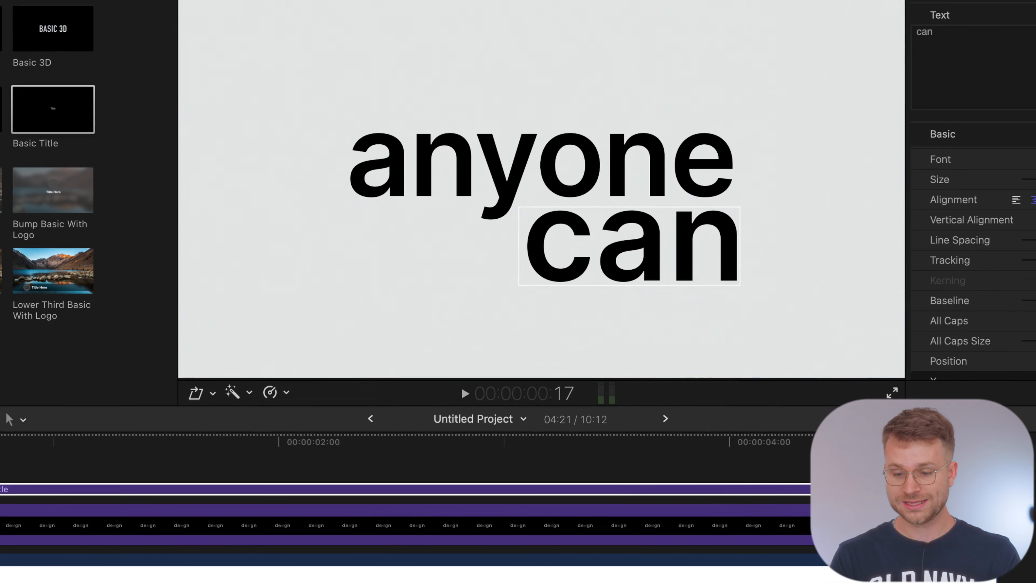
pyautogui.moveTo(1035, 179); pyautogui.dragTo(1032, 180)
pyautogui.moveTo(964, 170); pyautogui.dragTo(963, 162)
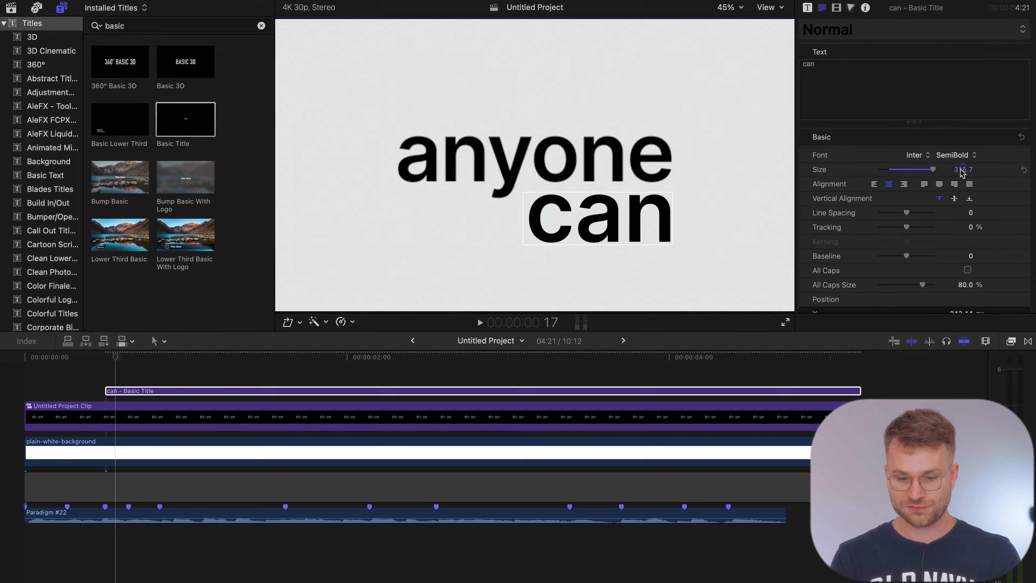
pyautogui.moveTo(654, 219); pyautogui.dragTo(644, 221)
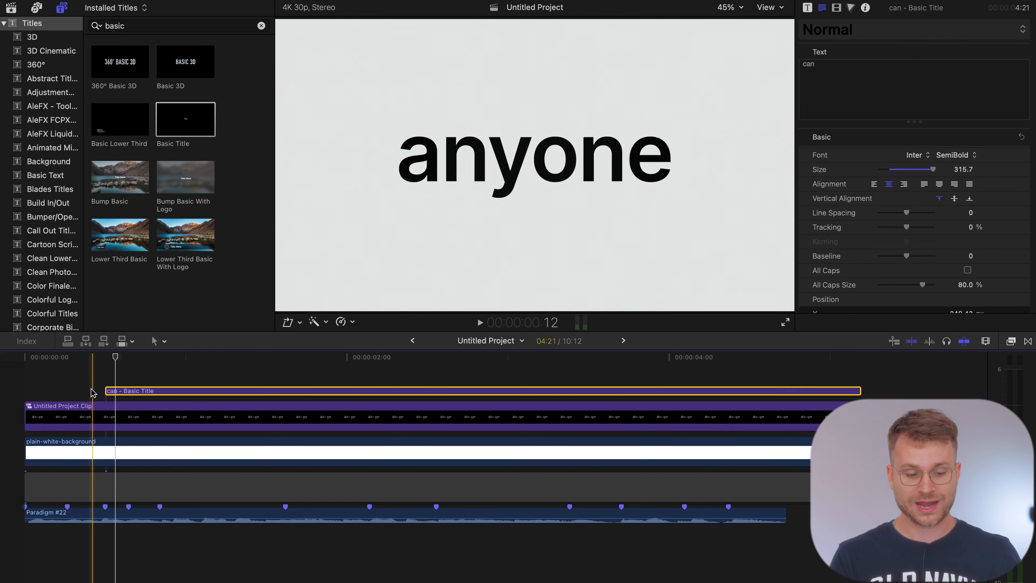
# Add position and scale keyframes to the "anyone" compound clip at frames 11 and 17.
pyautogui.click(86, 409)
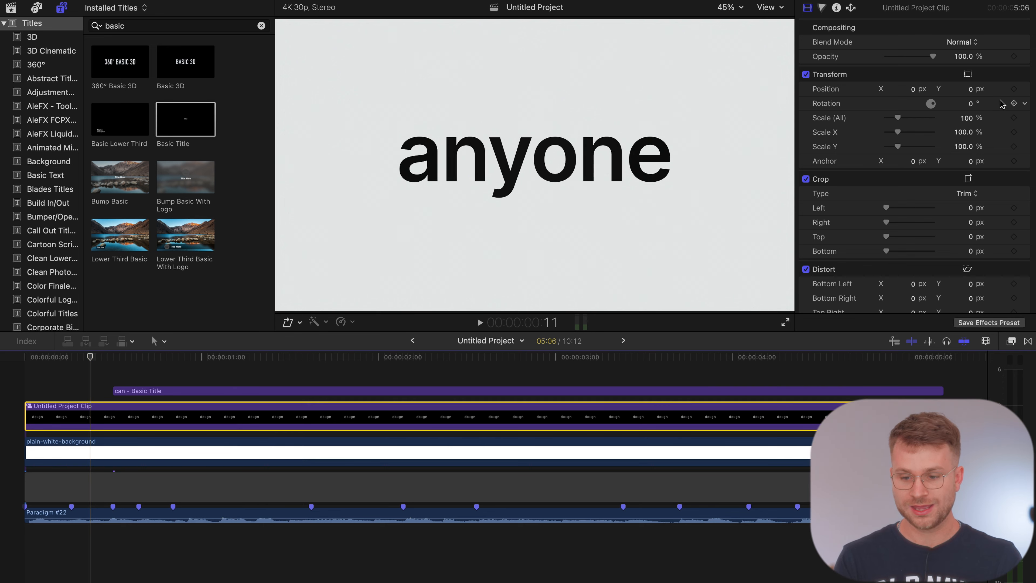
pyautogui.click(1014, 89)
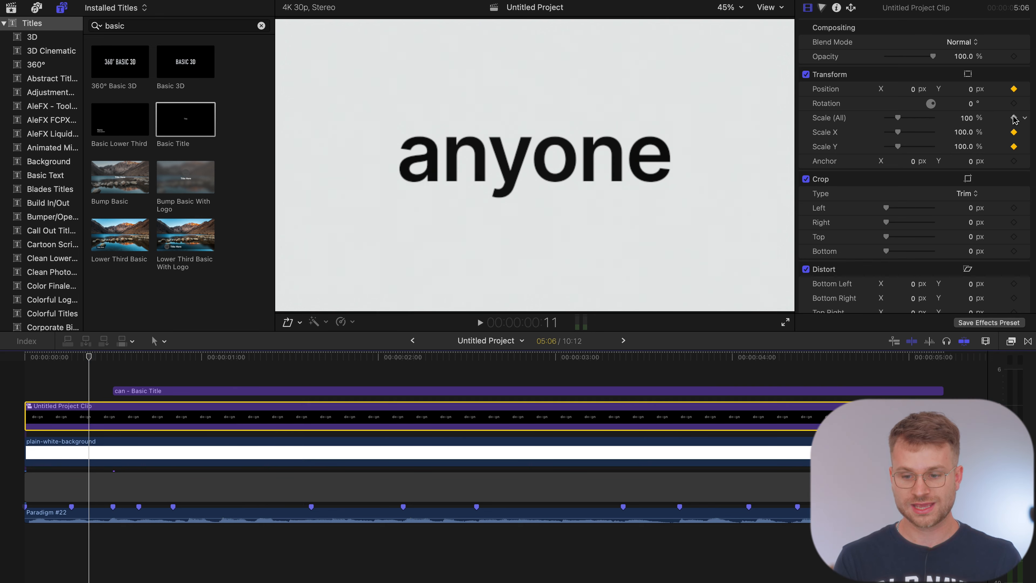
pyautogui.press('l')
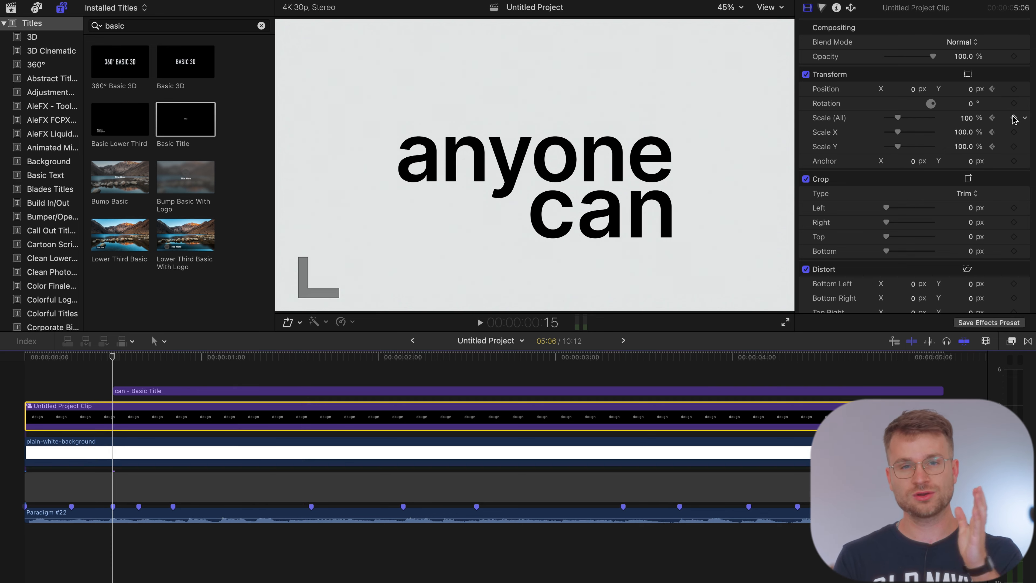
pyautogui.click(1014, 118)
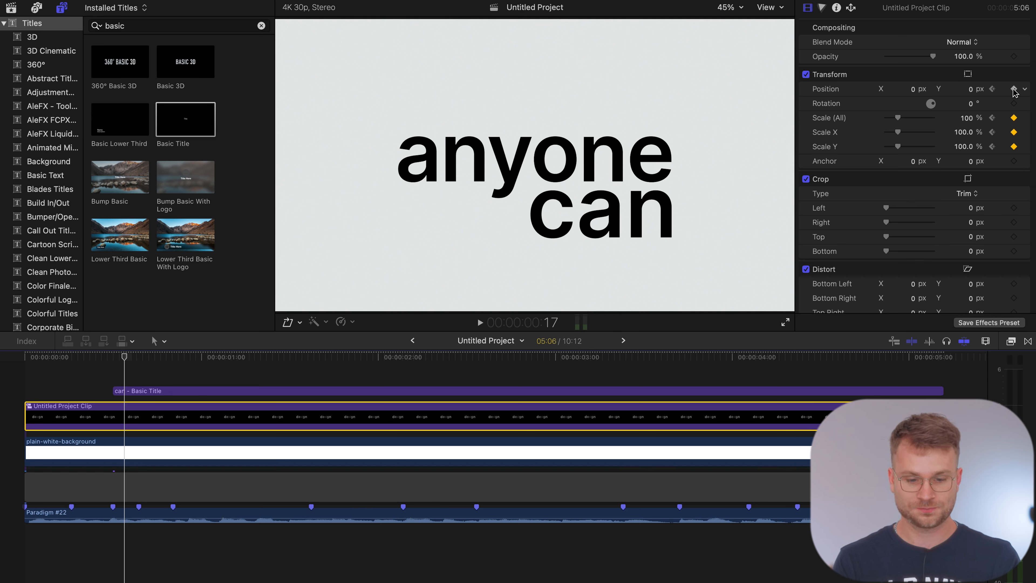
# At frame 17, move "anyone" up and left to about X -515.8, Y 365.7 px, and place "can" directly beneath its end.
pyautogui.click(967, 74)
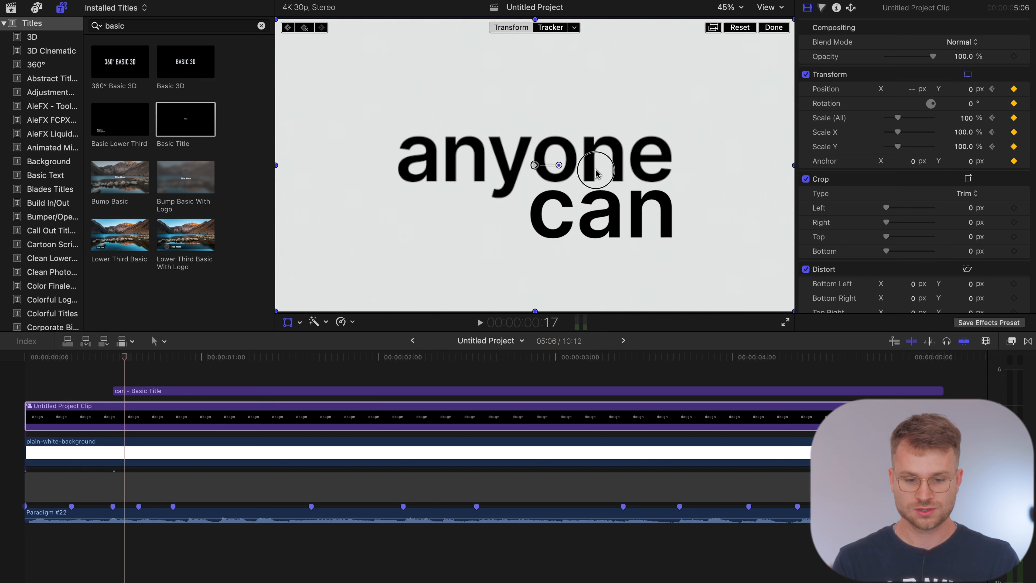
pyautogui.moveTo(590, 173); pyautogui.dragTo(535, 119)
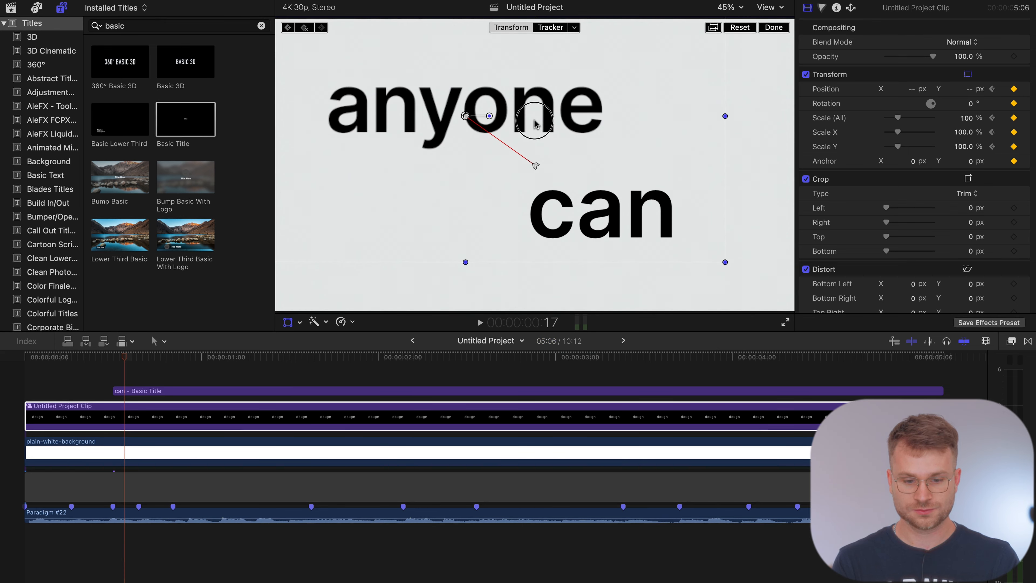
pyautogui.click(774, 27)
pyautogui.click(583, 223)
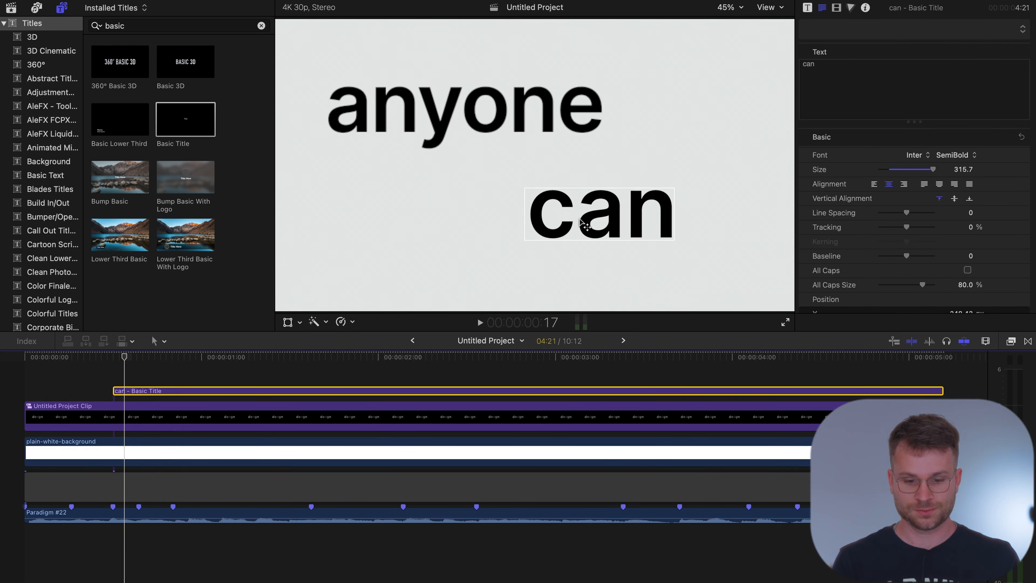
pyautogui.moveTo(583, 224); pyautogui.dragTo(512, 175)
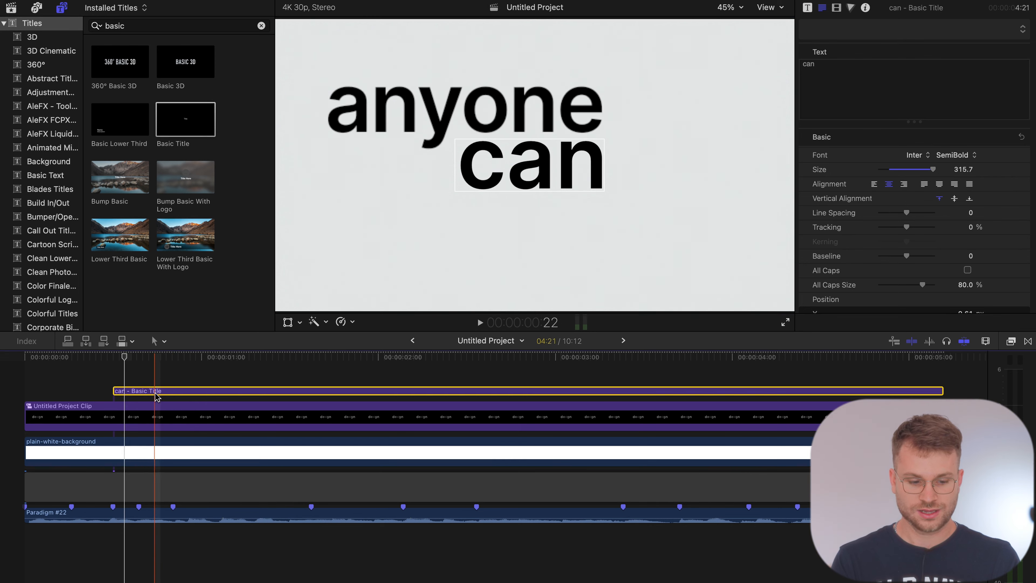
# Extend the start of the "can" title back to frame 12, during the movement of "anyone".
pyautogui.click(84, 385)
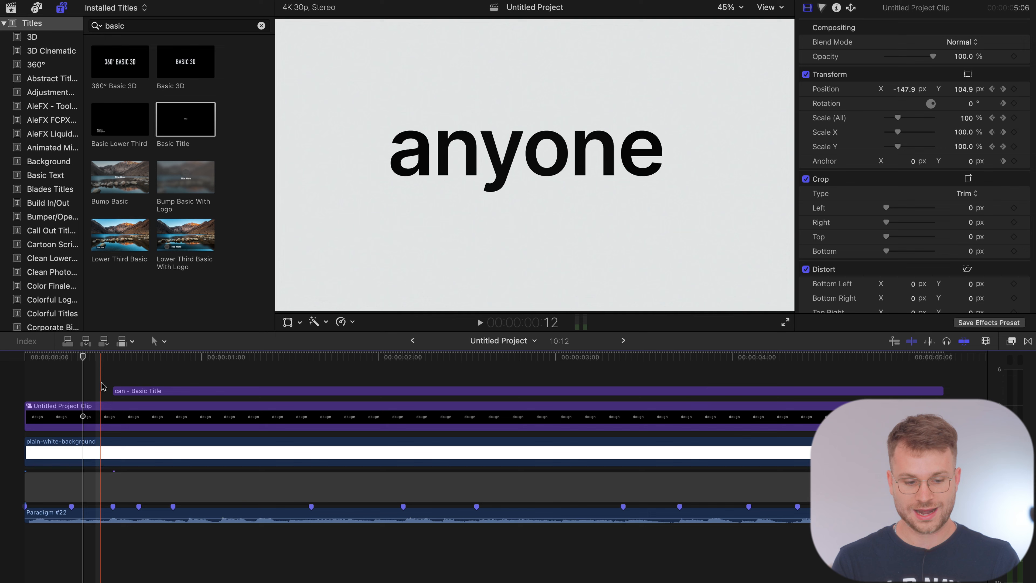
pyautogui.press('Right')
pyautogui.press('Right')
pyautogui.press('Right')
pyautogui.press('Right')
pyautogui.press('Right')
pyautogui.press('Right')
pyautogui.press('Left')
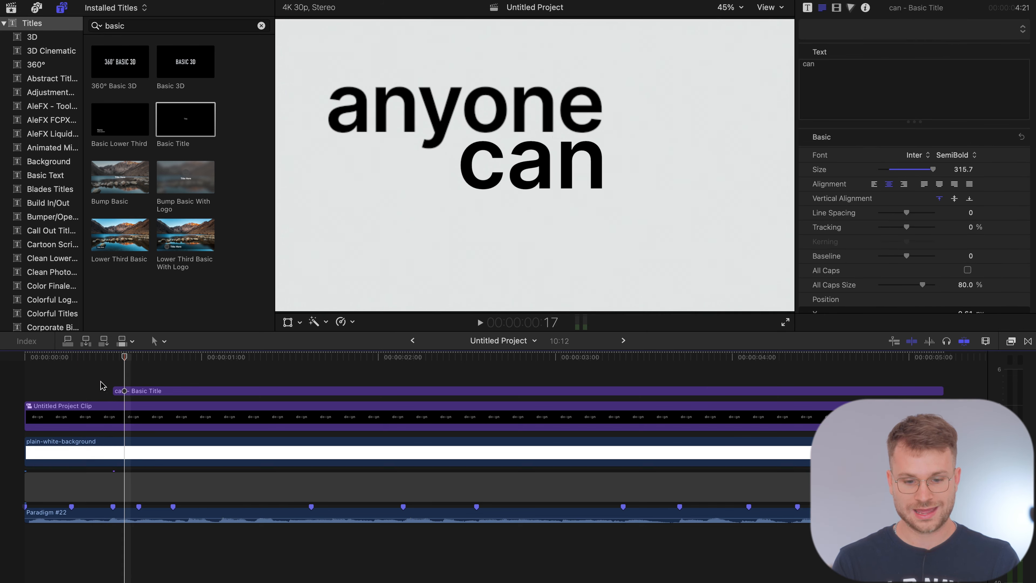
pyautogui.moveTo(113, 391); pyautogui.dragTo(97, 391)
# Play the opening of the timeline to review the timing of "anyone" and "can" against the voiceover.
pyautogui.click(71, 390)
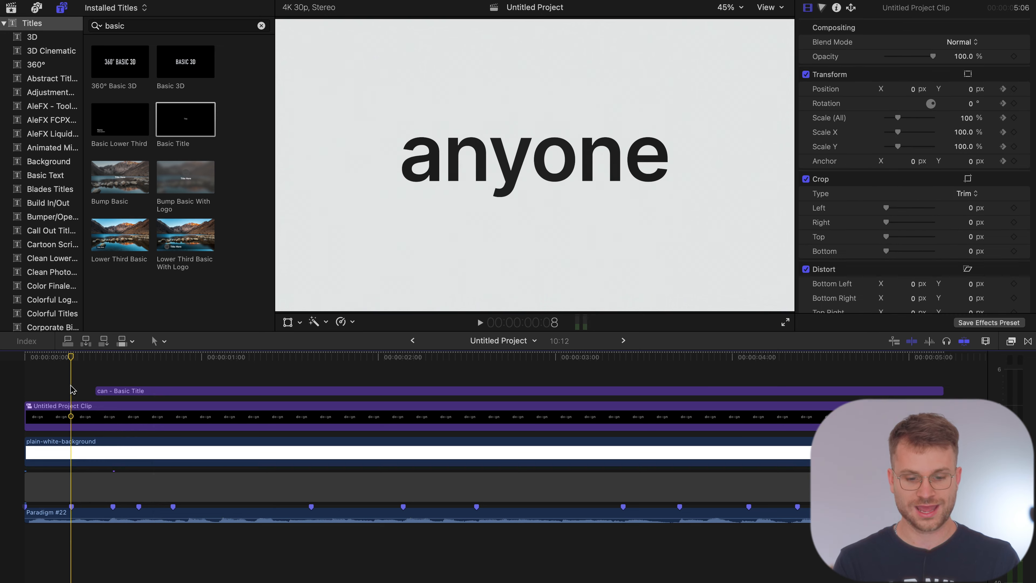
pyautogui.press('space')
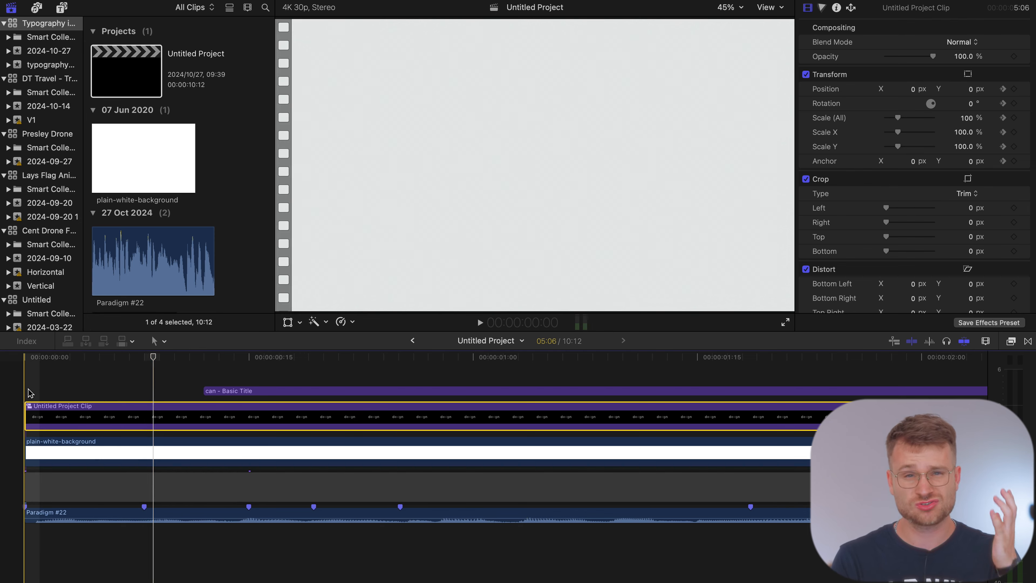
pyautogui.press('space')
pyautogui.press('space')
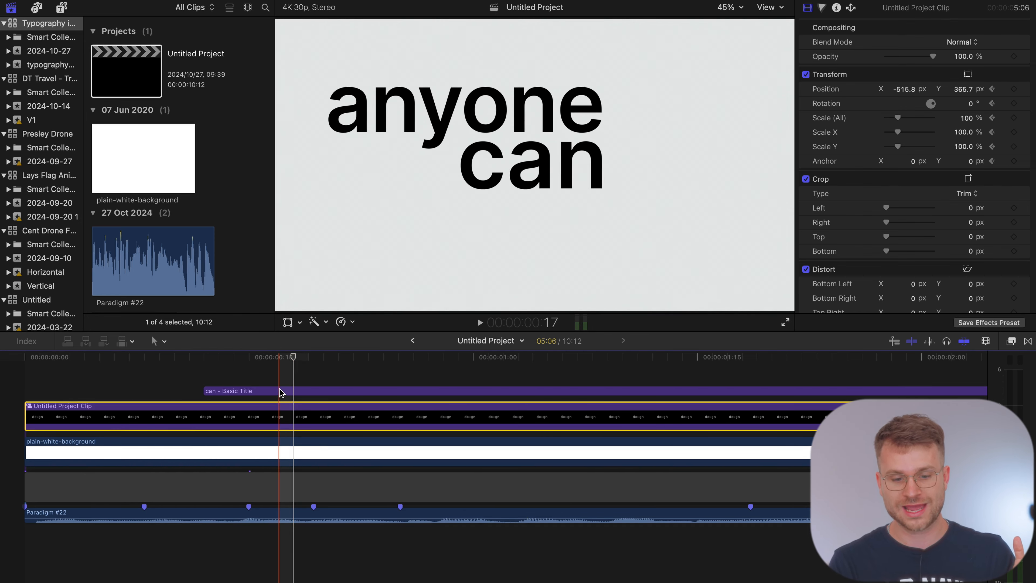
# Move the "anyone" clip's transform keyframes closer together, to about frames 10 and 14, and play back the movement.
pyautogui.click(206, 415)
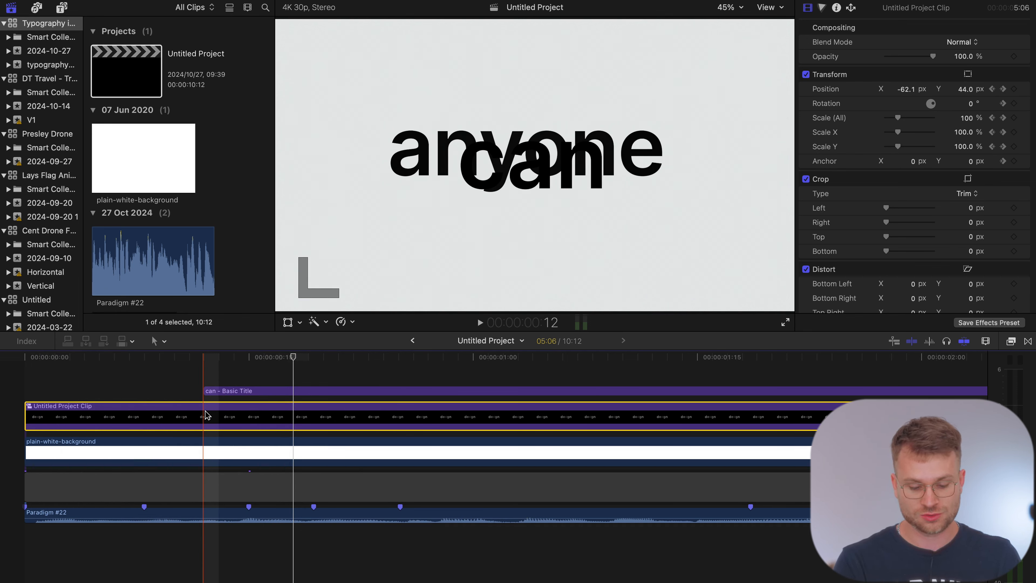
pyautogui.hotkey('ctrl', 'v')
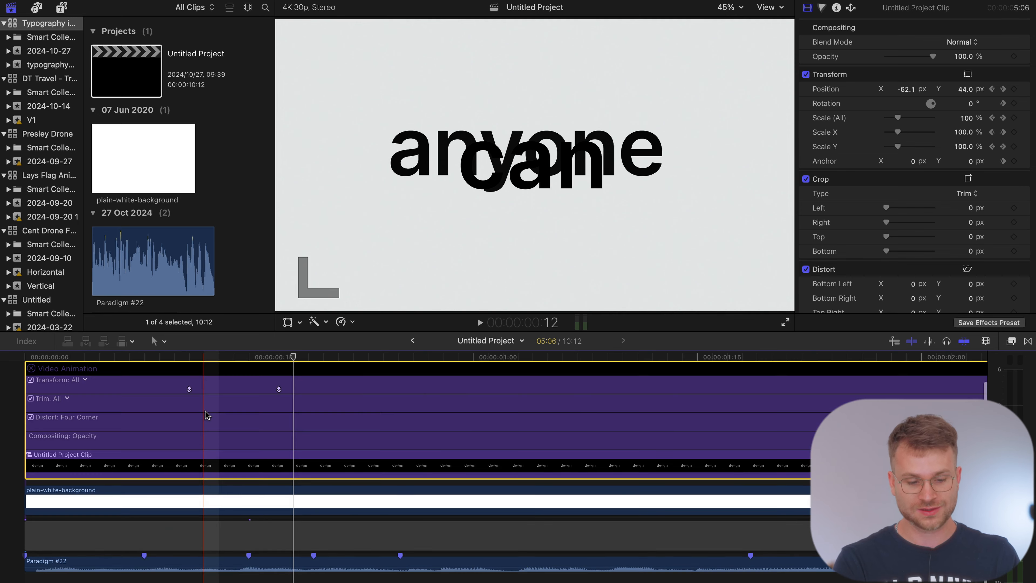
pyautogui.scroll(1, 206, 415)
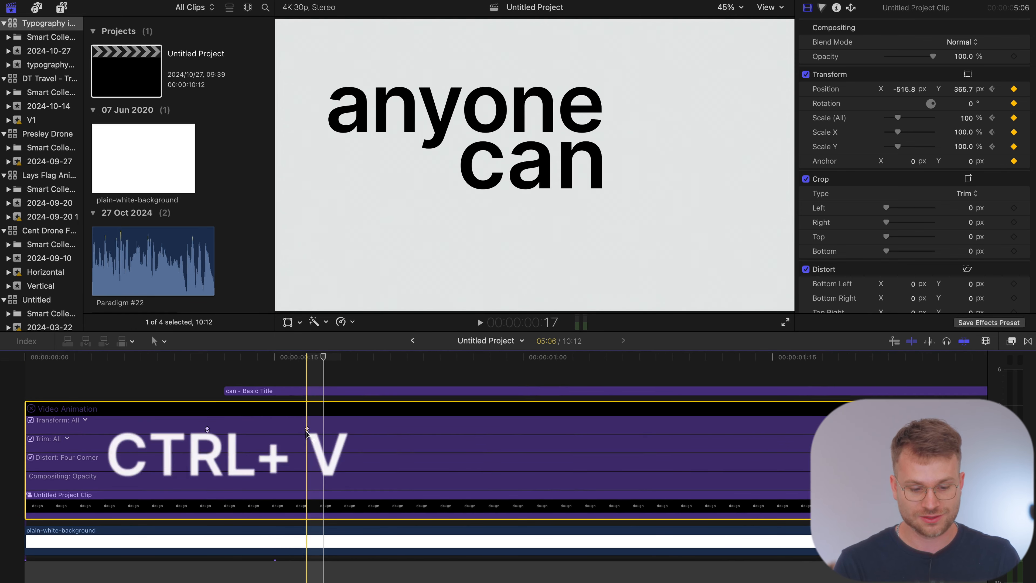
pyautogui.moveTo(306, 429); pyautogui.dragTo(190, 429)
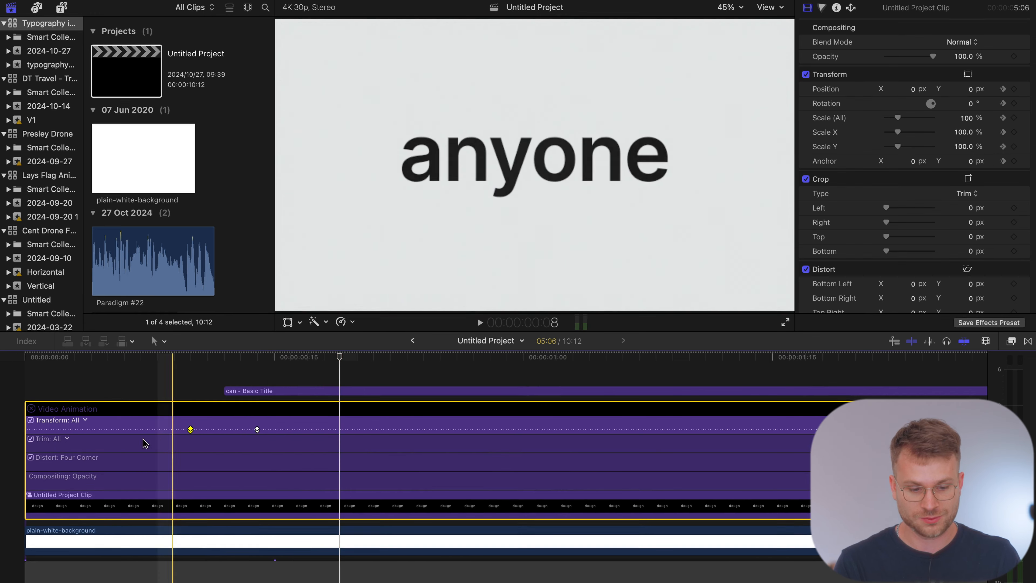
pyautogui.press('space')
pyautogui.press('space')
pyautogui.press('space')
pyautogui.press('space')
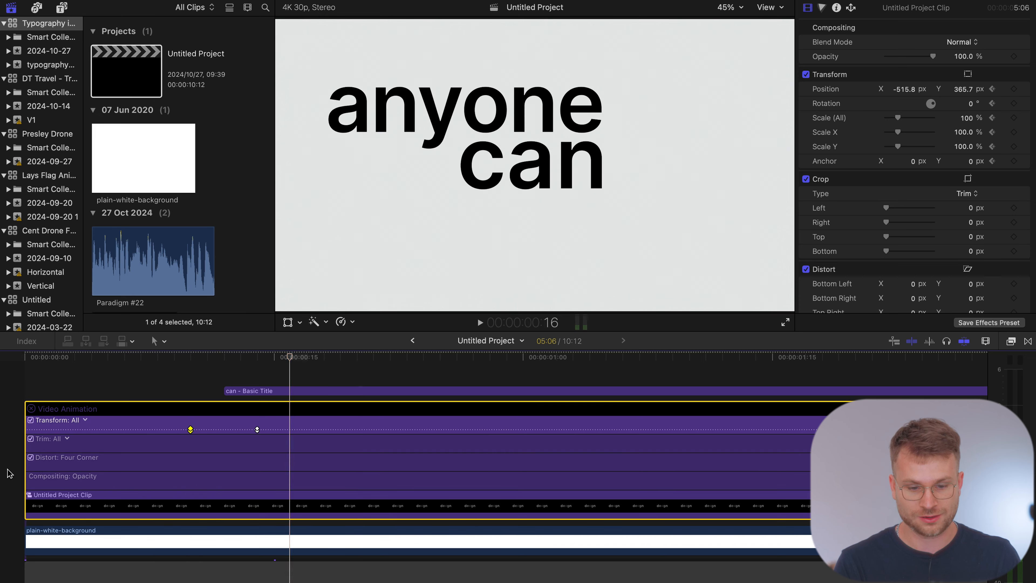
# Combine the "anyone" clip and the "can" title into a compound clip in the typography animation event.
pyautogui.hotkey('ctrl', 'v')
pyautogui.moveTo(150, 462); pyautogui.dragTo(289, 515)
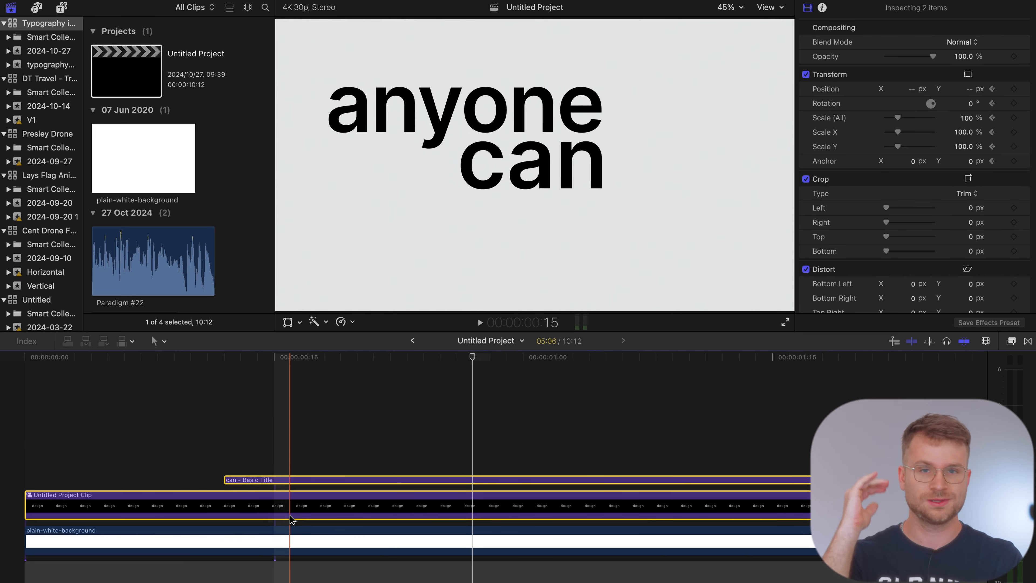
pyautogui.hotkey('alt', 'g')
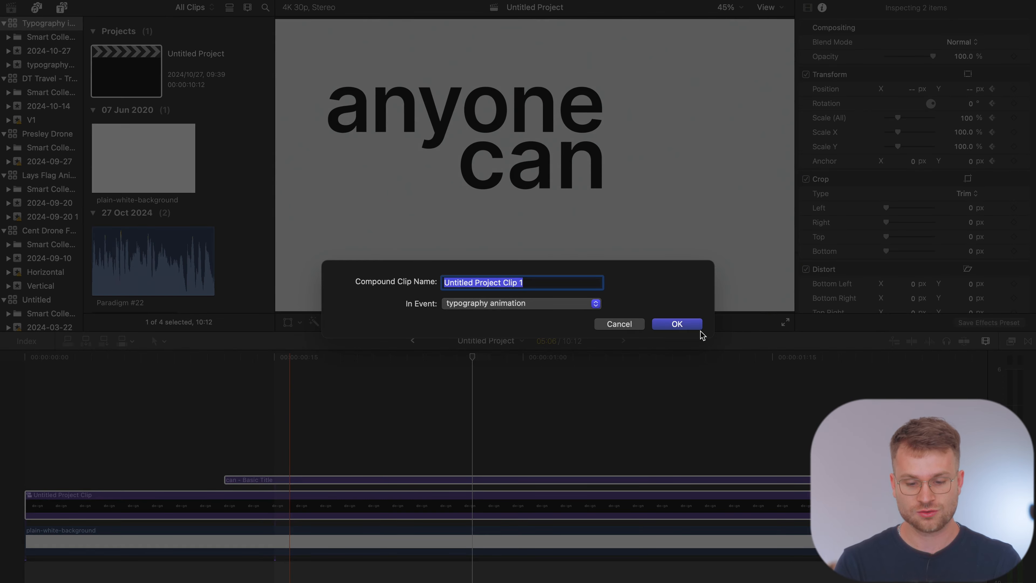
pyautogui.click(677, 324)
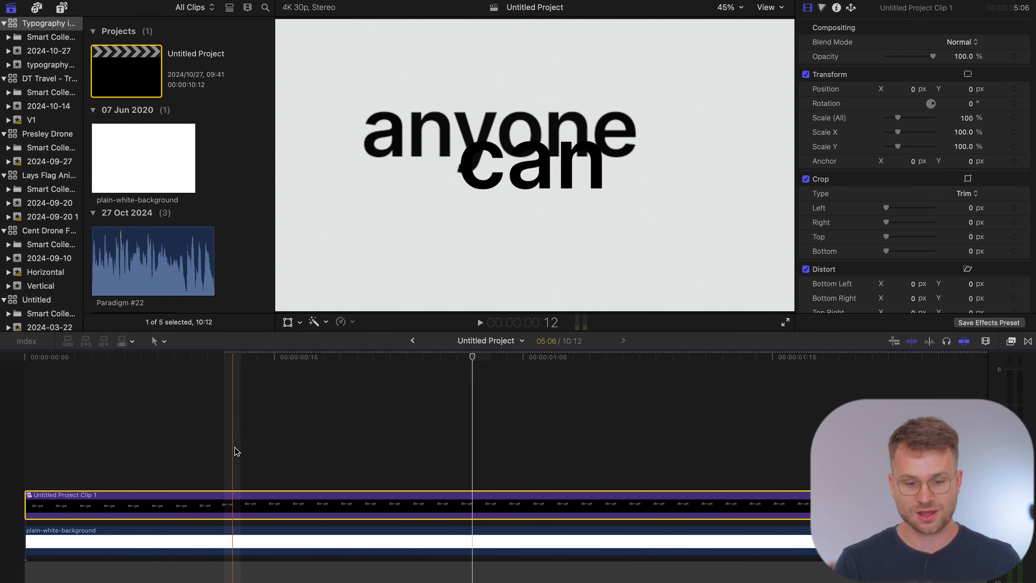
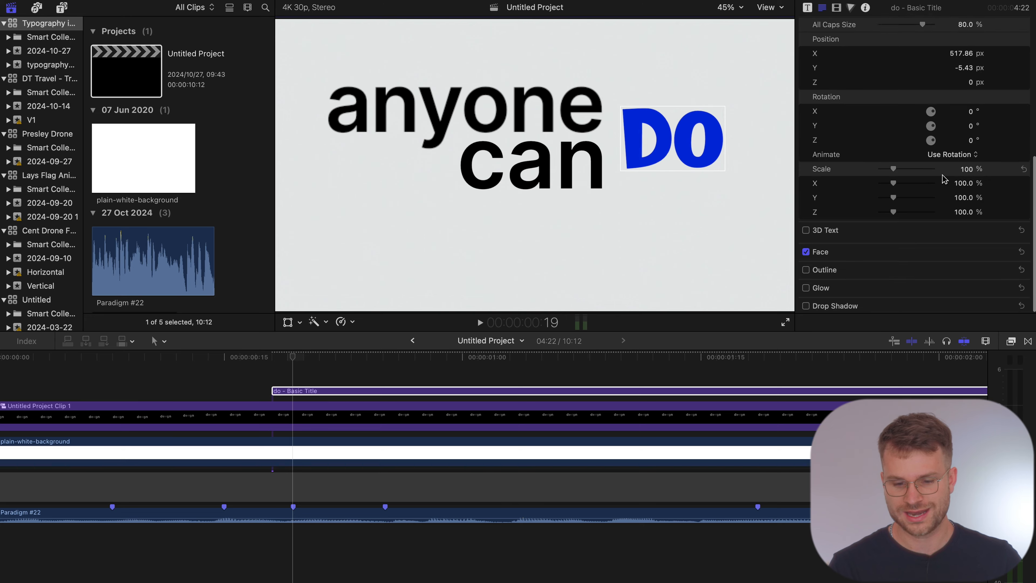
# Enlarge the blue "do" title to size 568.7 and place it directly beside "anyone can".
pyautogui.moveTo(962, 169); pyautogui.dragTo(963, 169)
pyautogui.moveTo(677, 124)
pyautogui.mouseDown()
pyautogui.moveTo(678, 138)
pyautogui.moveTo(687, 134)
pyautogui.mouseUp()
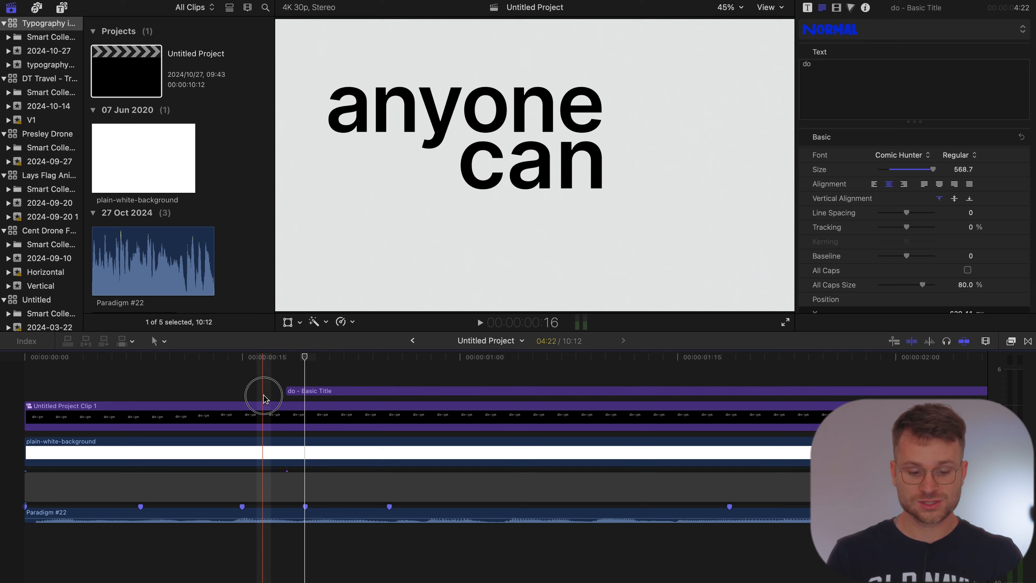
# Add position and scale keyframes to the "anyone can" compound clip at frames 16 and 19.
pyautogui.click(266, 420)
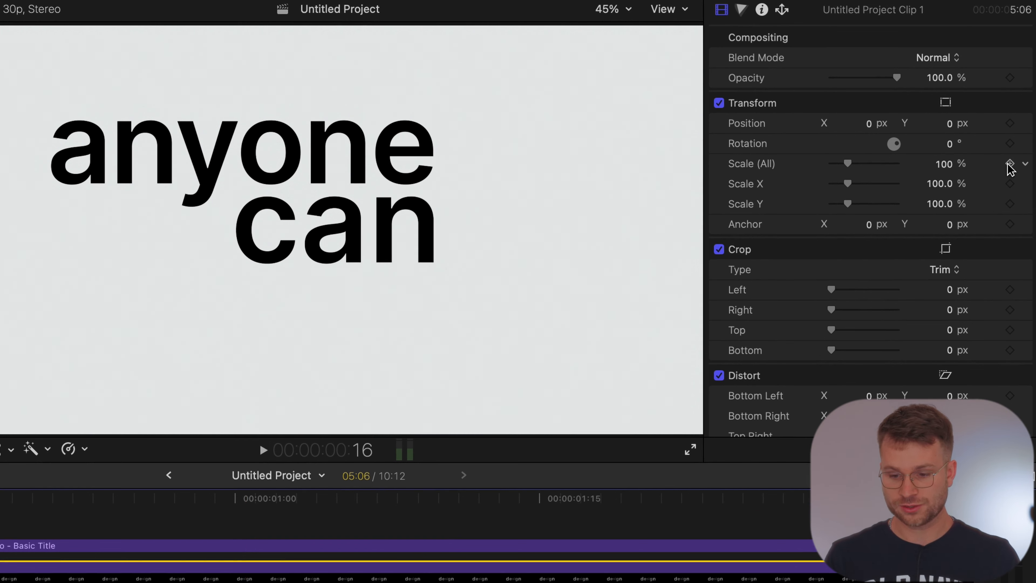
pyautogui.click(1010, 163)
pyautogui.click(1010, 123)
pyautogui.press('Right')
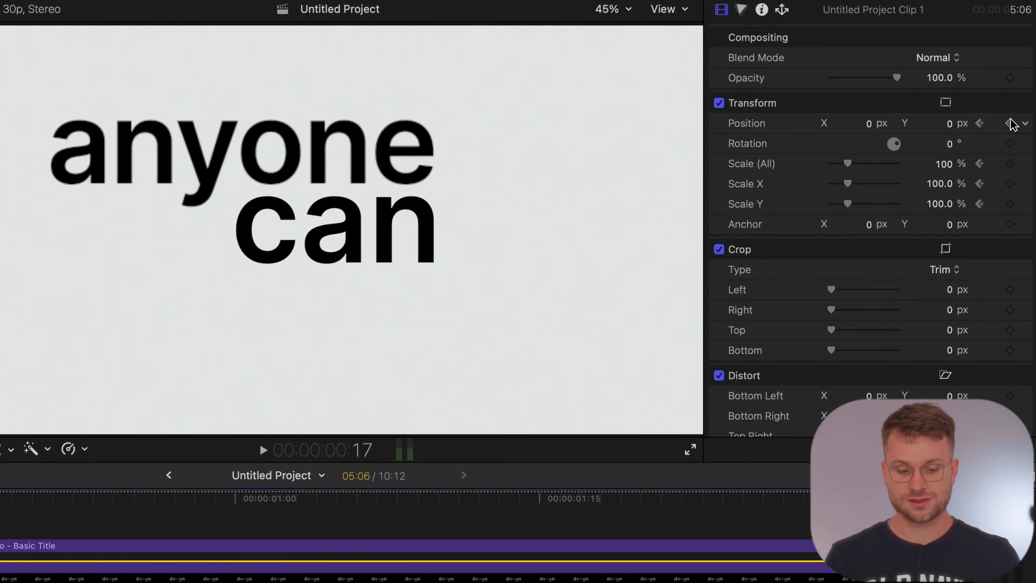
pyautogui.press('Right')
pyautogui.press('Right')
pyautogui.click(1010, 124)
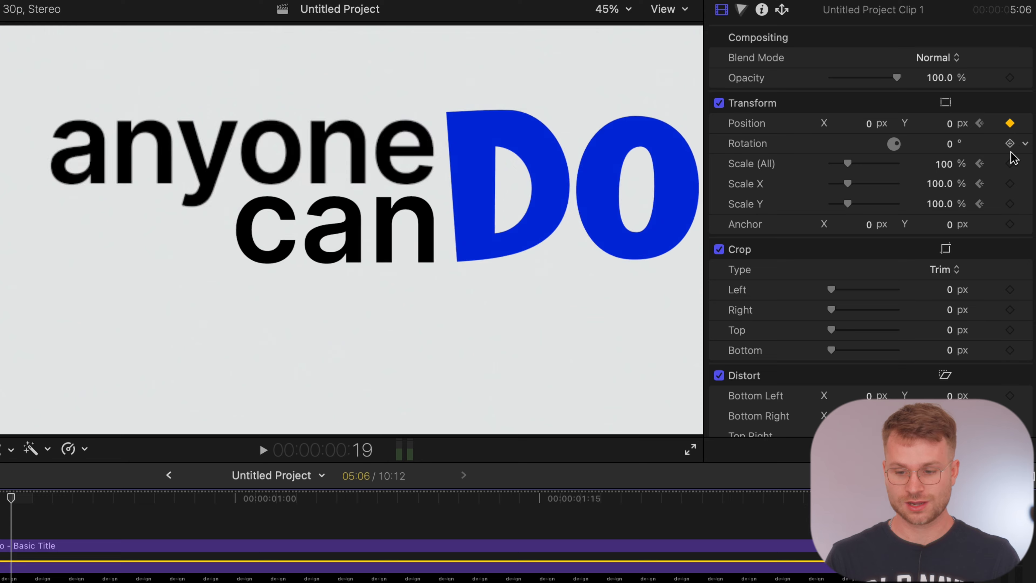
pyautogui.click(1010, 164)
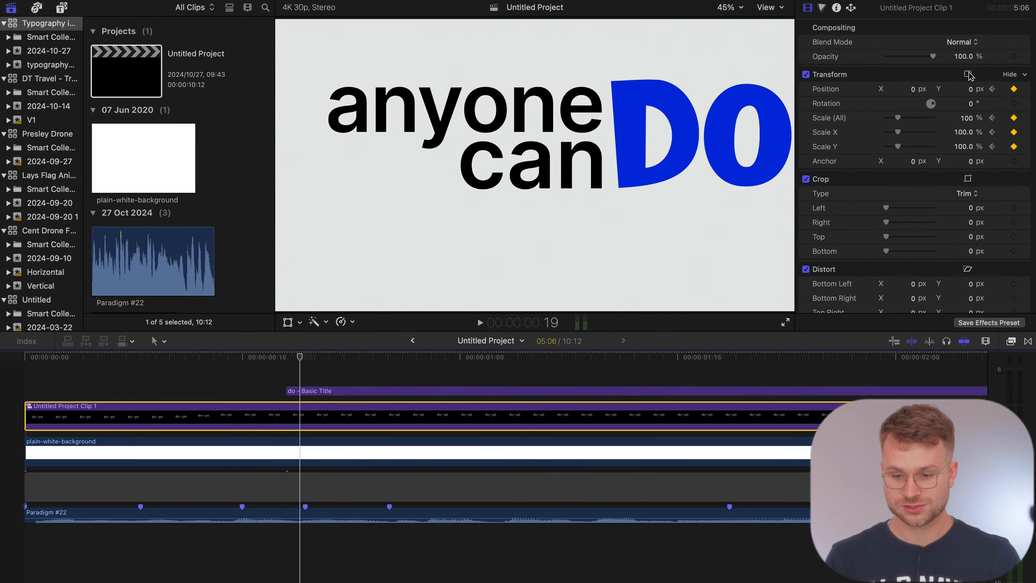
# At frame 19, slide "anyone can" horizontally away from "DO" and scale the compound clip down to 79%.
pyautogui.click(948, 104)
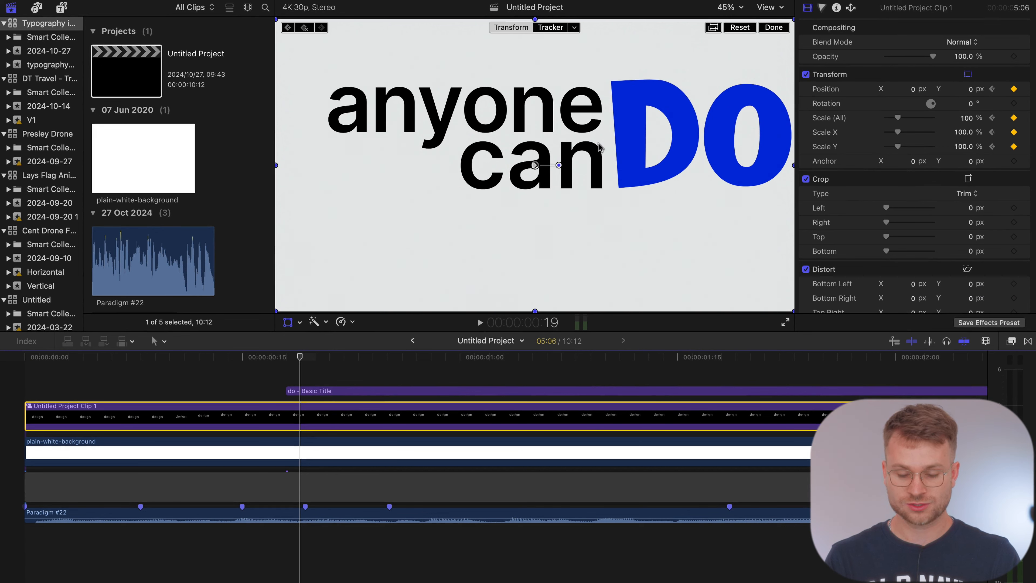
pyautogui.moveTo(588, 182); pyautogui.dragTo(393, 183)
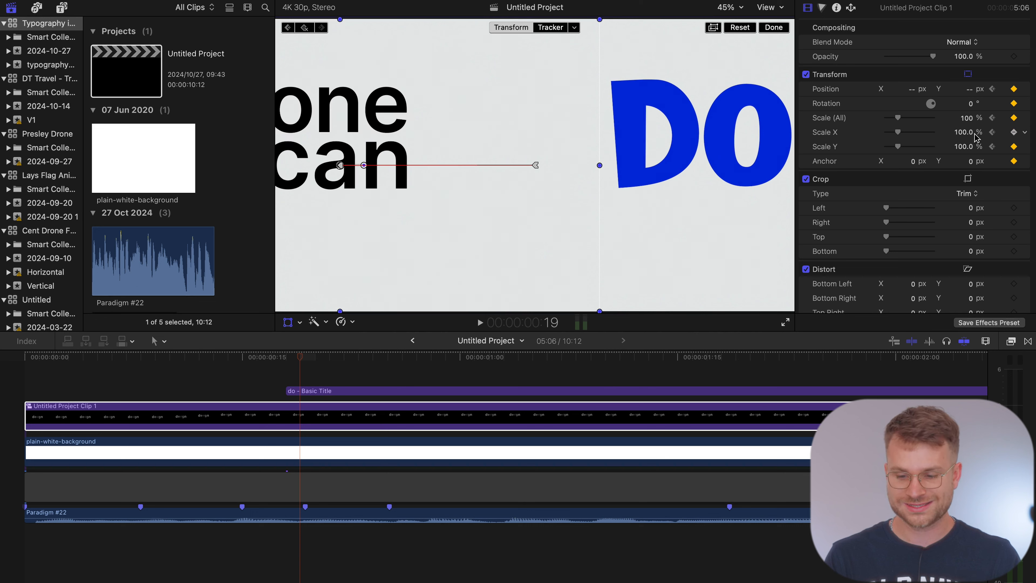
pyautogui.moveTo(970, 124); pyautogui.dragTo(966, 118)
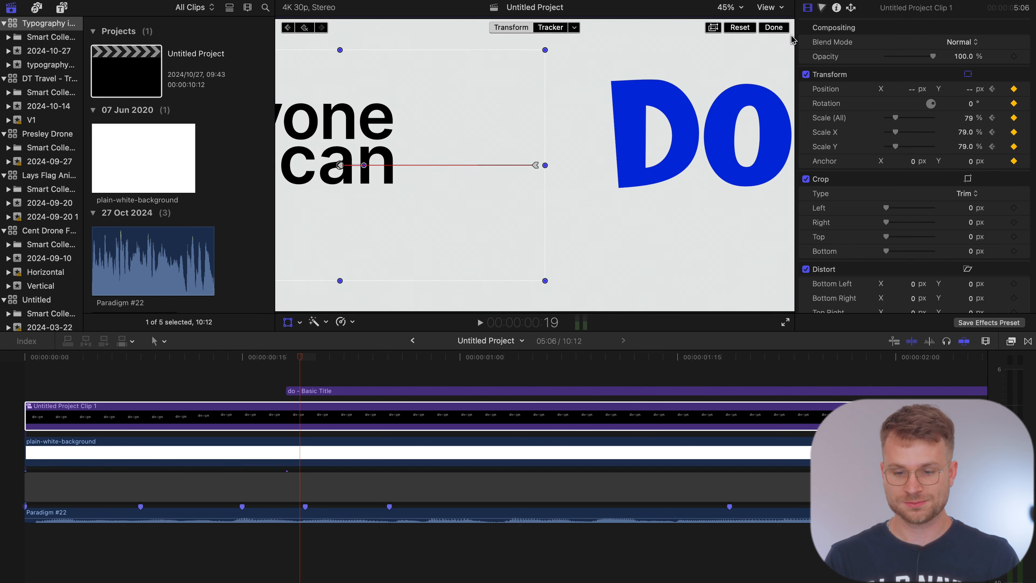
pyautogui.click(781, 29)
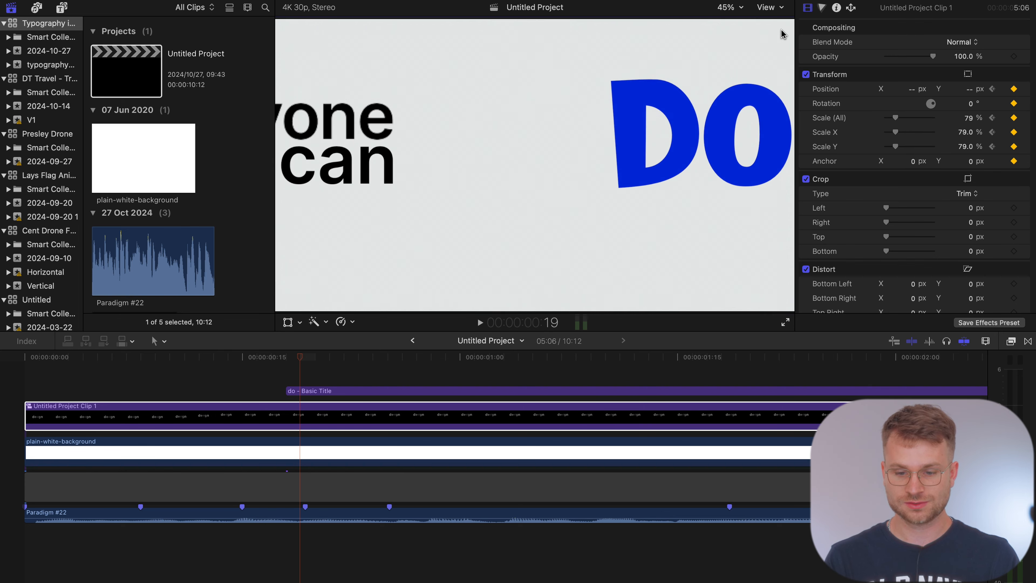
# Turn on the yellow centre guides in the viewer and centre the "do" title horizontally in the frame.
pyautogui.click(301, 390)
pyautogui.scroll(-5, 896, 153)
pyautogui.moveTo(971, 103); pyautogui.dragTo(960, 103)
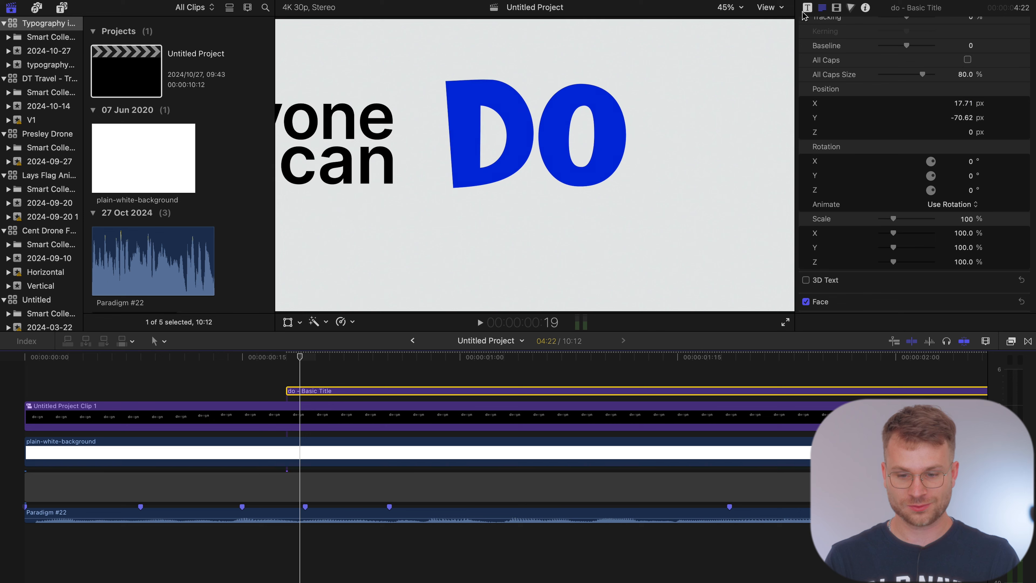
pyautogui.click(770, 7)
pyautogui.click(810, 290)
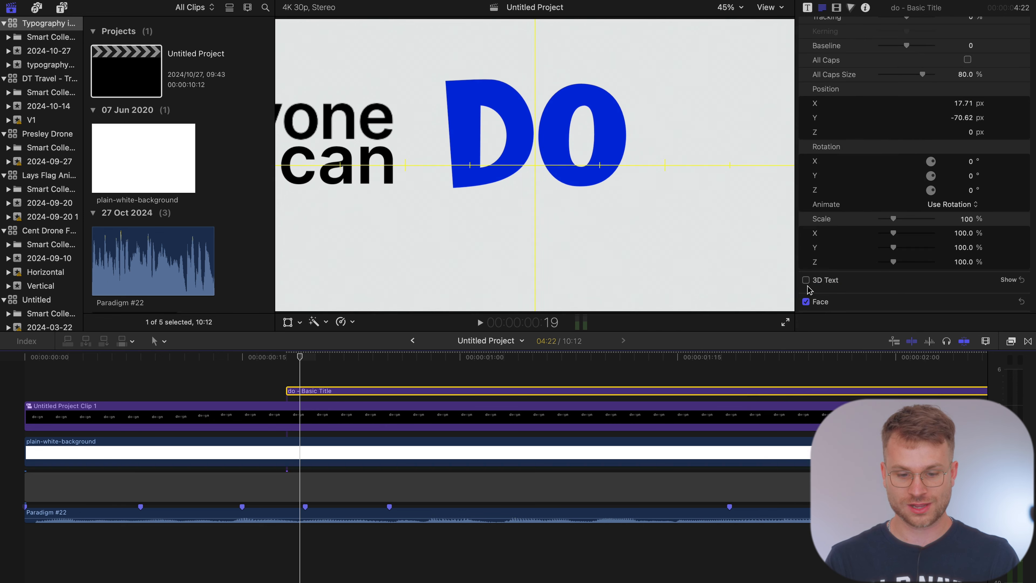
pyautogui.moveTo(961, 103); pyautogui.dragTo(964, 102)
# Position "anyone can" next to "DO" at X -1035.3, Y -35.3 px, reduce "do" to size 466.8, and play the result.
pyautogui.click(725, 278)
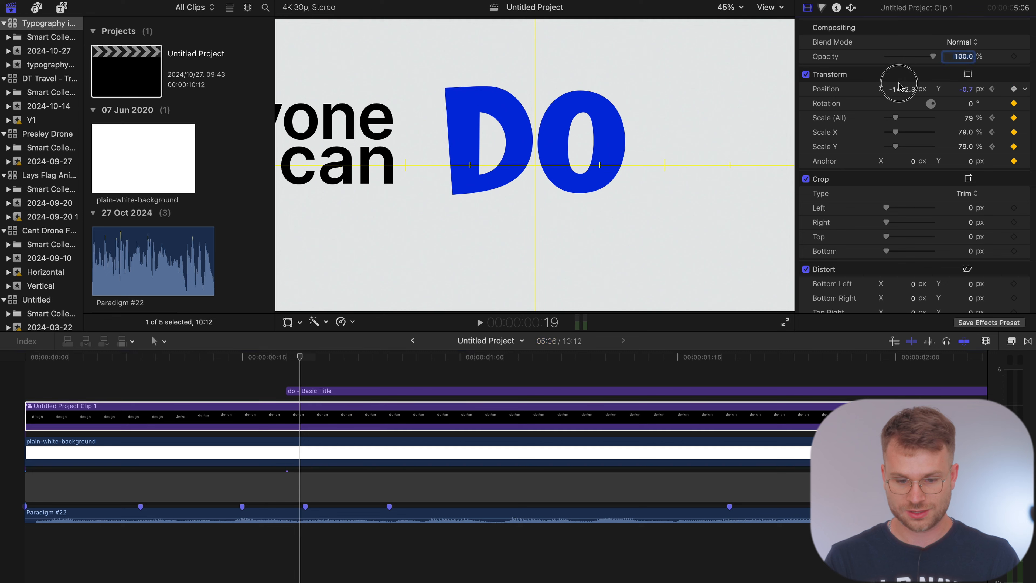
pyautogui.moveTo(901, 89); pyautogui.dragTo(901, 89)
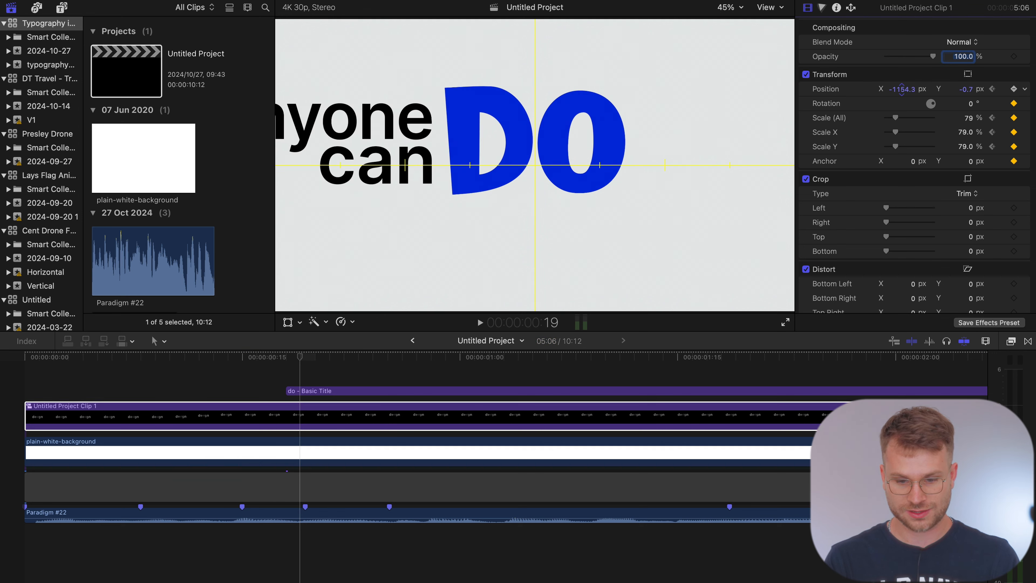
pyautogui.click(310, 391)
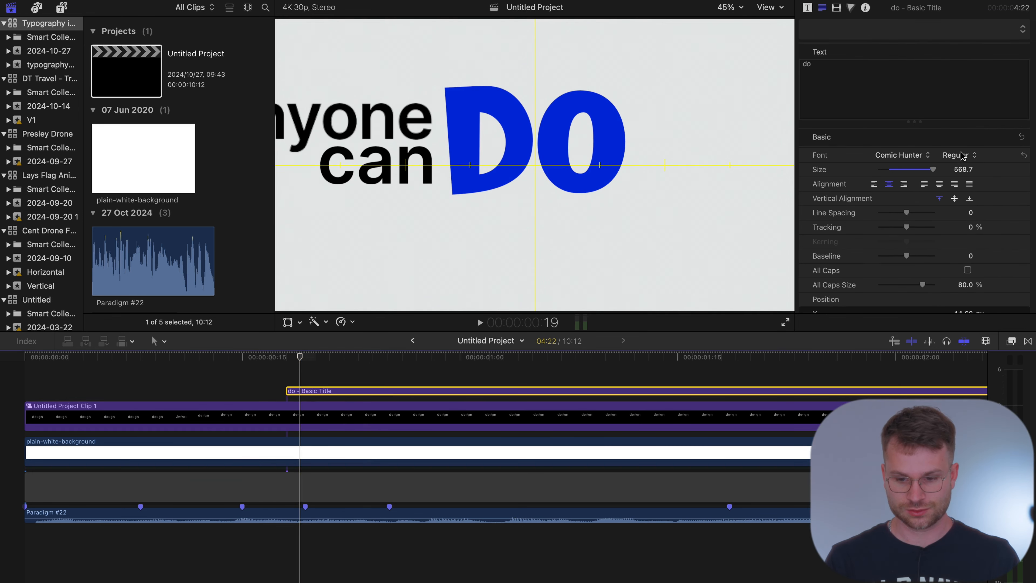
pyautogui.moveTo(965, 169); pyautogui.dragTo(960, 170)
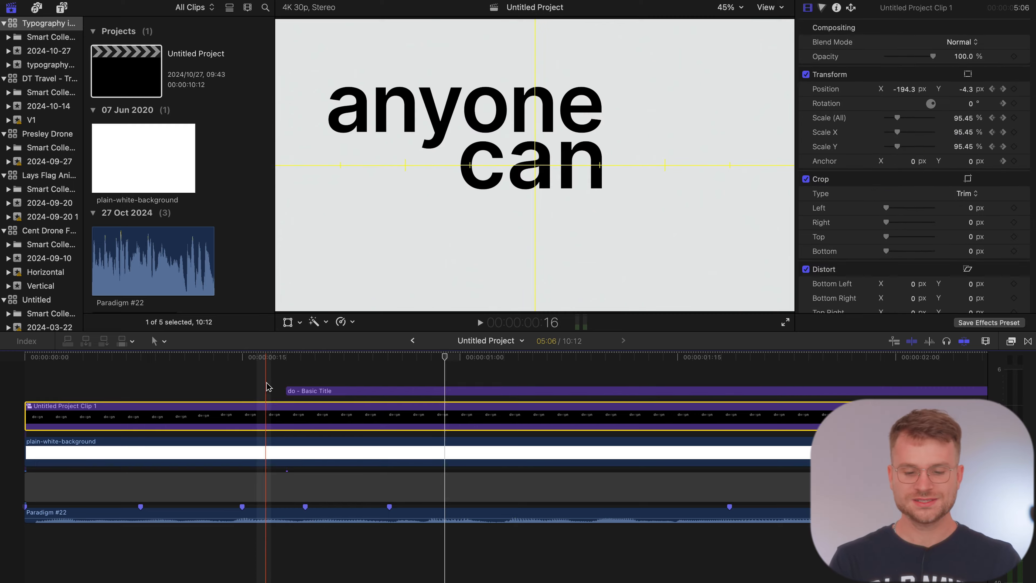
pyautogui.press('space')
pyautogui.press('space')
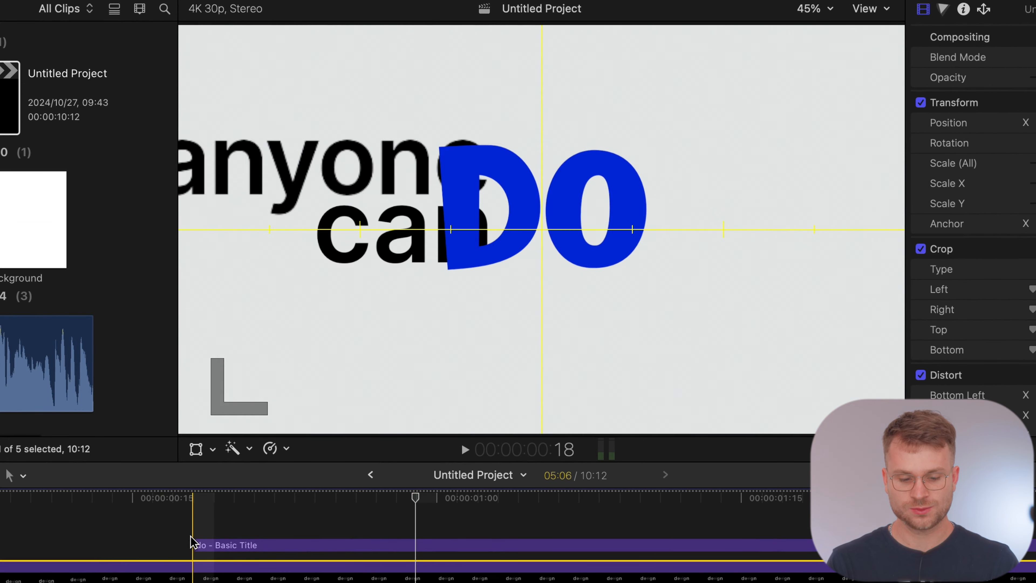
# Move the "anyone can" clip's transform keyframes earlier, to frames 15 and 18, and play back the movement.
pyautogui.click(189, 567)
pyautogui.hotkey('ctrl', 'v')
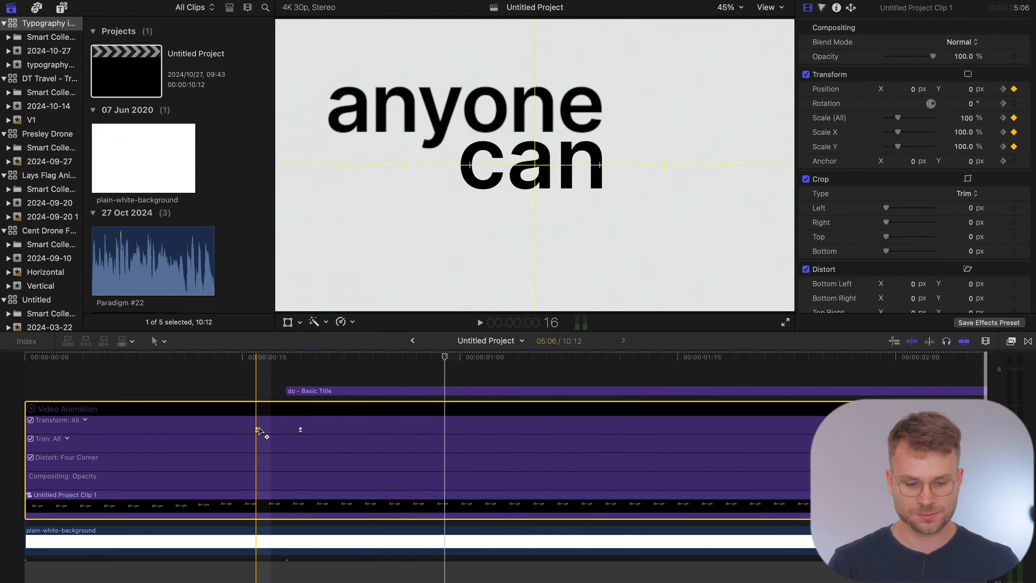
pyautogui.click(257, 429)
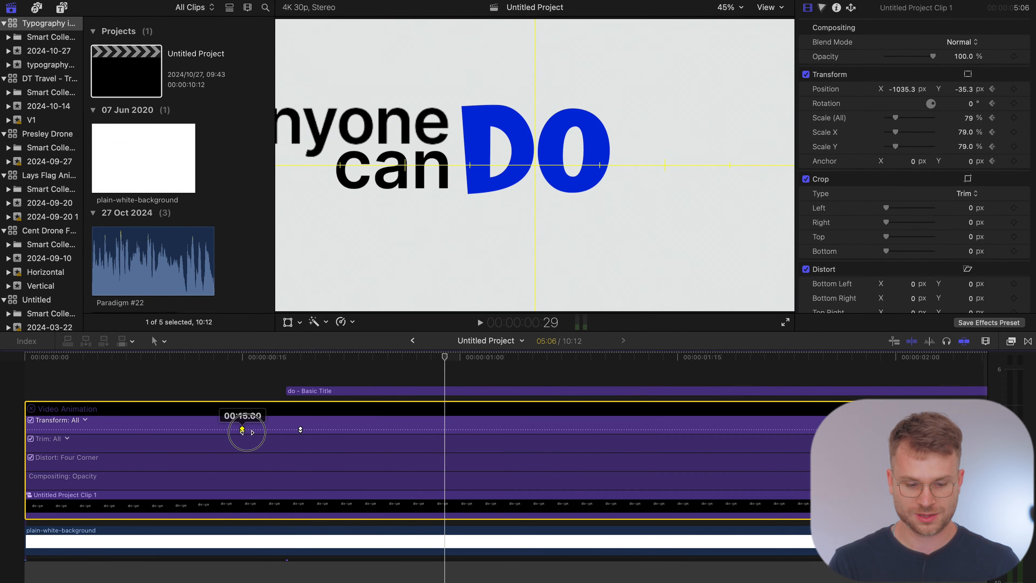
pyautogui.moveTo(301, 429); pyautogui.dragTo(286, 429)
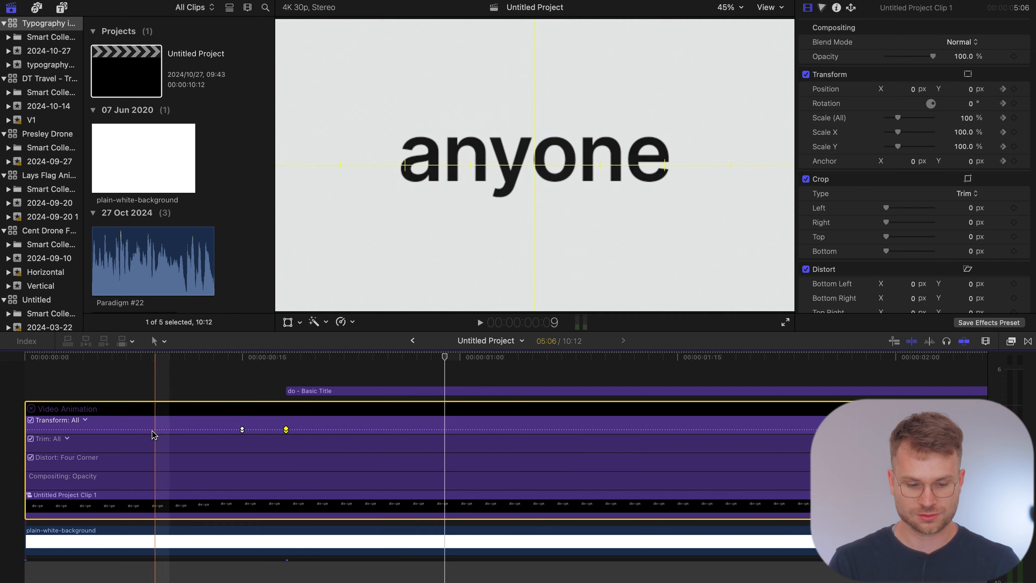
pyautogui.press('space')
pyautogui.press('space')
pyautogui.press('space')
pyautogui.press('space')
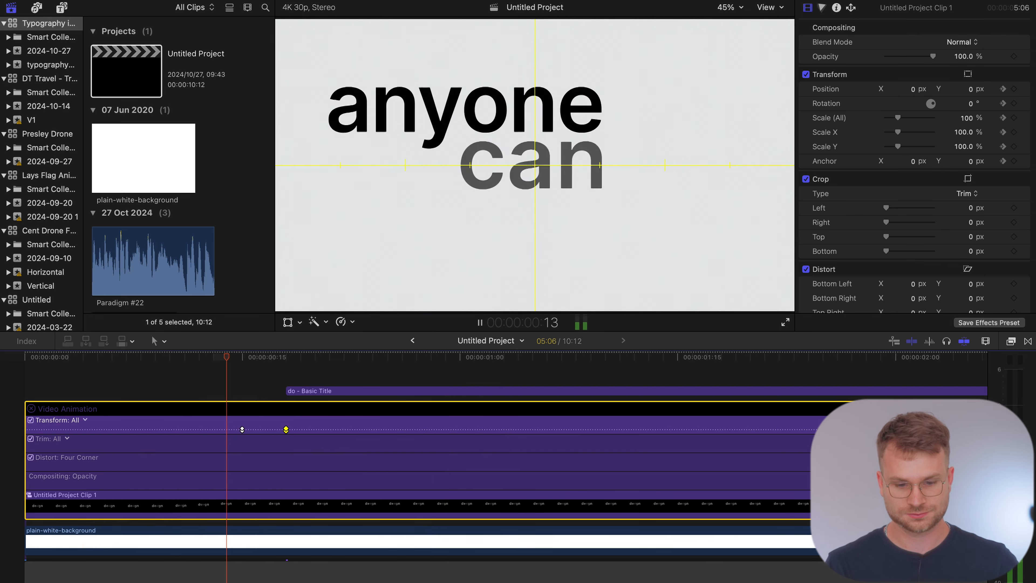
# Apply a Cross Dissolve transition to the "do" title.
pyautogui.click(297, 392)
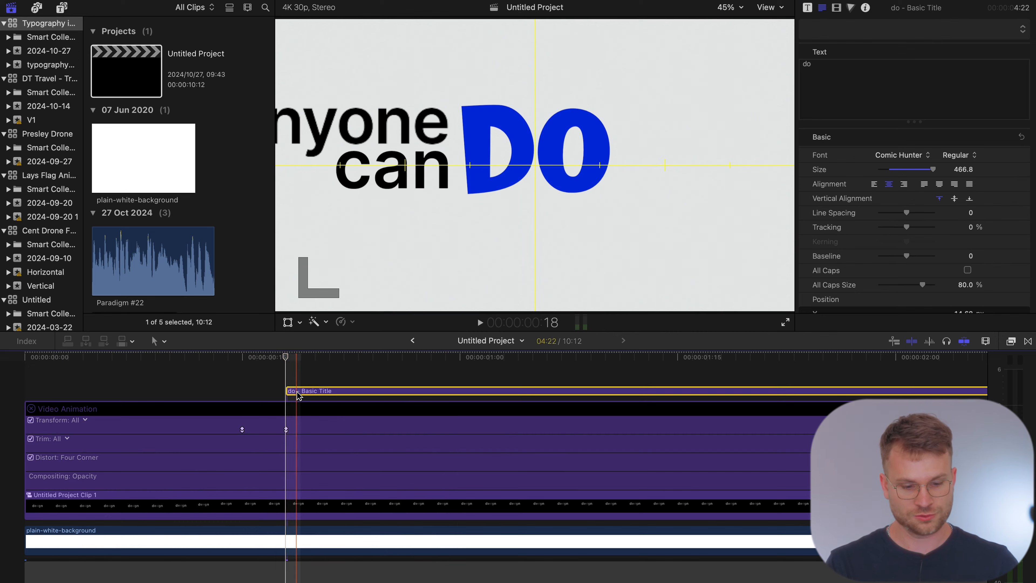
pyautogui.click(1027, 343)
pyautogui.moveTo(861, 401); pyautogui.dragTo(364, 397)
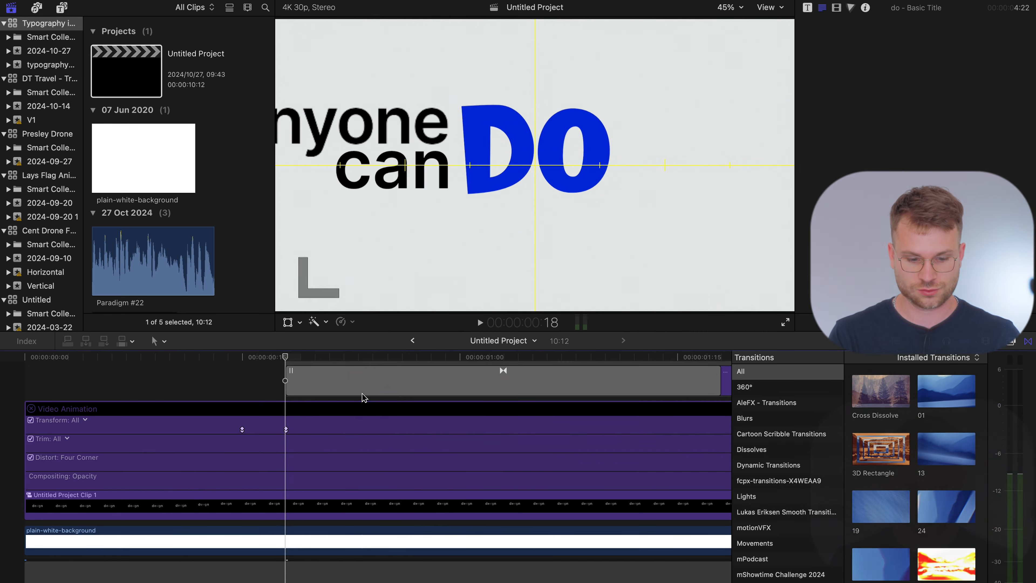
# Delete the dissolve at the end of the "do" title and shorten the one at its start to 7 frames.
pyautogui.press('super+minus')
pyautogui.press('super+minus')
pyautogui.press('super+minus')
pyautogui.click(506, 389)
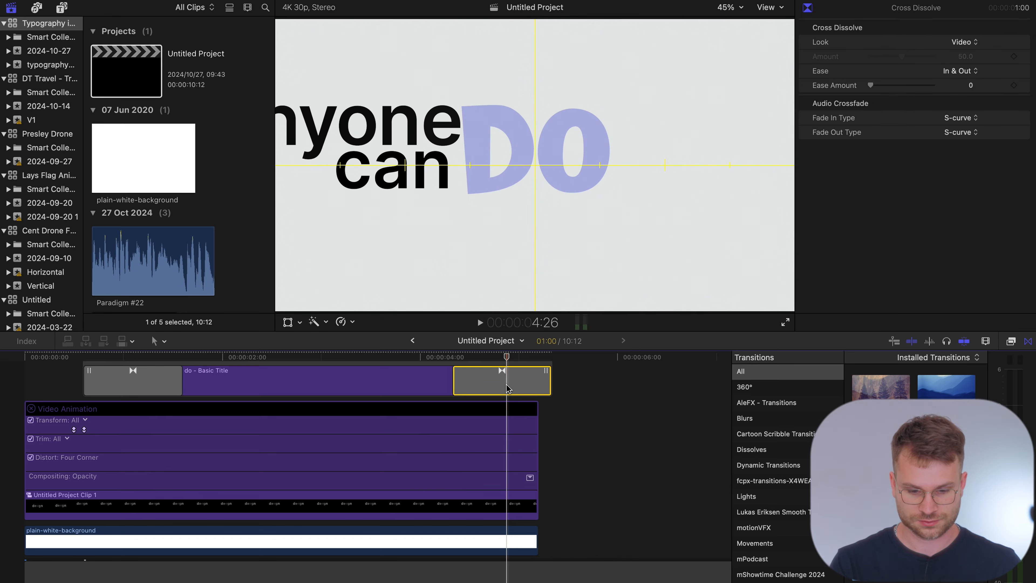
pyautogui.press('Delete')
pyautogui.moveTo(182, 411); pyautogui.dragTo(106, 412)
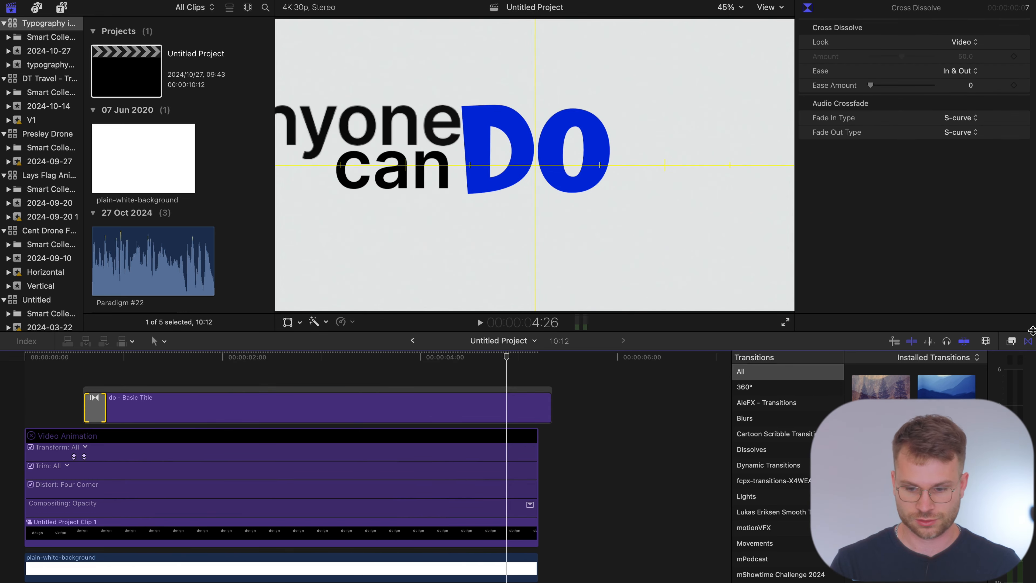
pyautogui.click(1028, 343)
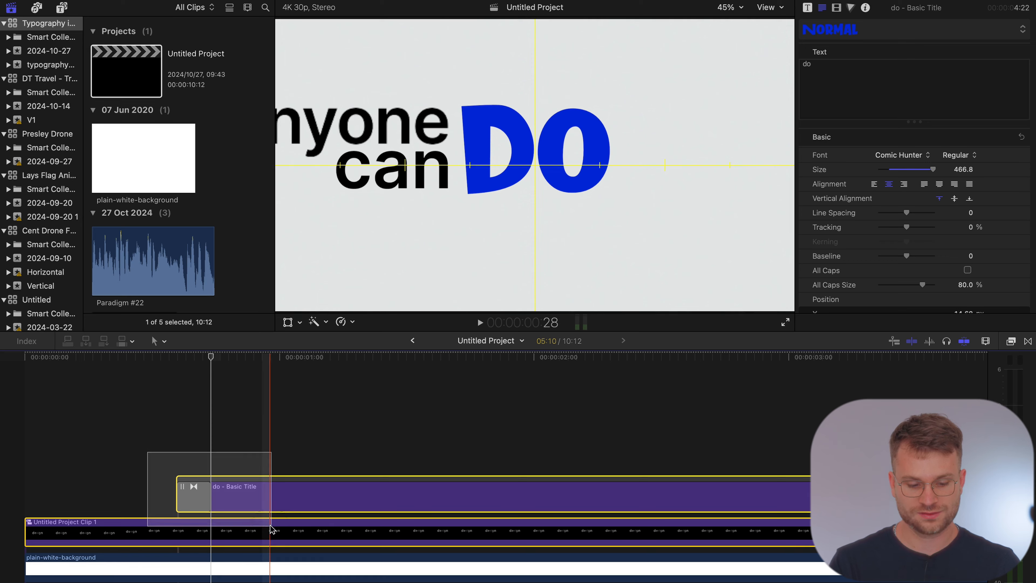
# Combine the "do" title and the "anyone can" clip into a new compound clip.
pyautogui.keyDown('super'); pyautogui.click(271, 528); pyautogui.keyUp('super')
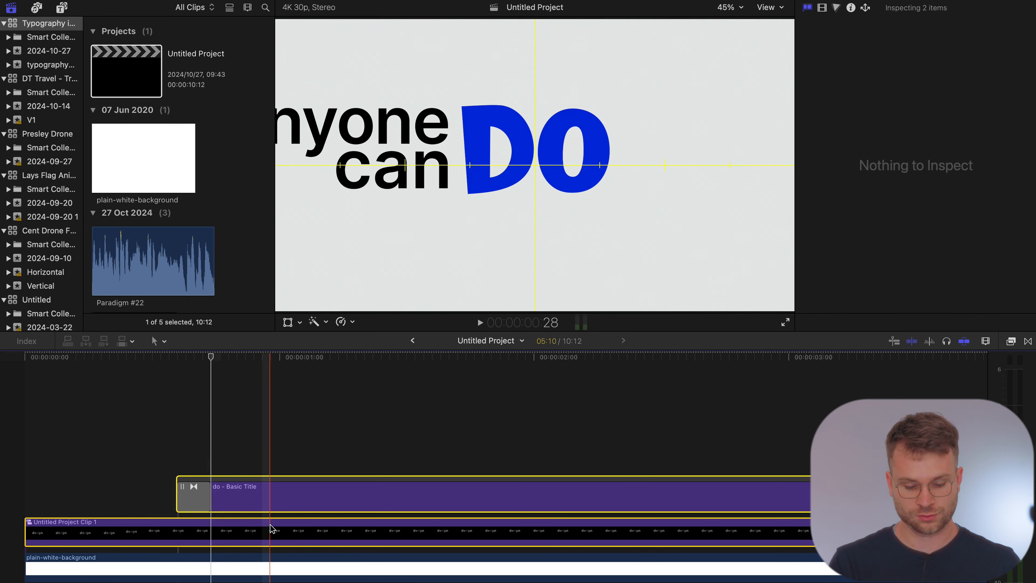
pyautogui.hotkey('alt', 'g')
pyautogui.press('Return')
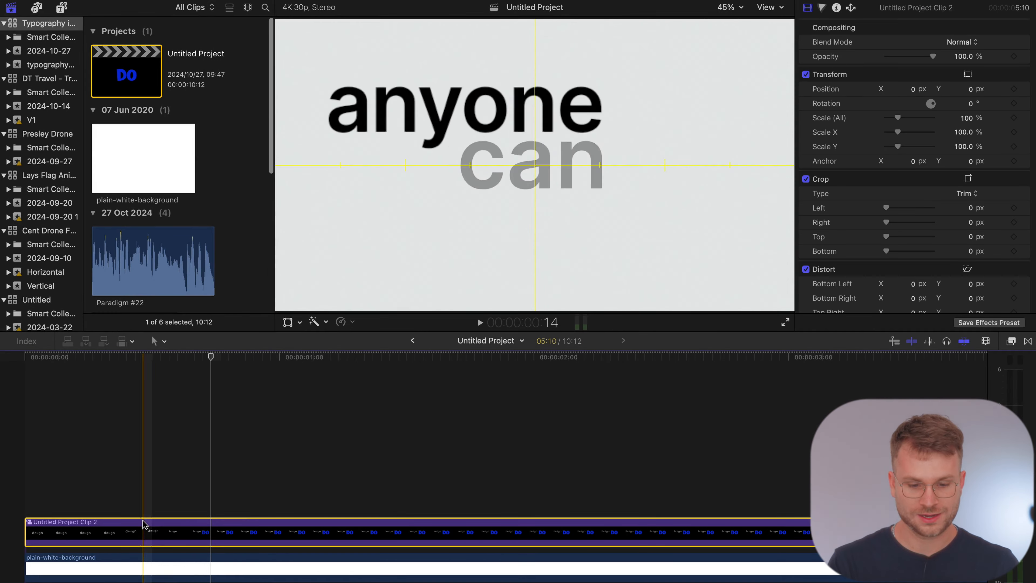
pyautogui.scroll(-1, 210, 517)
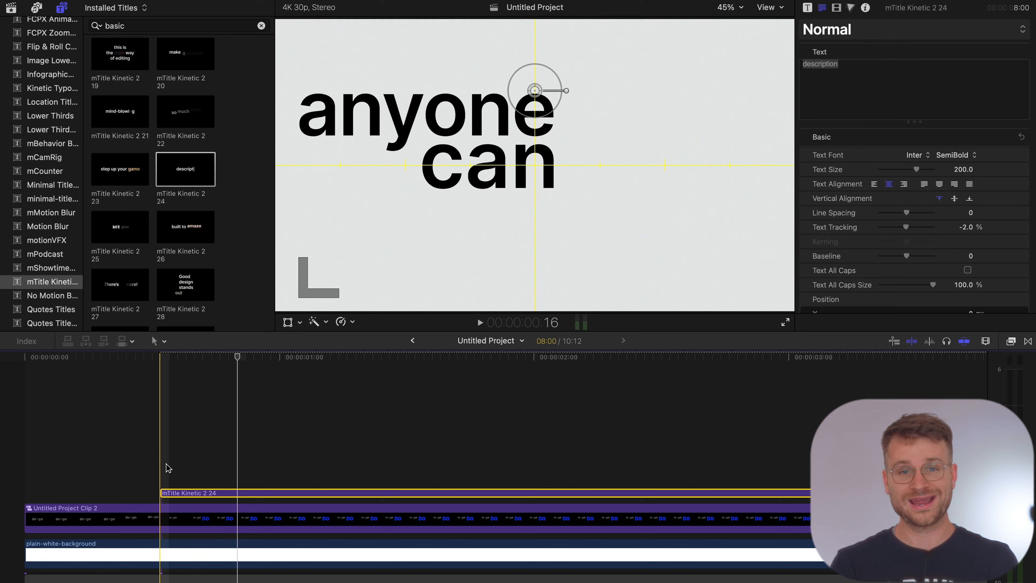
# Move the mTitle Kinetic 2 24 title so it starts at the audio marker at frame 25.
pyautogui.moveTo(252, 492); pyautogui.dragTo(320, 492)
pyautogui.scroll(-5, 289, 496)
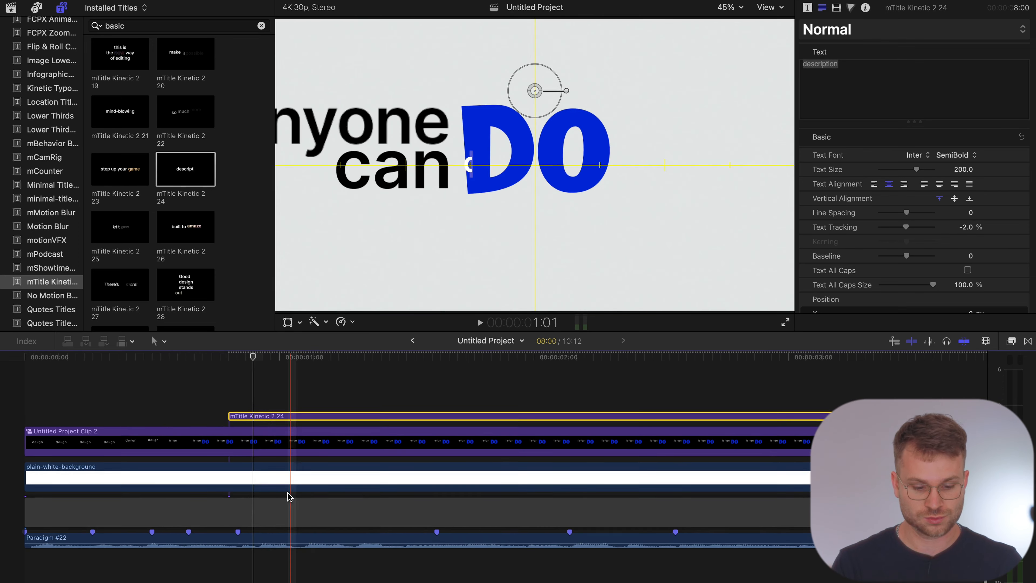
pyautogui.scroll(3, 232, 530)
pyautogui.moveTo(250, 457); pyautogui.dragTo(260, 459)
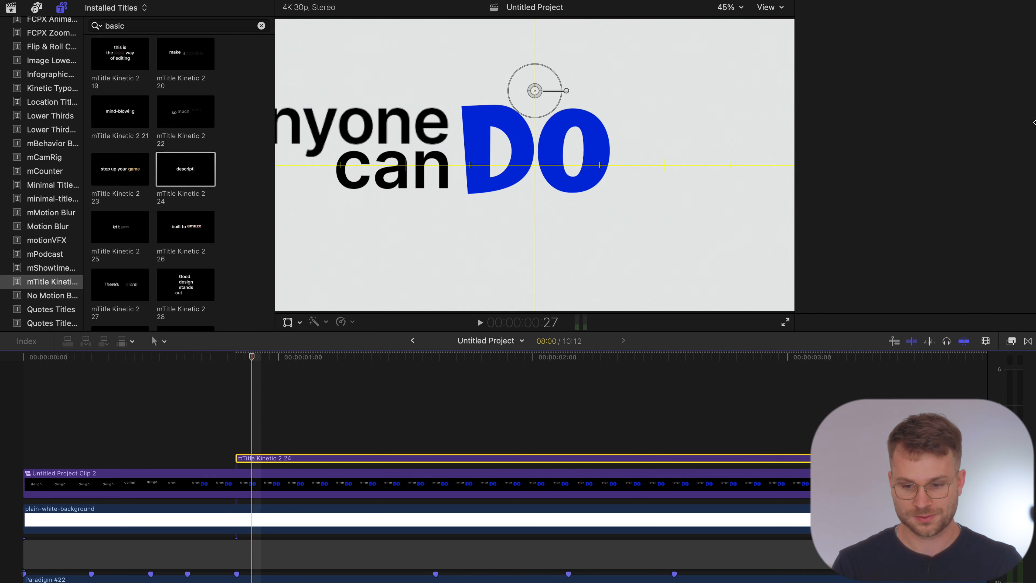
# Replace the kinetic title's text with "typography" and set its text size to 220.
pyautogui.click(867, 77)
pyautogui.write('typ')
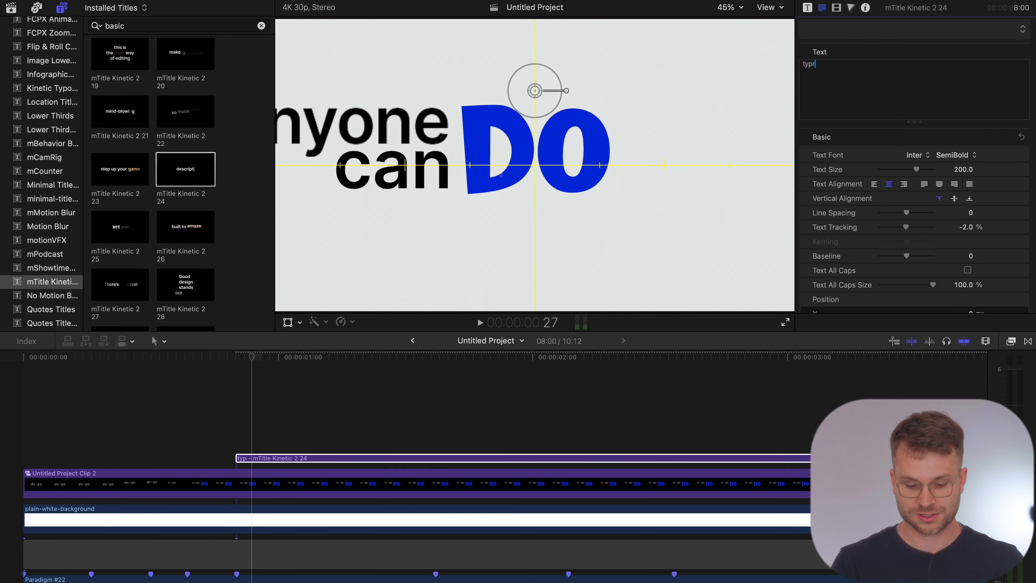
pyautogui.write('rograph')
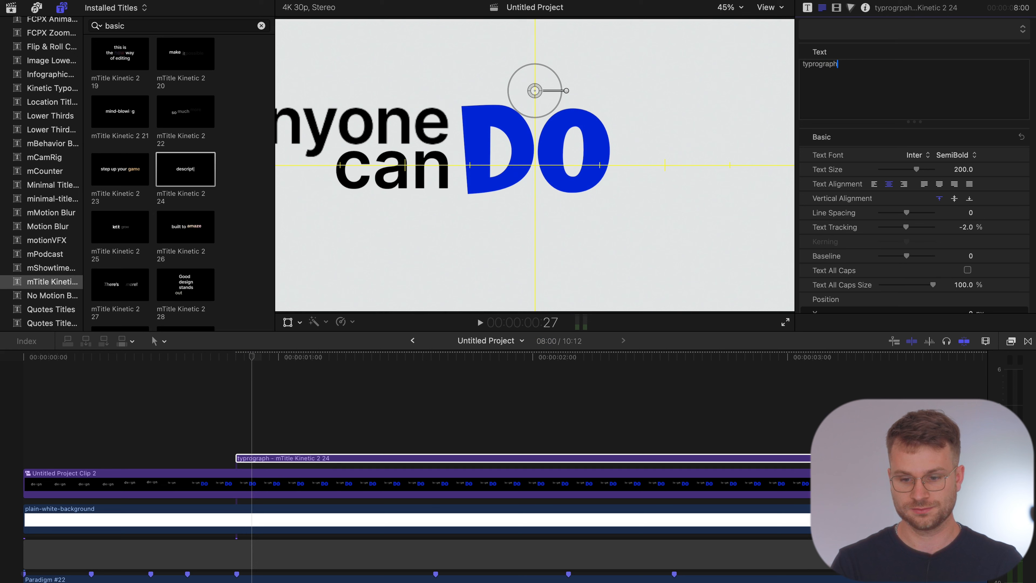
pyautogui.write('y')
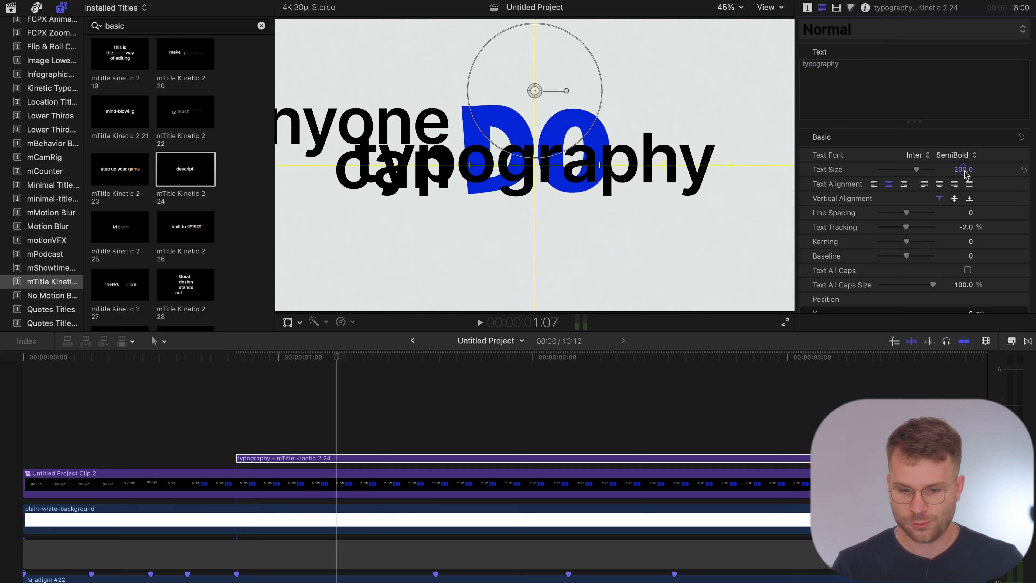
pyautogui.moveTo(963, 170); pyautogui.dragTo(963, 162)
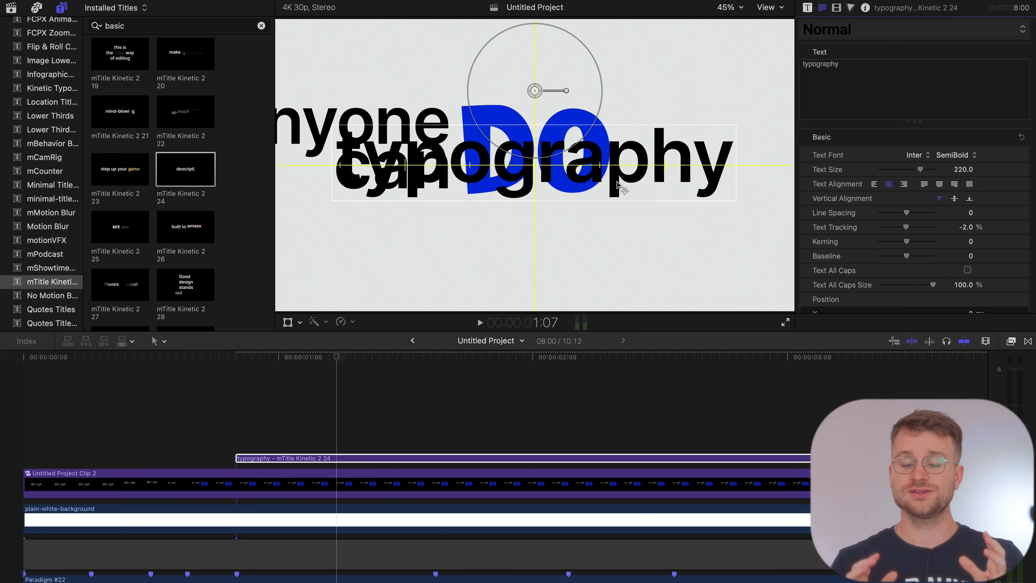
# Show the "anyone can DO" compound clip's video animation and move its first transform keyframe earlier to frame 22.
pyautogui.click(238, 455)
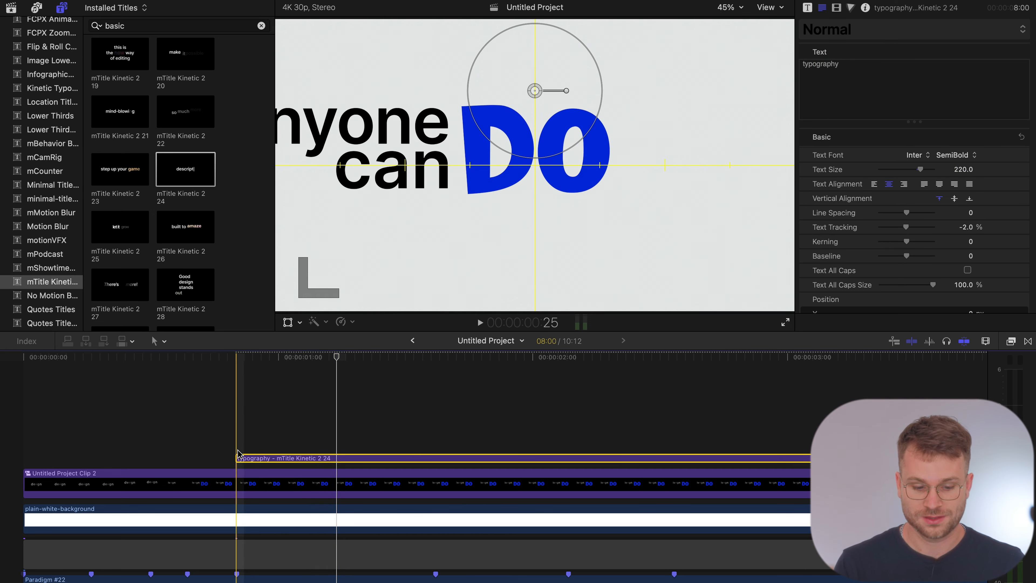
pyautogui.click(241, 491)
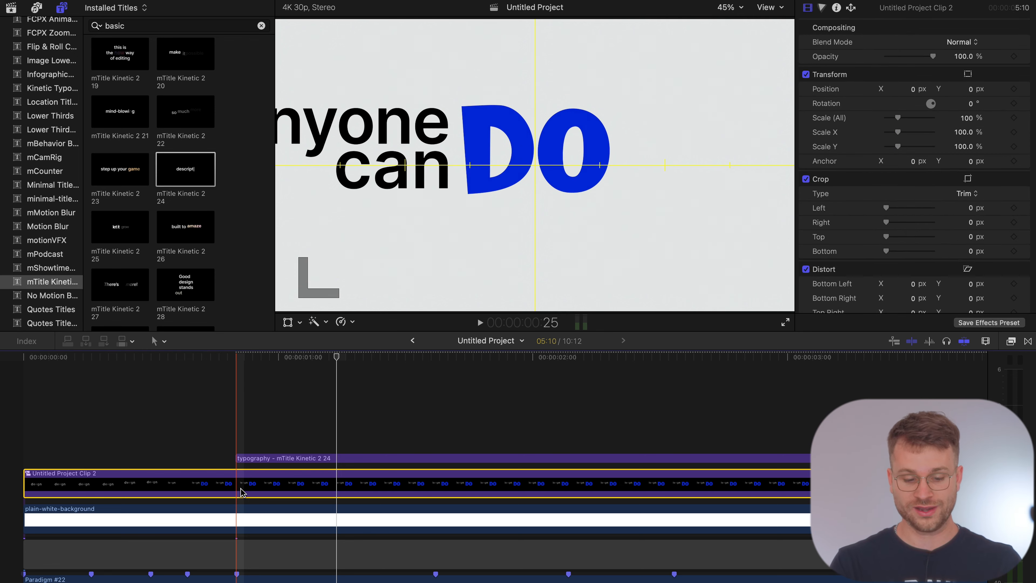
pyautogui.hotkey('ctrl', 'v')
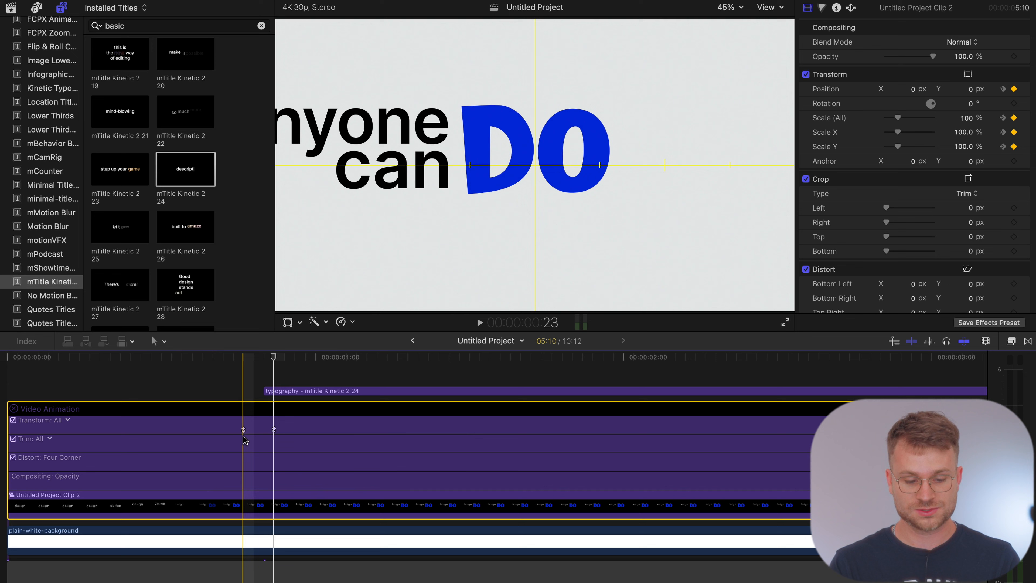
pyautogui.moveTo(243, 429); pyautogui.dragTo(233, 429)
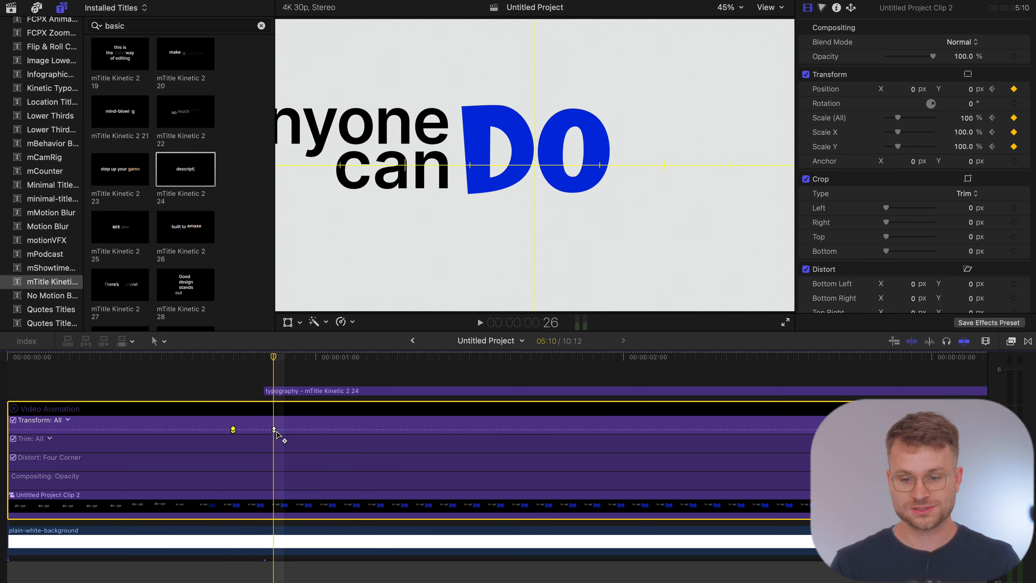
pyautogui.hscroll(-1, 277, 436)
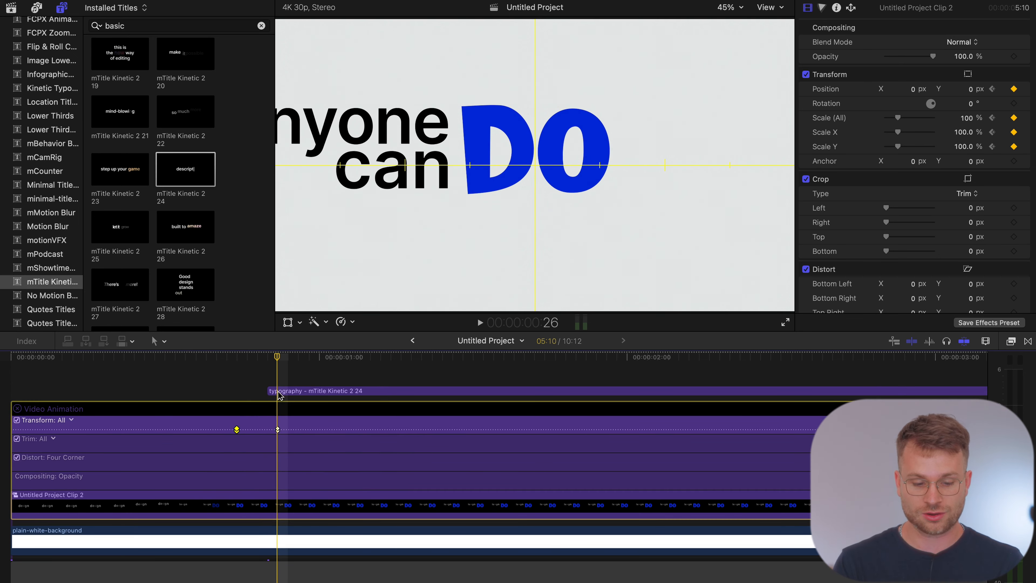
# At the frame 26 keyframe, scale down "anyone can DO" and raise it above the typography line, and play the result.
pyautogui.click(967, 74)
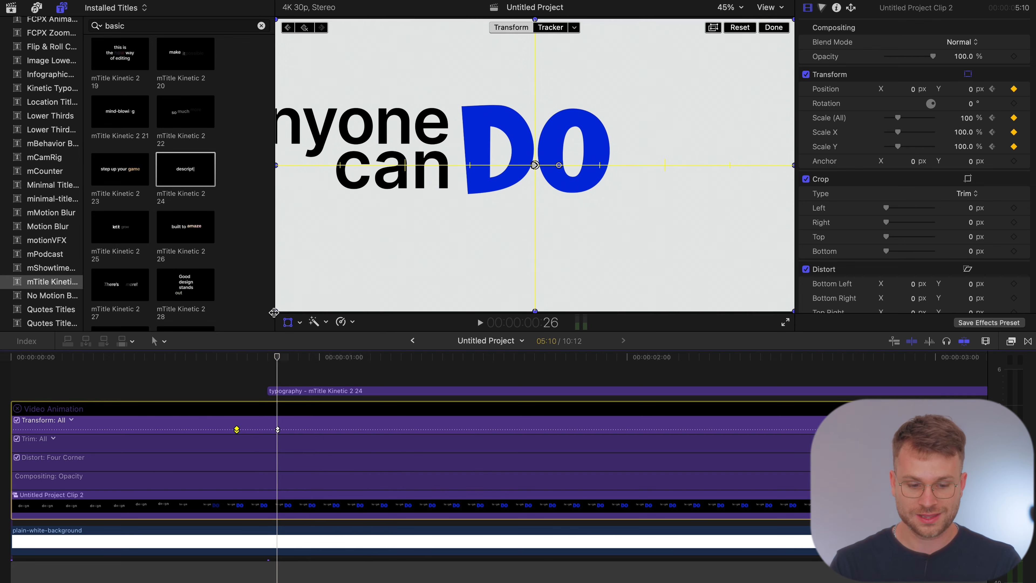
pyautogui.moveTo(274, 312); pyautogui.dragTo(322, 281)
pyautogui.moveTo(462, 215); pyautogui.dragTo(464, 156)
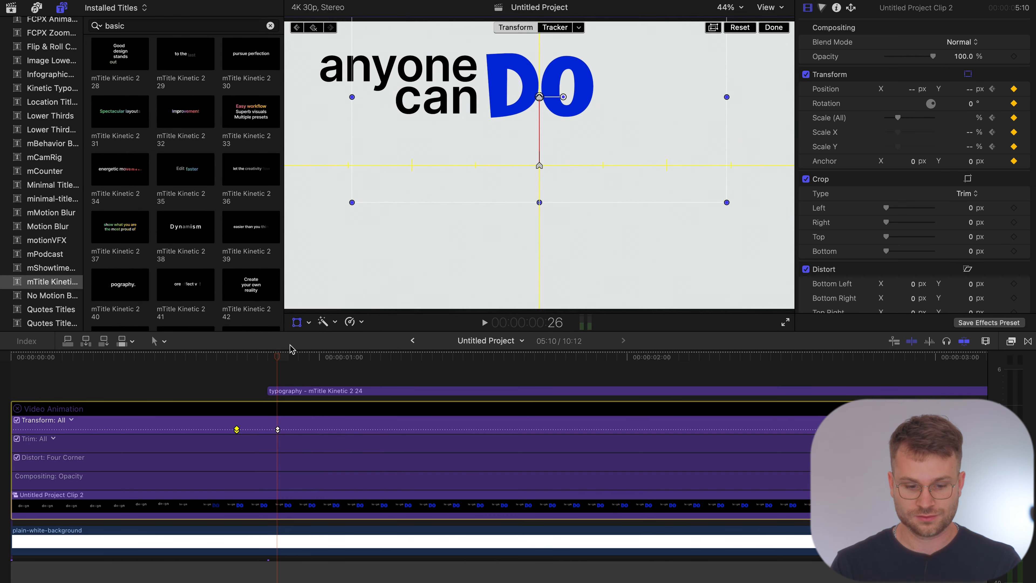
pyautogui.click(773, 27)
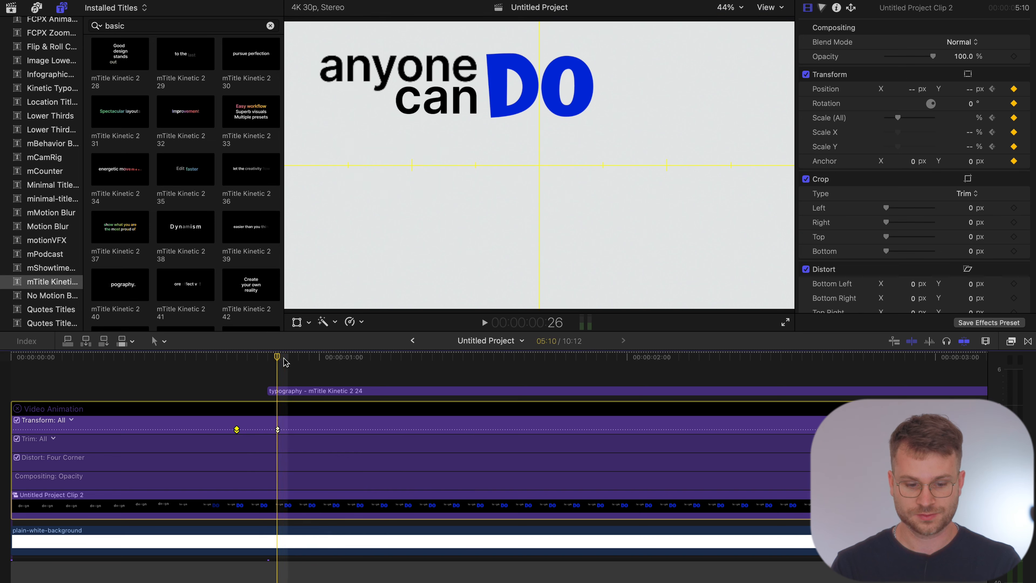
pyautogui.press('space')
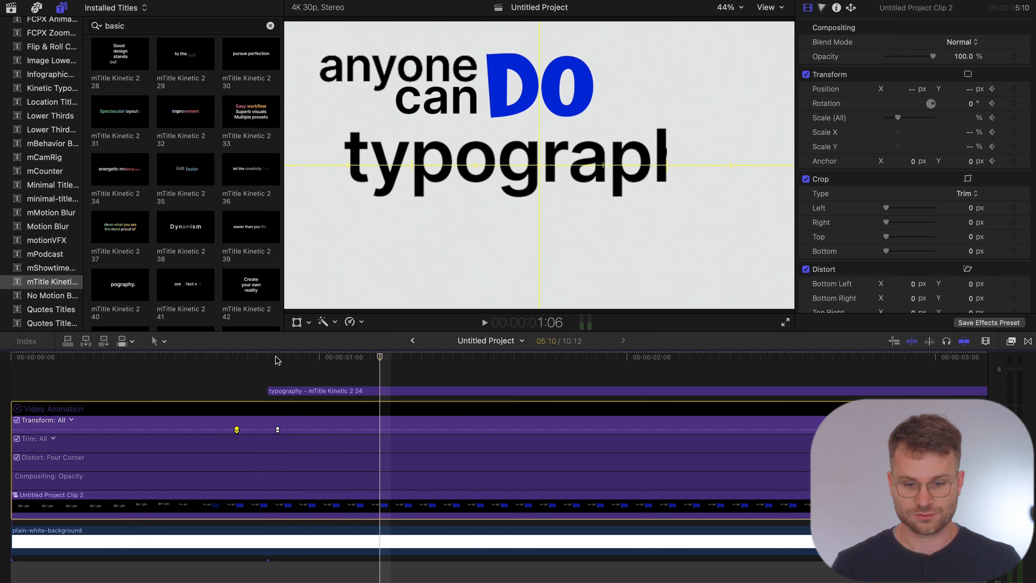
# Move the clip's second transform keyframe to frame 27, lower "anyone can DO" slightly there, and play the result.
pyautogui.moveTo(278, 429); pyautogui.dragTo(288, 429)
pyautogui.click(288, 356)
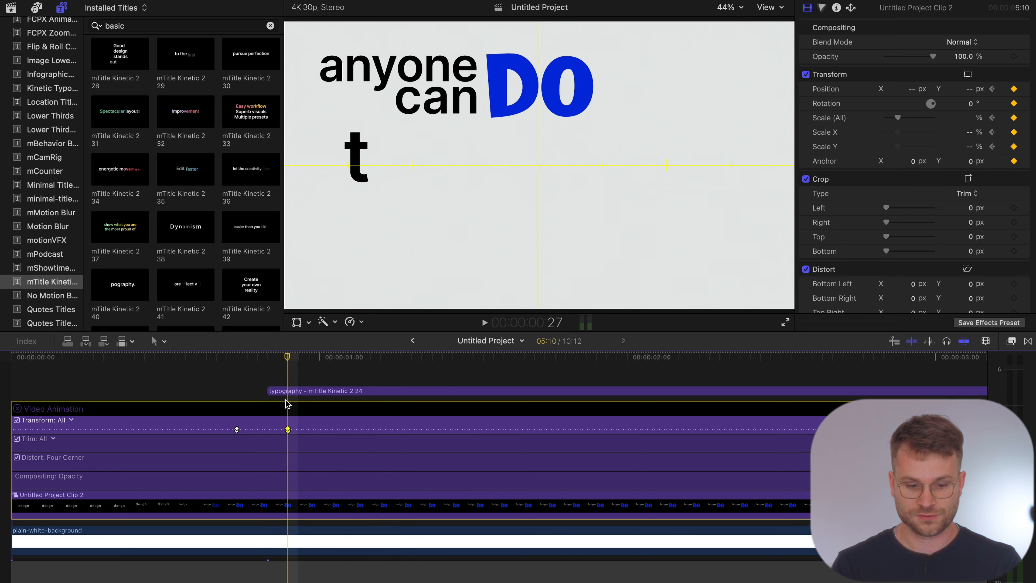
pyautogui.click(967, 74)
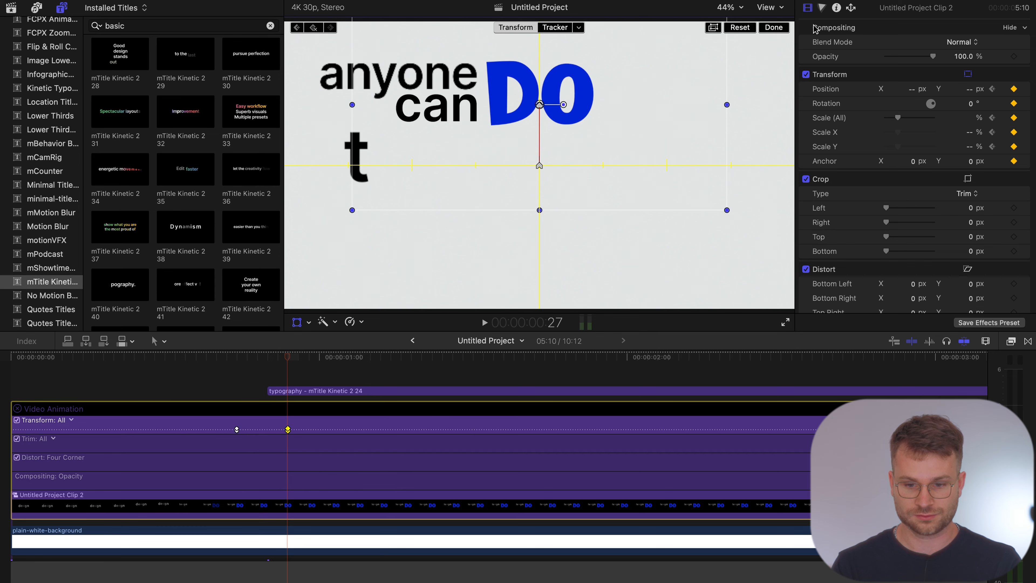
pyautogui.click(774, 28)
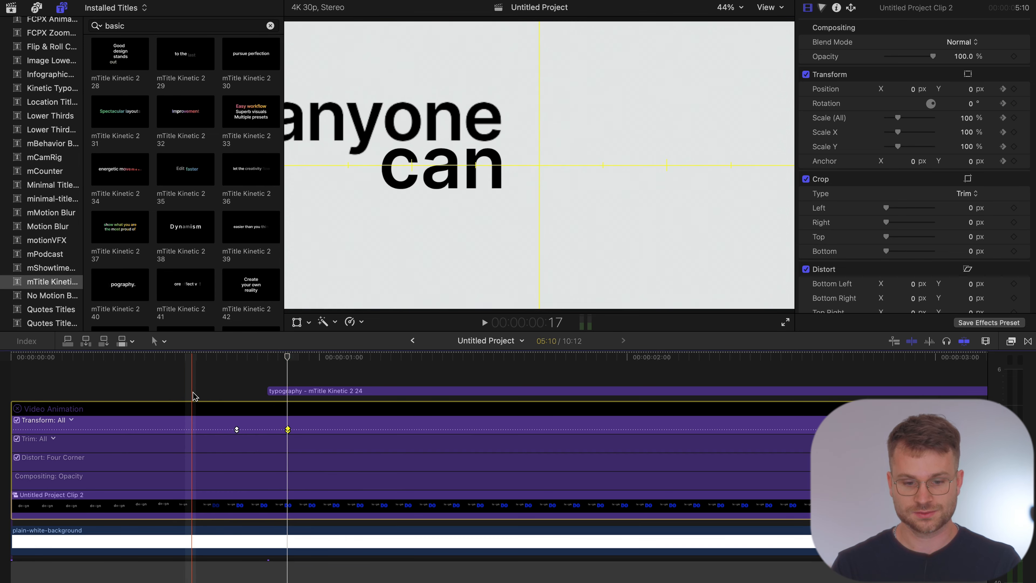
pyautogui.press('space')
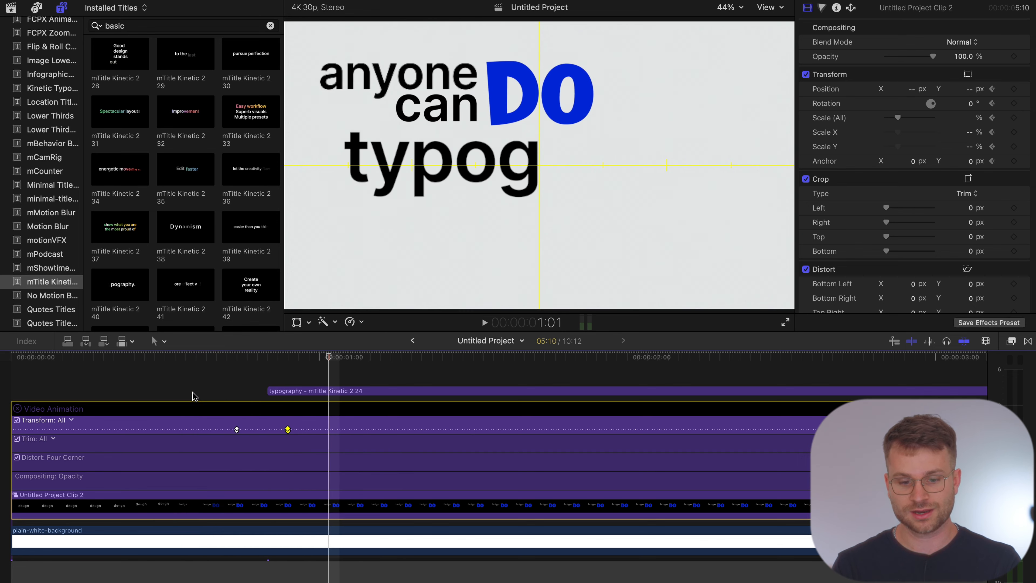
# Move the clip's second transform keyframe to 1:00, extend the "typography" title's start one frame earlier, and play the result.
pyautogui.press('Right')
pyautogui.press('Right')
pyautogui.press('Right')
pyautogui.press('Right')
pyautogui.press('Right')
pyautogui.press('Right')
pyautogui.press('Right')
pyautogui.press('super+equal')
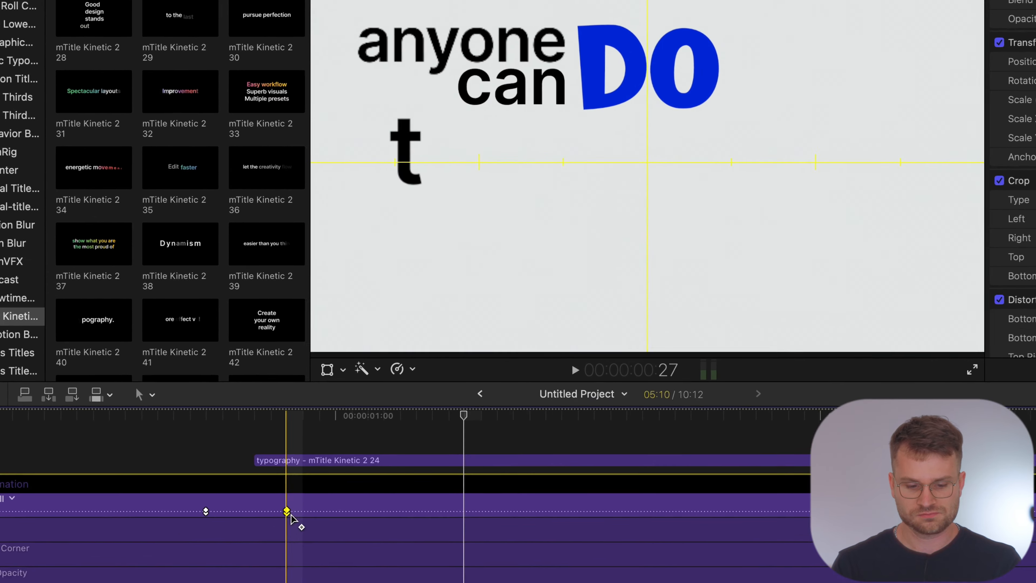
pyautogui.moveTo(266, 429); pyautogui.dragTo(303, 429)
pyautogui.moveTo(258, 476); pyautogui.dragTo(243, 483)
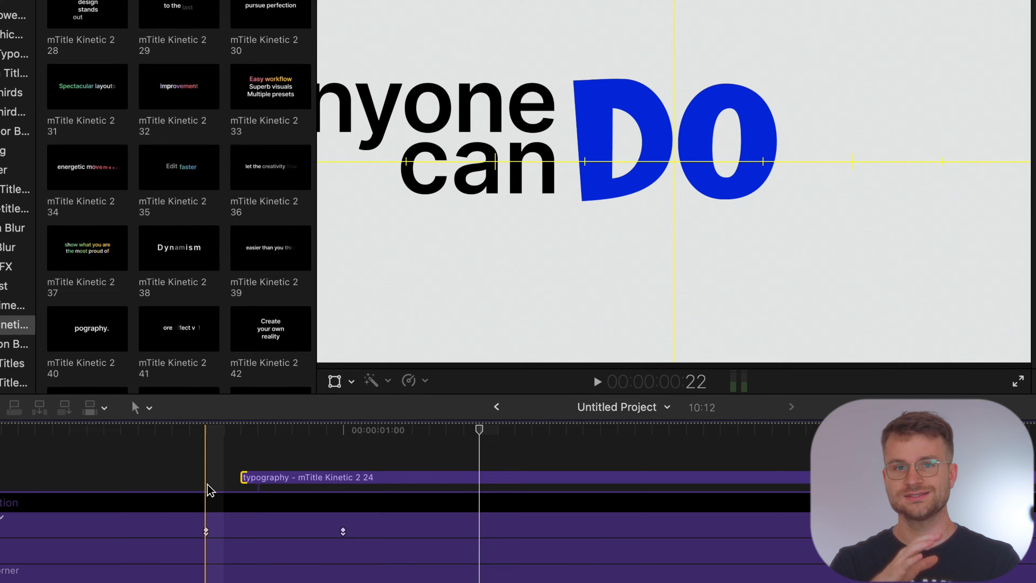
pyautogui.press('space')
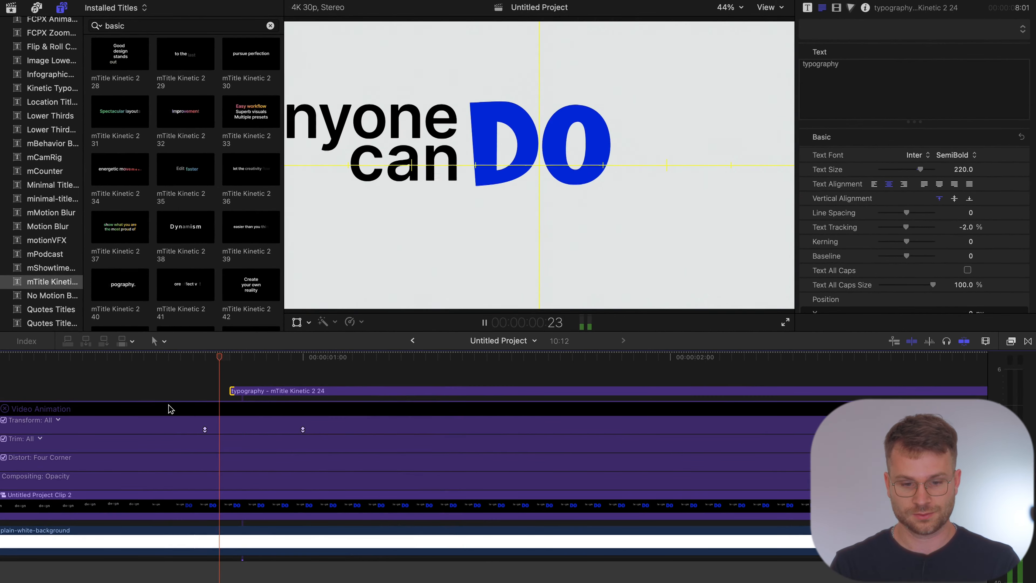
# Set the clip's Y position to 383.9 px at the 1:00 keyframe and combine it with the "typography" title into a compound clip.
pyautogui.click(302, 429)
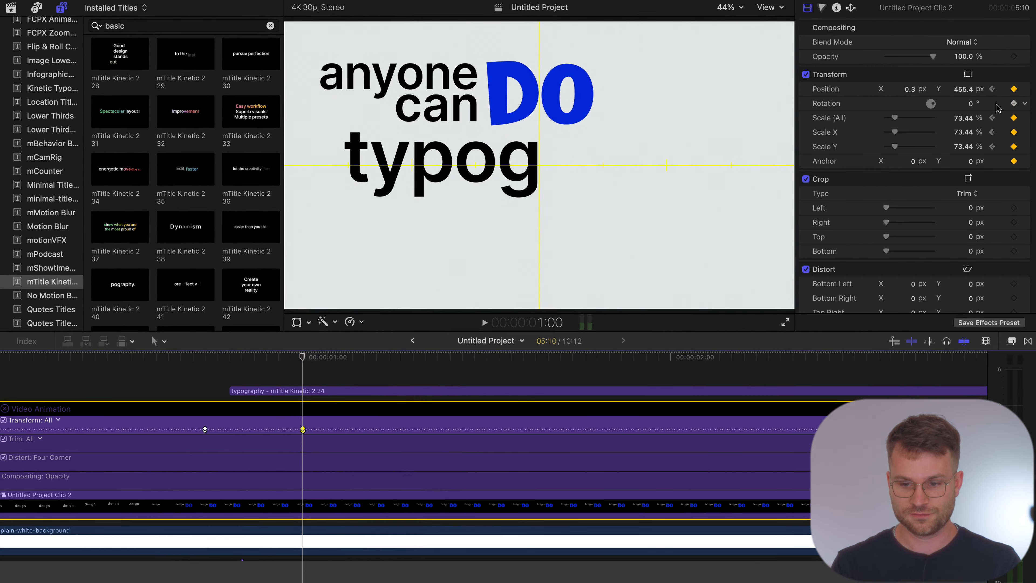
pyautogui.moveTo(973, 85); pyautogui.dragTo(963, 92)
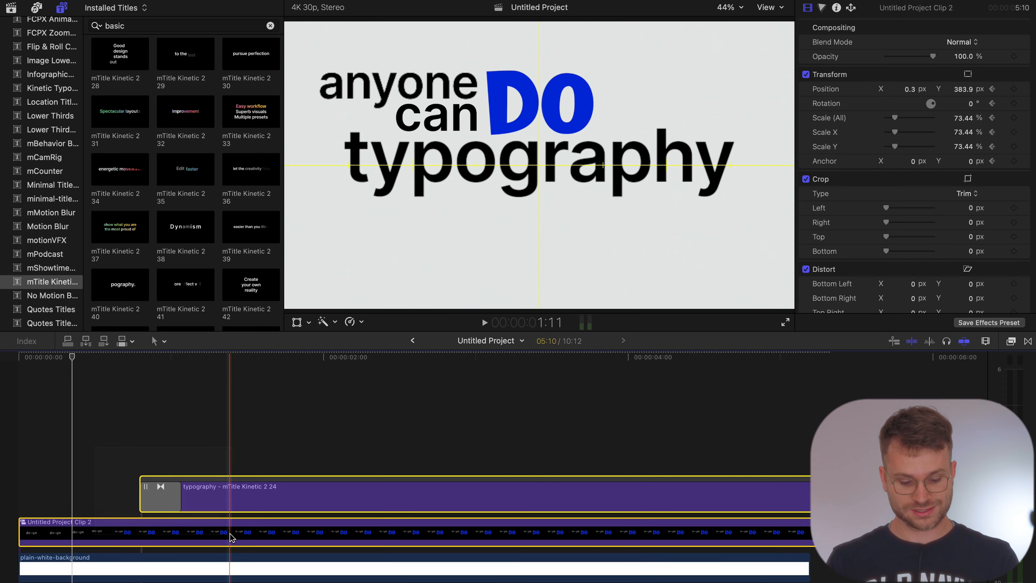
pyautogui.hotkey('alt', 'g')
pyautogui.press('Return')
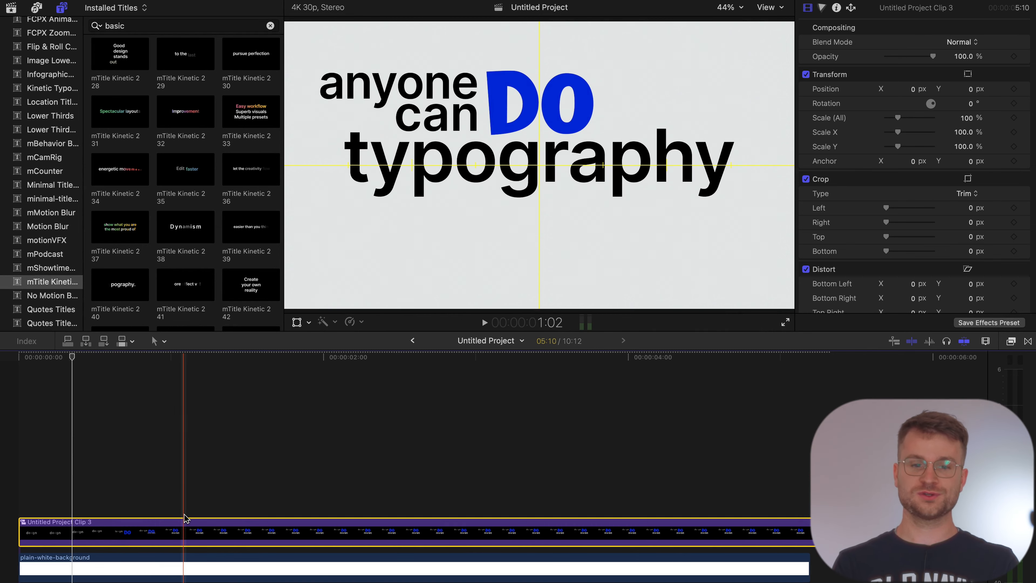
# Add the mTitle Kinetic 2 34 title above the compound clip, starting just before the audio marker near 1:18.
pyautogui.scroll(-3, 192, 517)
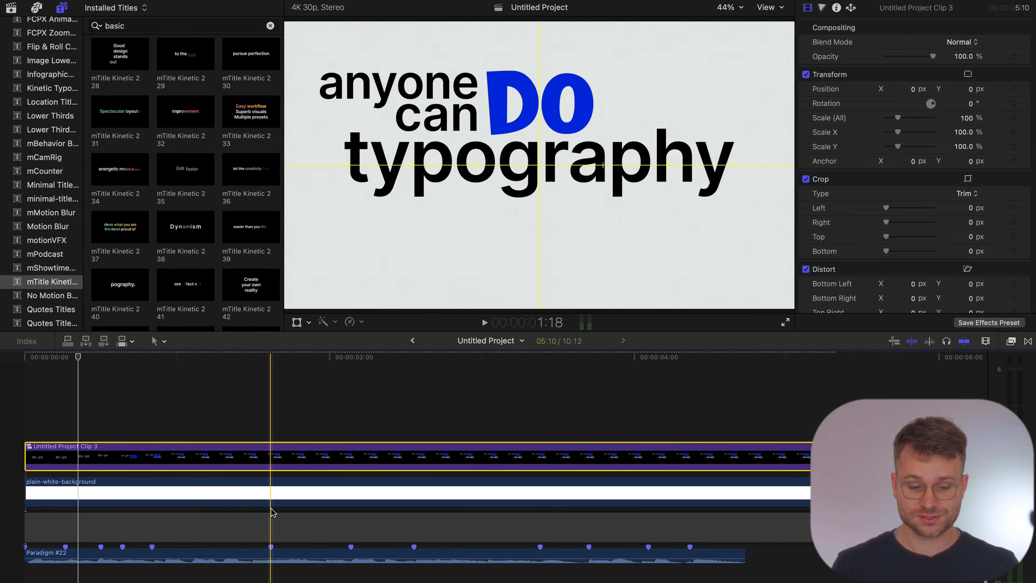
pyautogui.press('space')
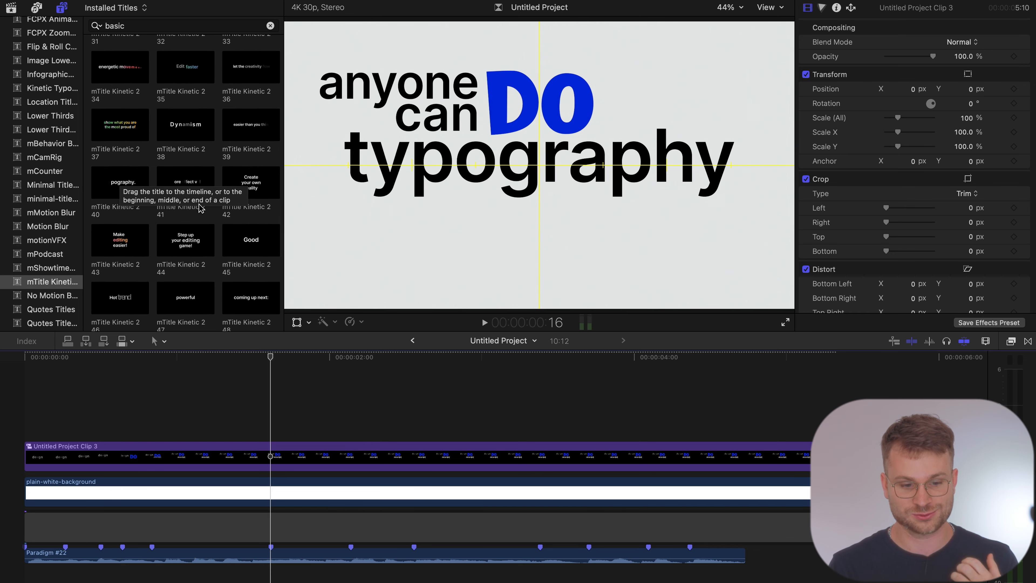
pyautogui.scroll(4, 200, 208)
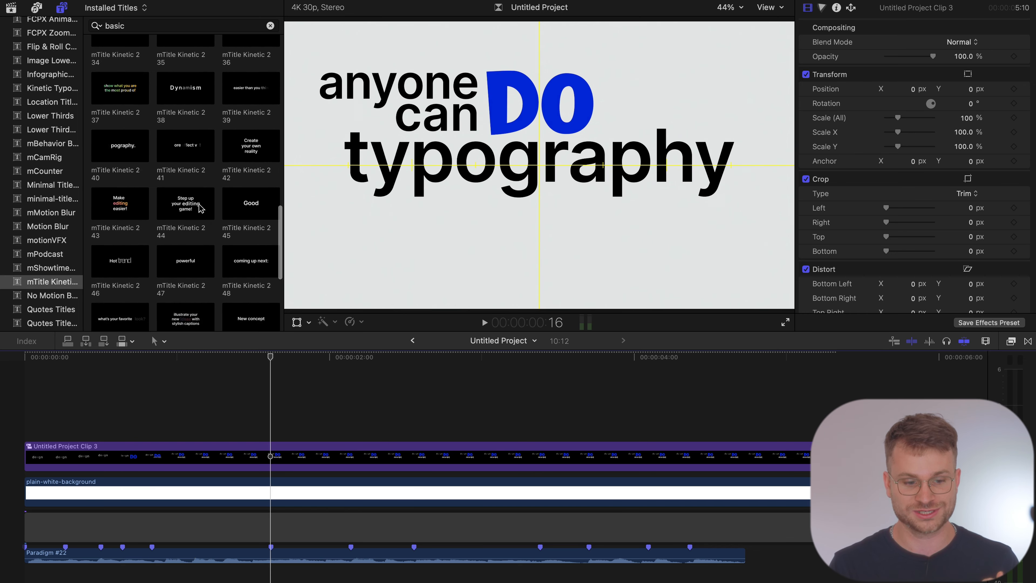
pyautogui.click(105, 221)
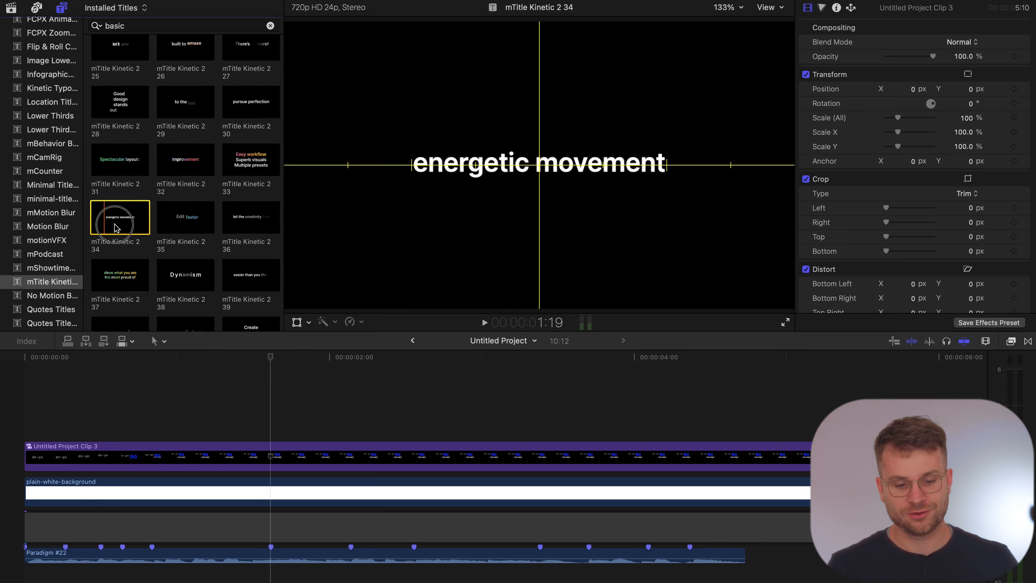
pyautogui.moveTo(116, 227); pyautogui.dragTo(265, 430)
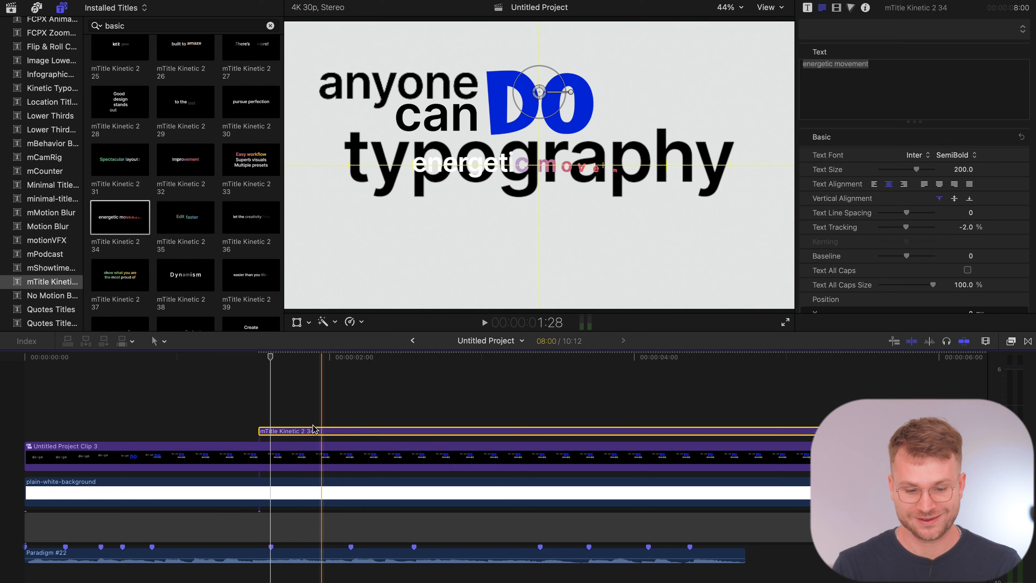
# Replace the new title's text with "motion" and bring its Face settings into view.
pyautogui.click(929, 78)
pyautogui.press('super+a')
pyautogui.write('motion')
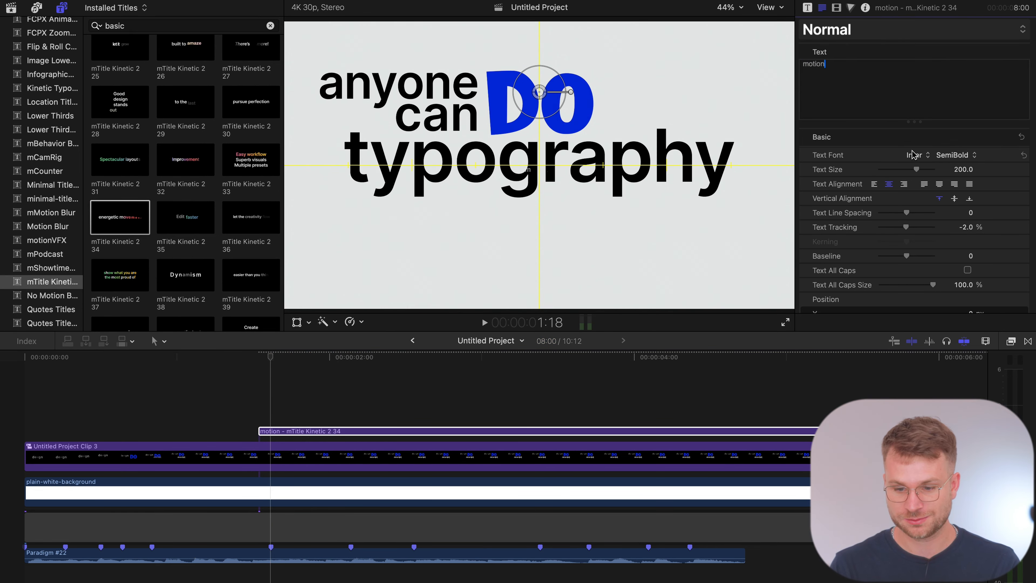
pyautogui.scroll(-10, 876, 224)
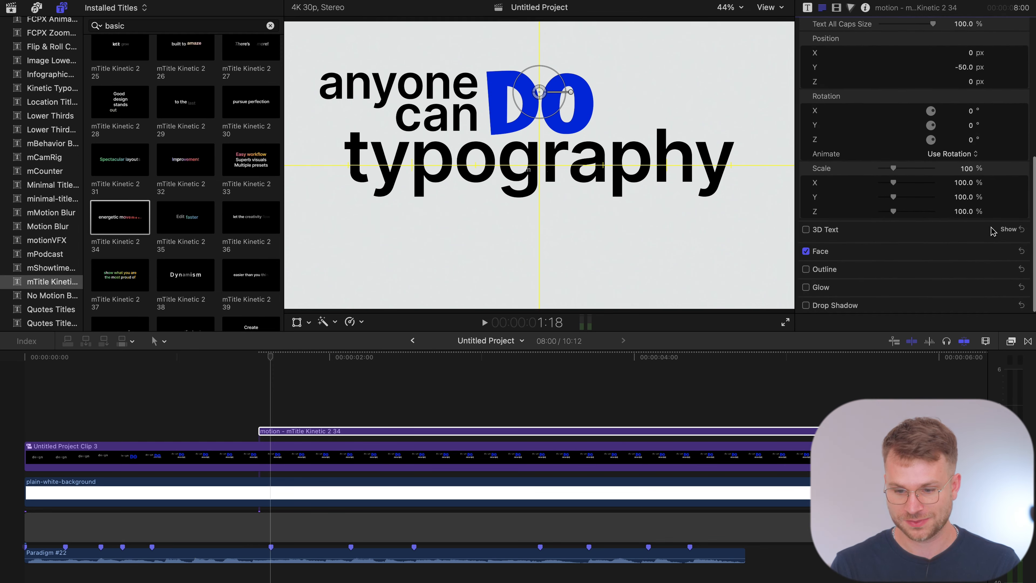
# Set the "motion" title's Face color to the same blue as the word "DO".
pyautogui.click(1000, 251)
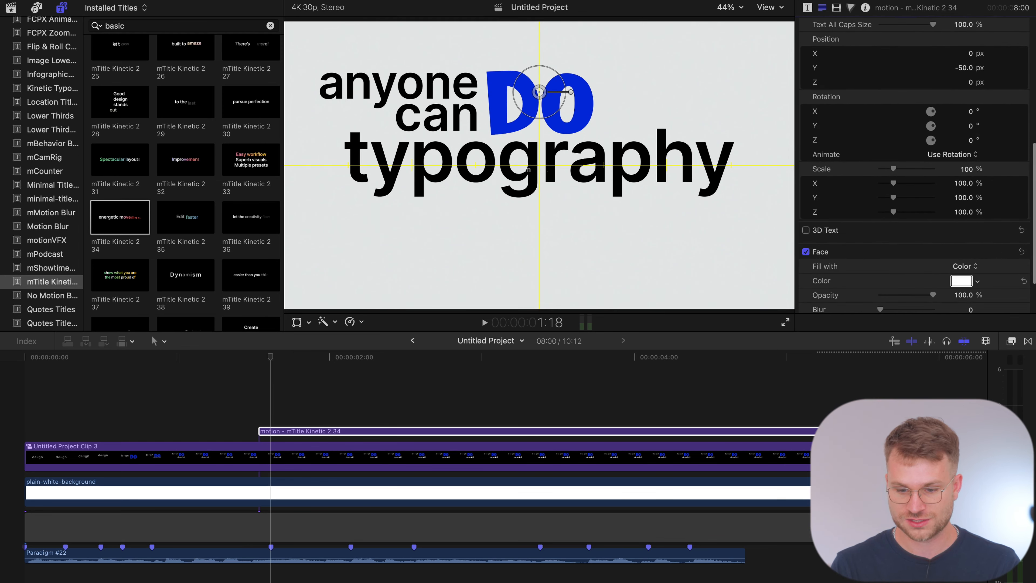
pyautogui.click(961, 281)
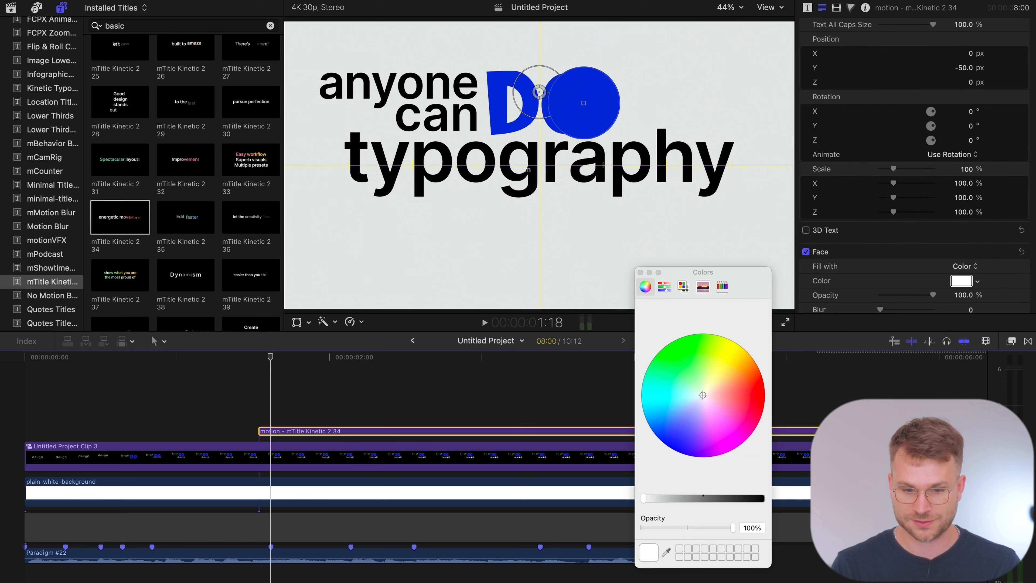
pyautogui.click(667, 440)
pyautogui.click(640, 272)
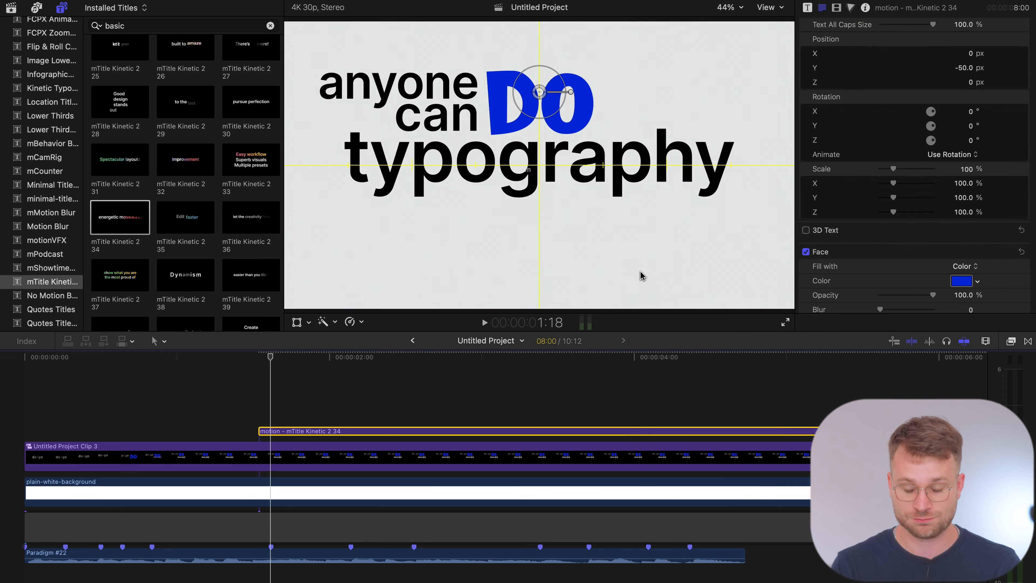
# Turn off Animation In for the "motion" title and trim its end to match the compound clip below.
pyautogui.scroll(10, 906, 182)
pyautogui.click(807, 9)
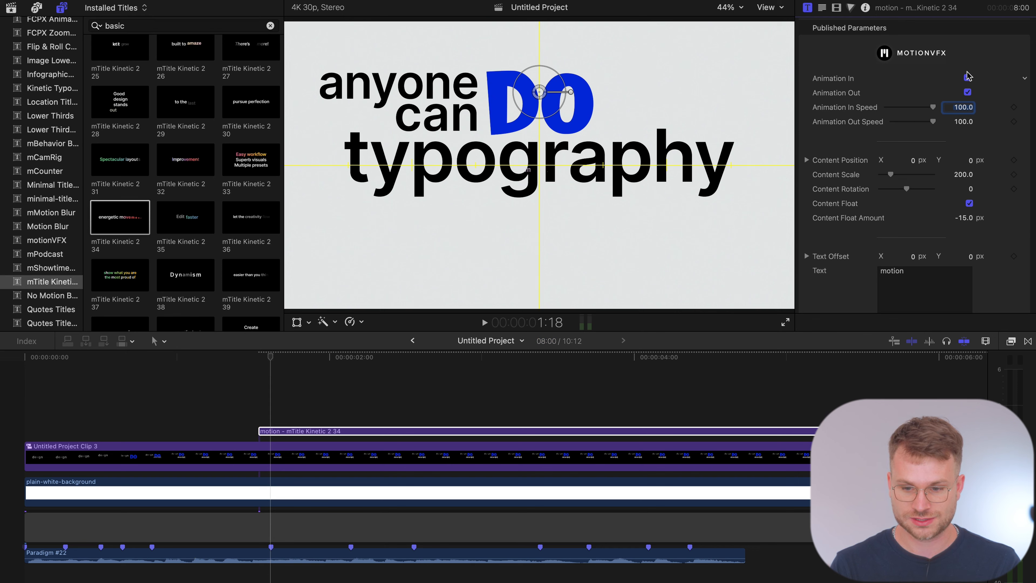
pyautogui.click(822, 7)
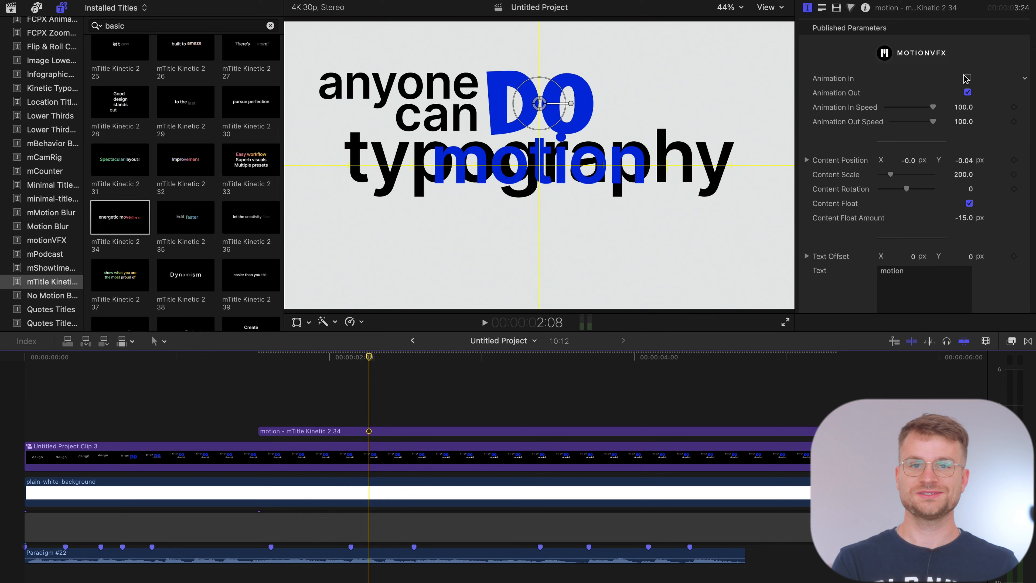
# Add Position and Scale keyframes to the compound clip at 1:13 and again four frames later at 1:17.
pyautogui.click(245, 442)
pyautogui.click(245, 464)
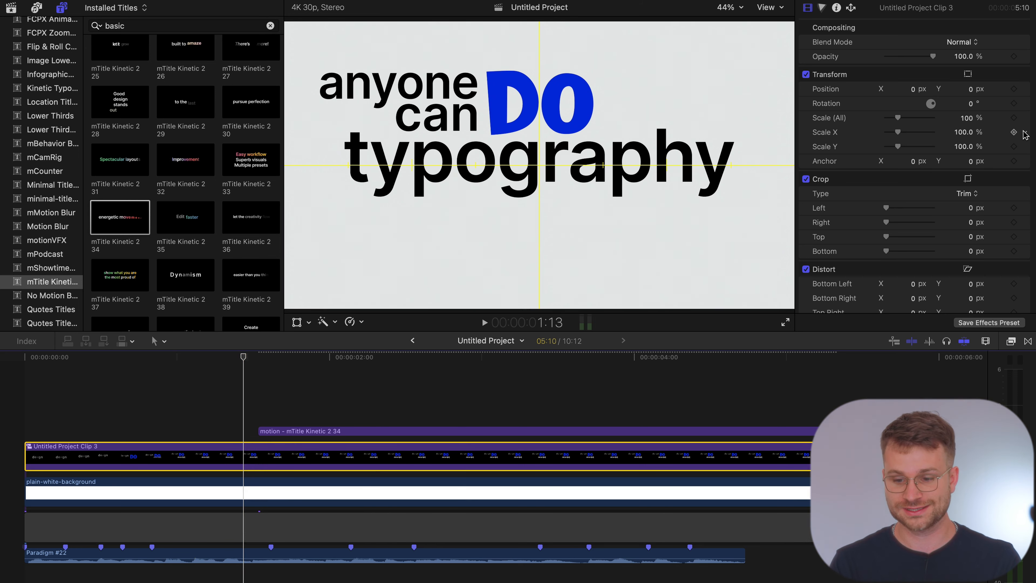
pyautogui.click(1014, 118)
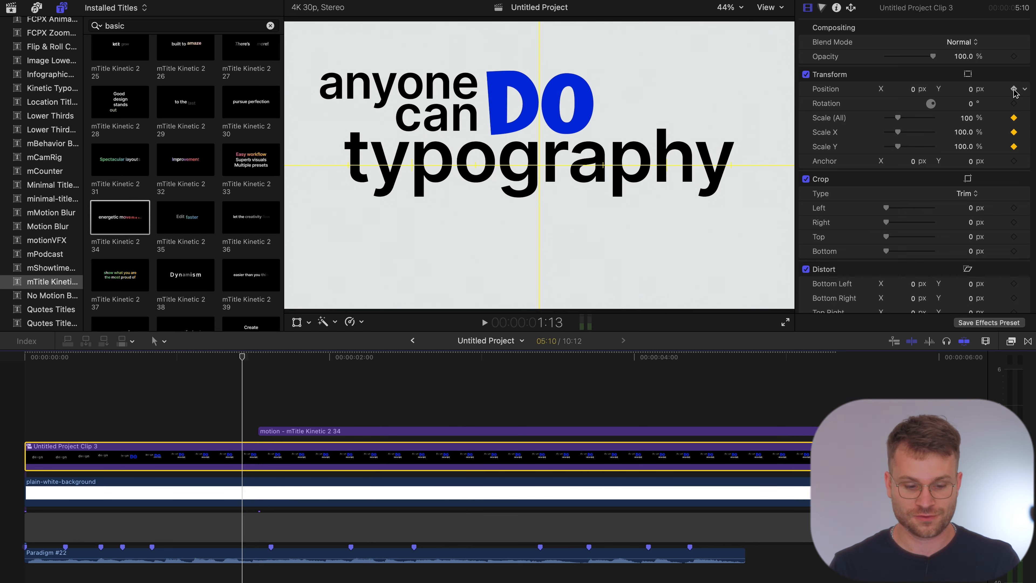
pyautogui.click(1014, 89)
pyautogui.press('Right')
pyautogui.press('Right')
pyautogui.press('Right')
pyautogui.press('Right')
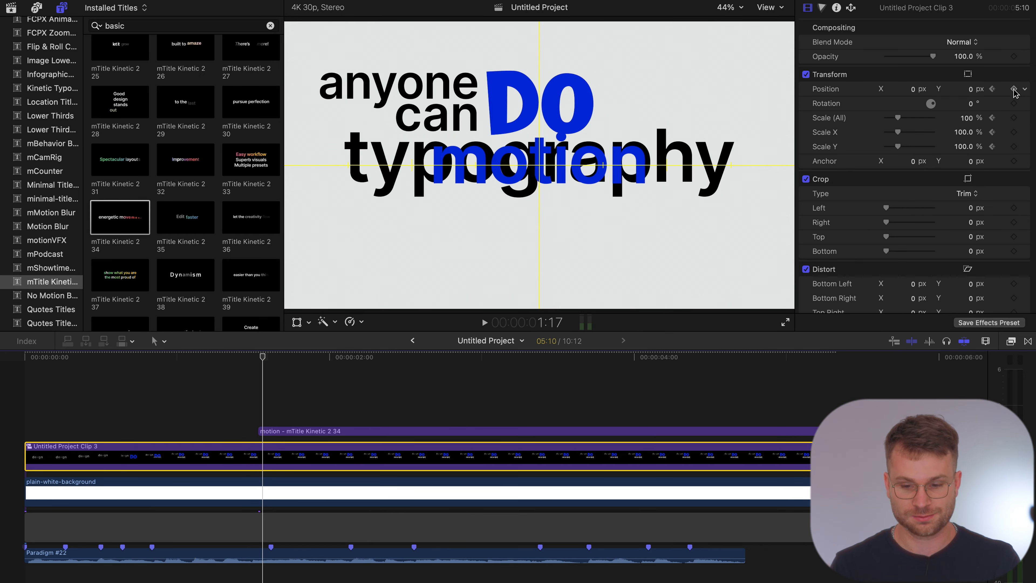
pyautogui.click(1014, 89)
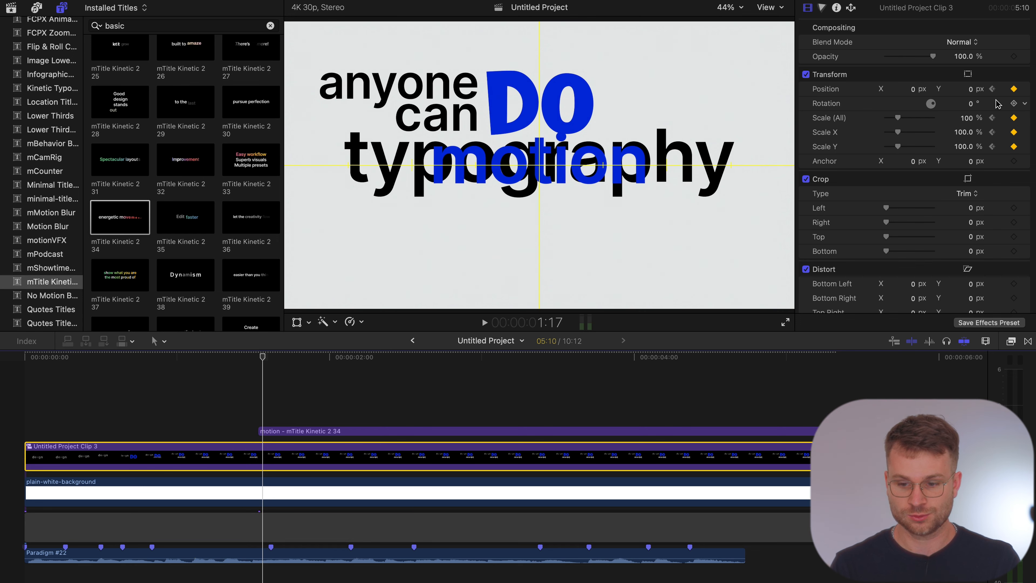
# At the 1:17 keyframe, shift the compound clip up and left above "motion", to about X -585.2 px and Y 462.8 px.
pyautogui.click(968, 75)
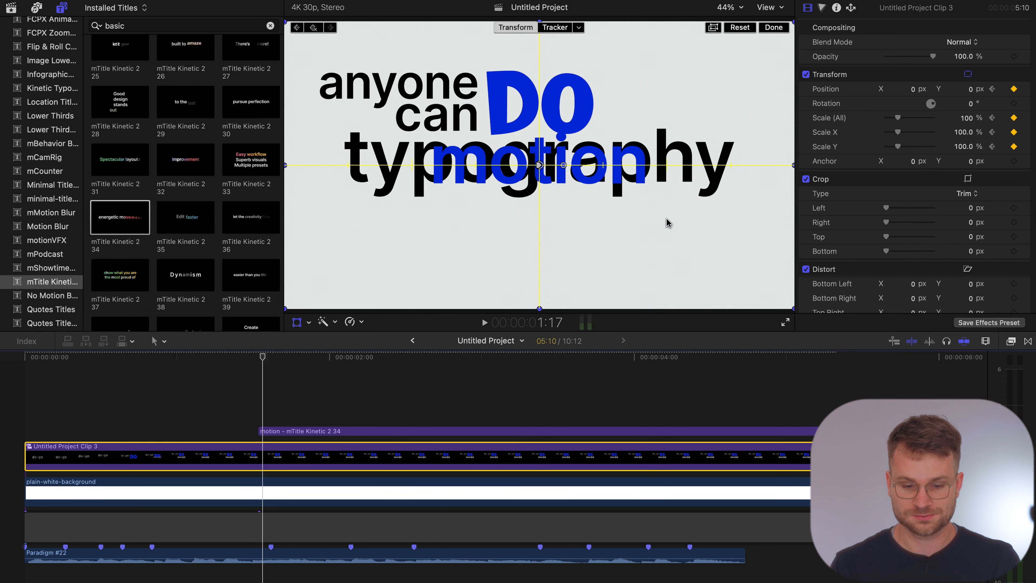
pyautogui.moveTo(668, 222); pyautogui.dragTo(590, 165)
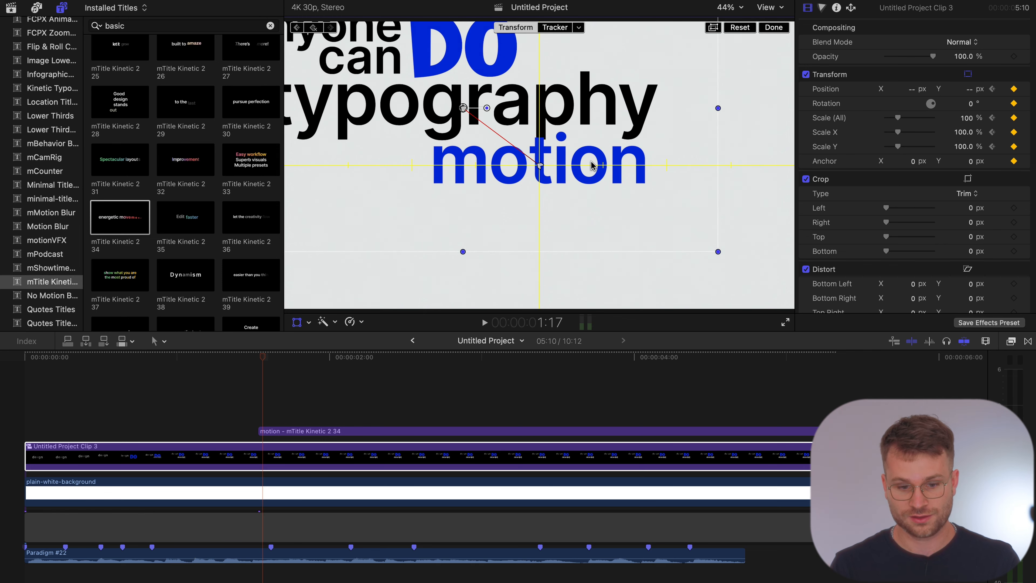
pyautogui.moveTo(592, 165); pyautogui.dragTo(590, 162)
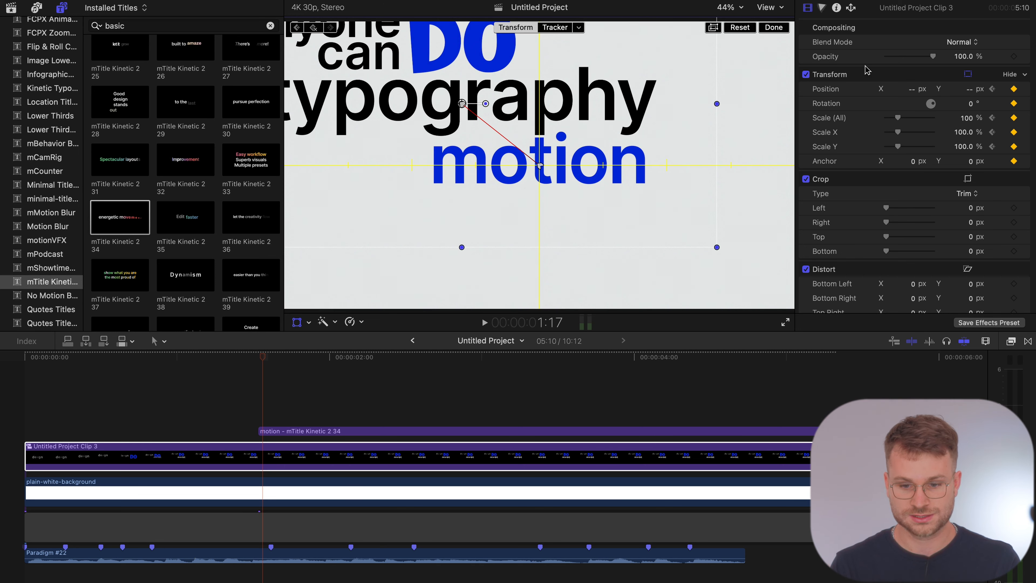
pyautogui.click(780, 29)
# Set the "motion" title's Content Scale to 207.
pyautogui.click(310, 431)
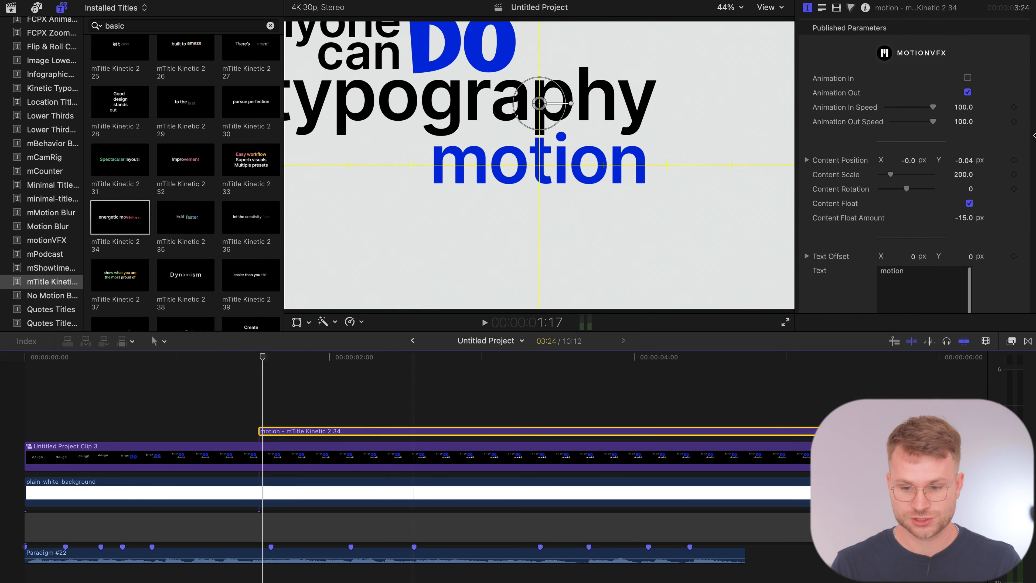
pyautogui.click(963, 174)
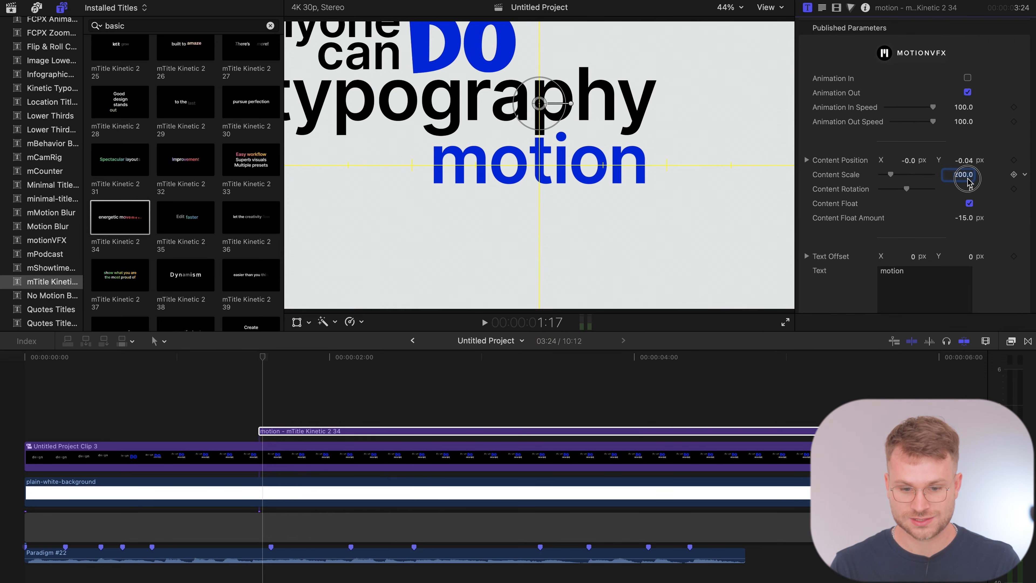
pyautogui.moveTo(964, 174); pyautogui.dragTo(964, 169)
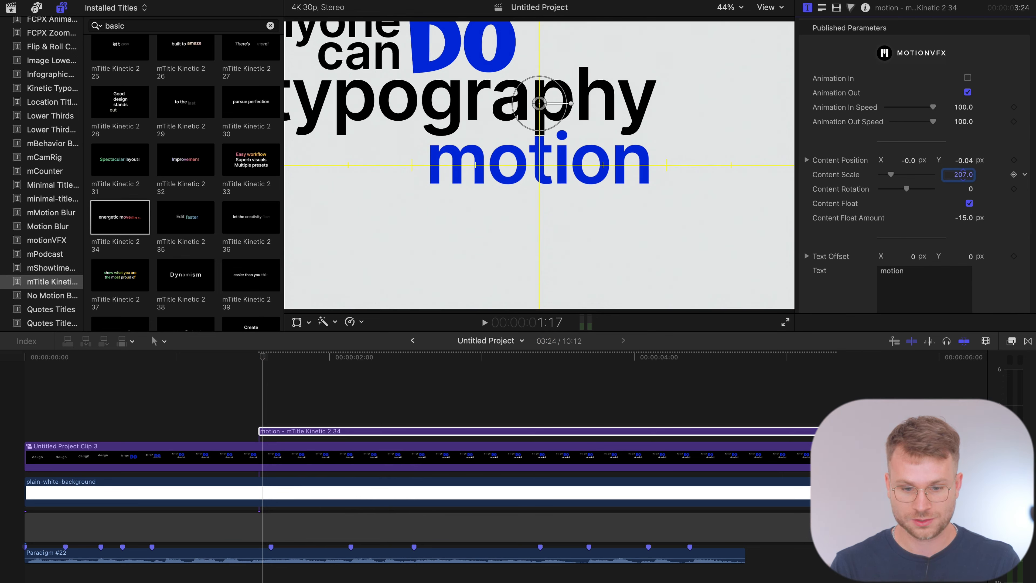
# At 1:17, scale the compound clip to 84% and reposition it to about X -491.1 px and Y 462.3 px.
pyautogui.click(268, 451)
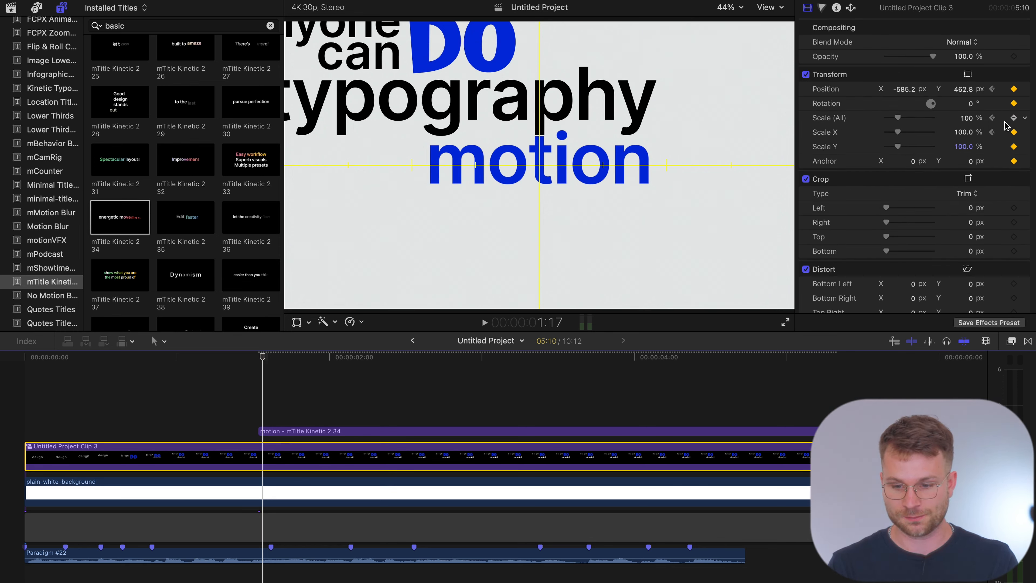
pyautogui.moveTo(968, 121); pyautogui.dragTo(969, 127)
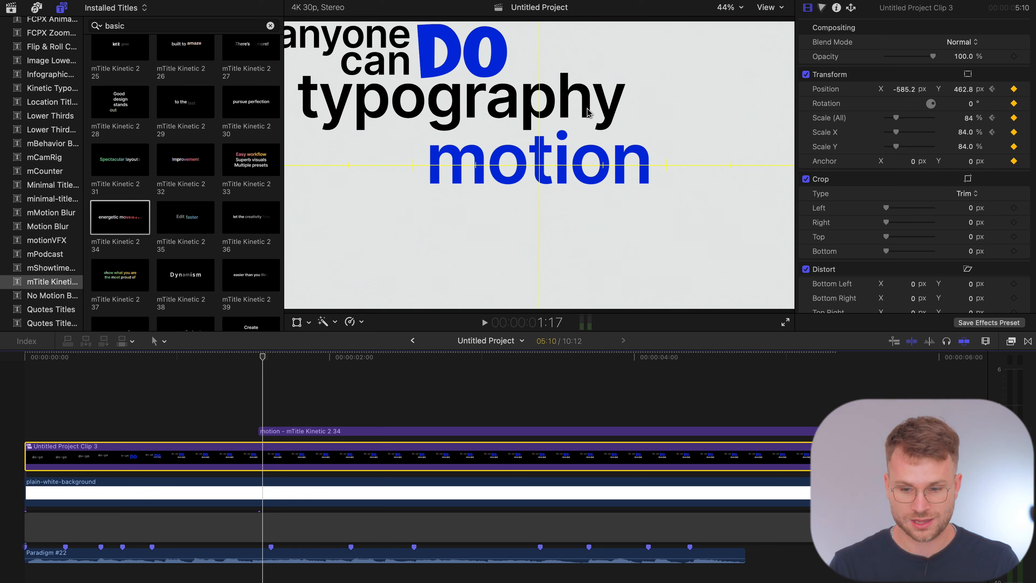
pyautogui.click(968, 75)
pyautogui.moveTo(626, 105); pyautogui.dragTo(639, 110)
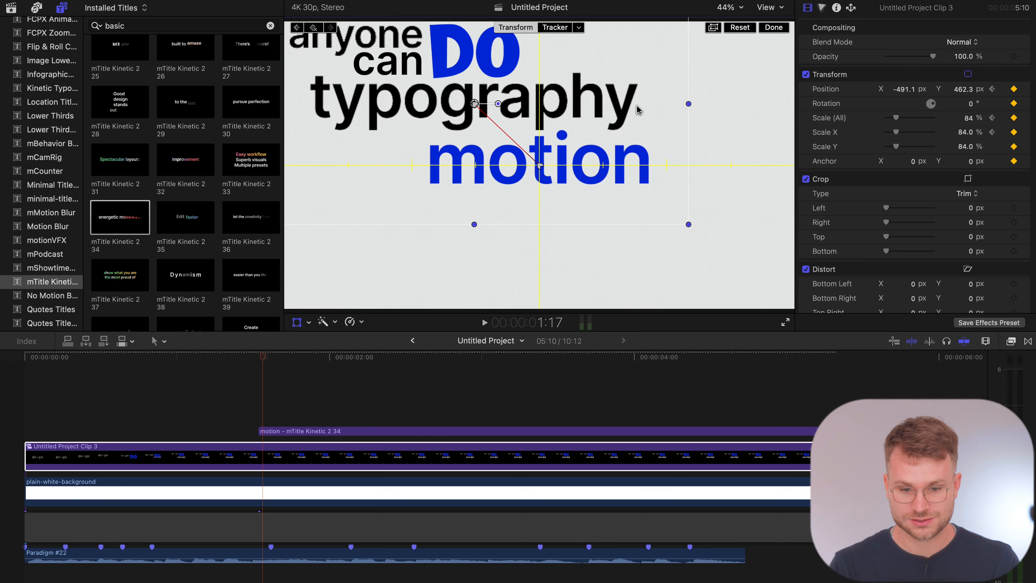
pyautogui.click(768, 30)
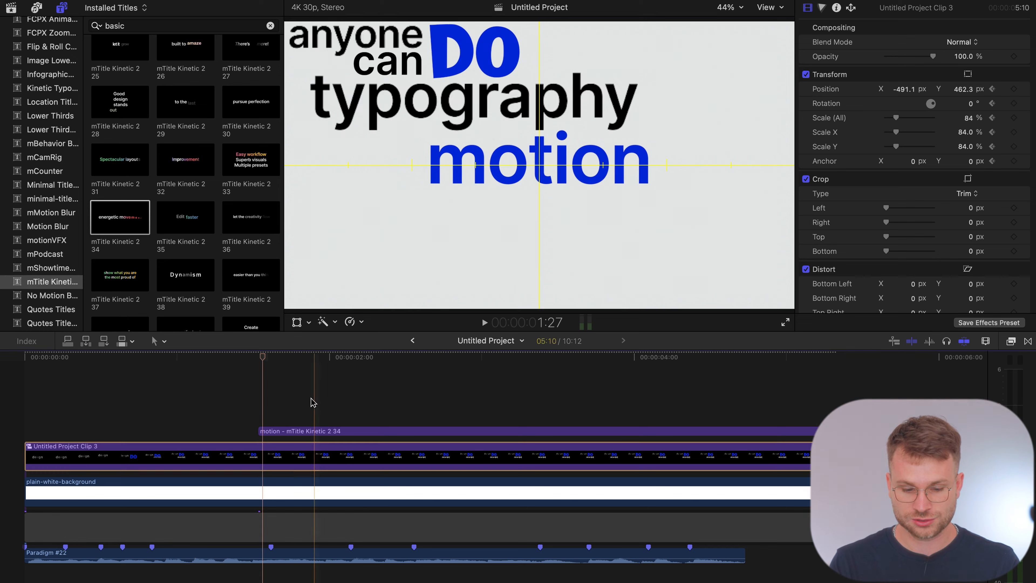
# Reduce the "motion" title's Content Scale slightly and play back its entrance.
pyautogui.click(294, 431)
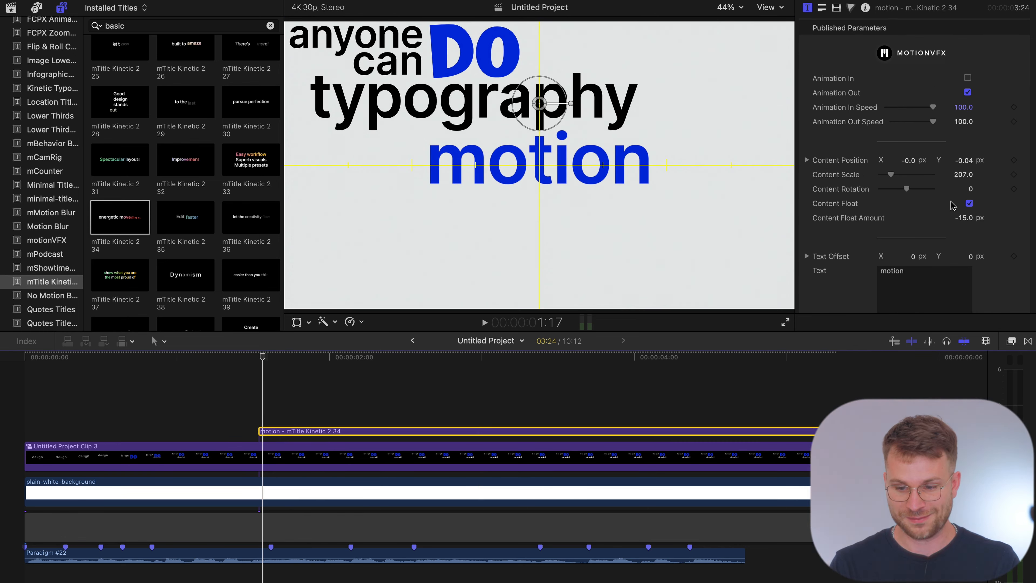
pyautogui.moveTo(963, 178); pyautogui.dragTo(964, 179)
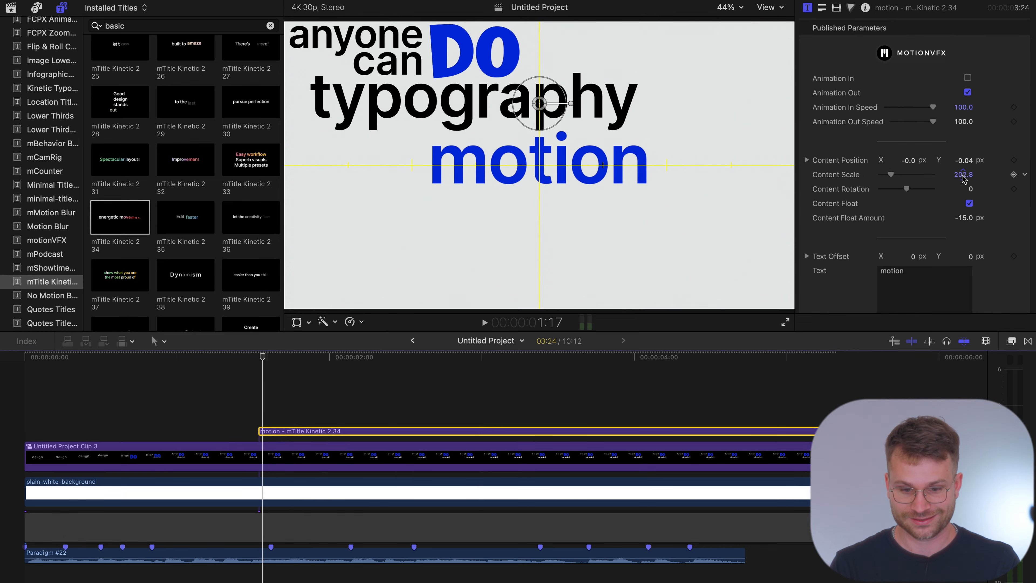
pyautogui.click(620, 176)
pyautogui.click(349, 418)
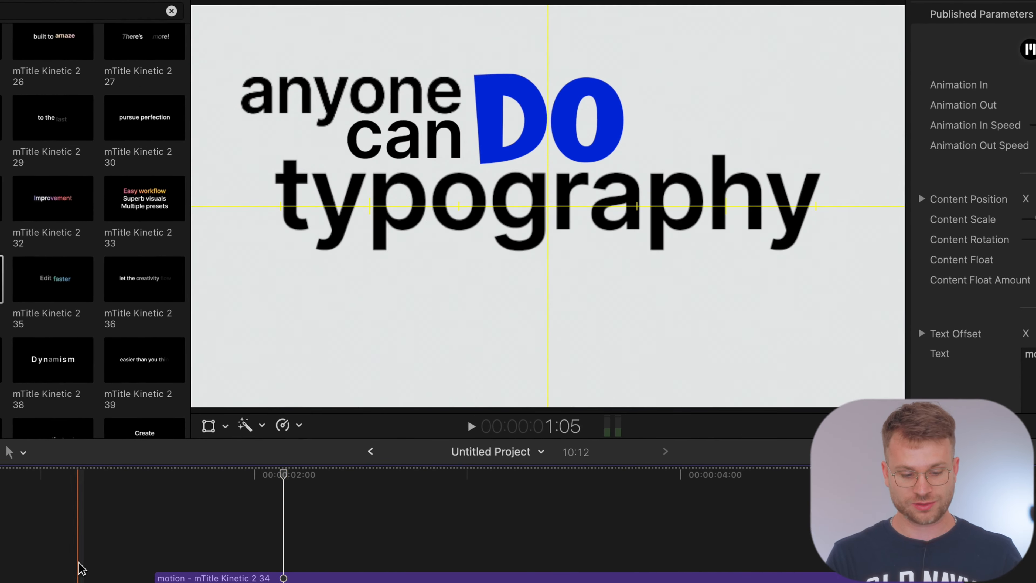
pyautogui.press('space')
pyautogui.press('space')
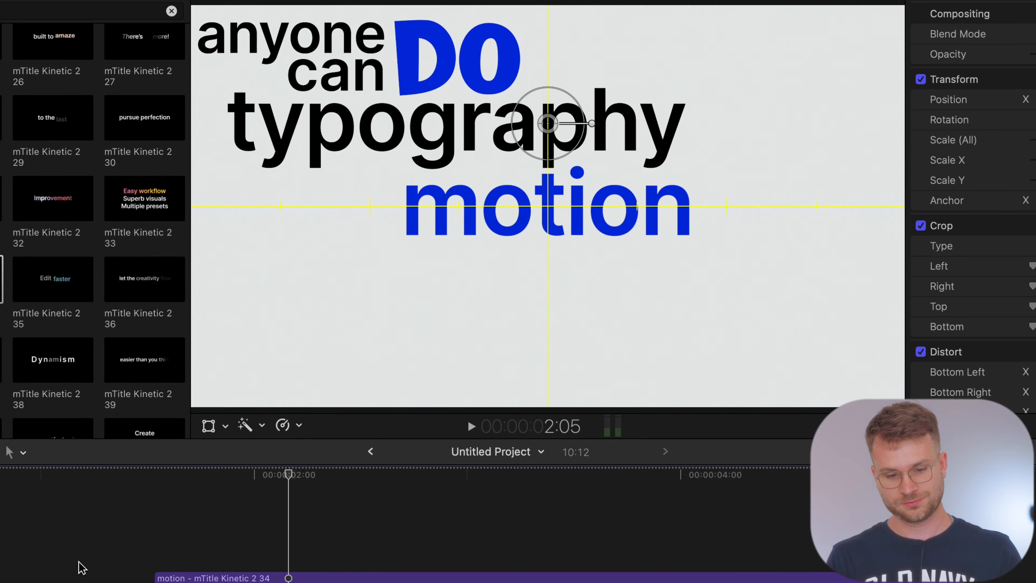
# Show the compound clip's video animation, move its second transform keyframe two frames later, and play back the timing.
pyautogui.click(269, 471)
pyautogui.hotkey('ctrl', 'v')
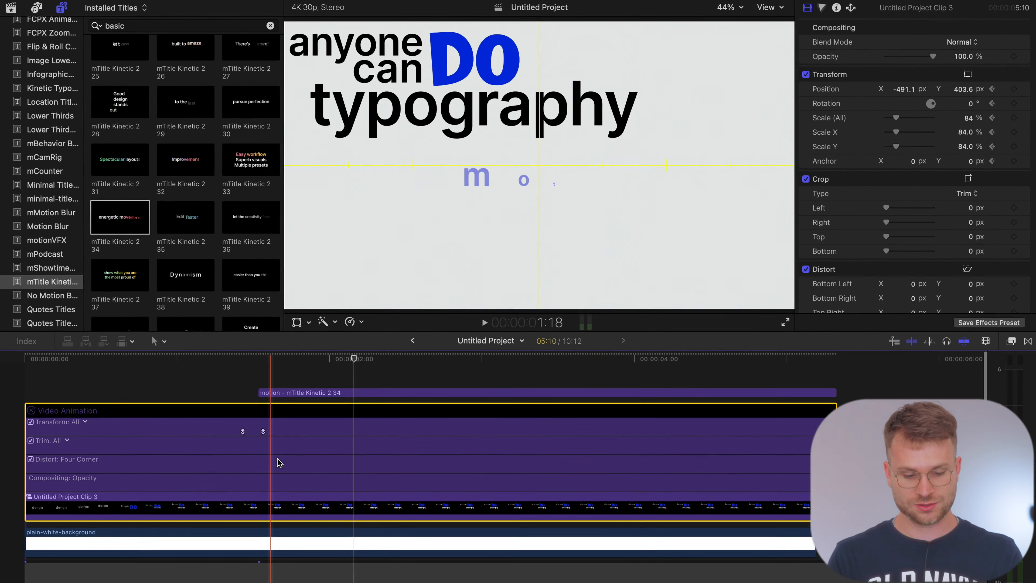
pyautogui.click(263, 431)
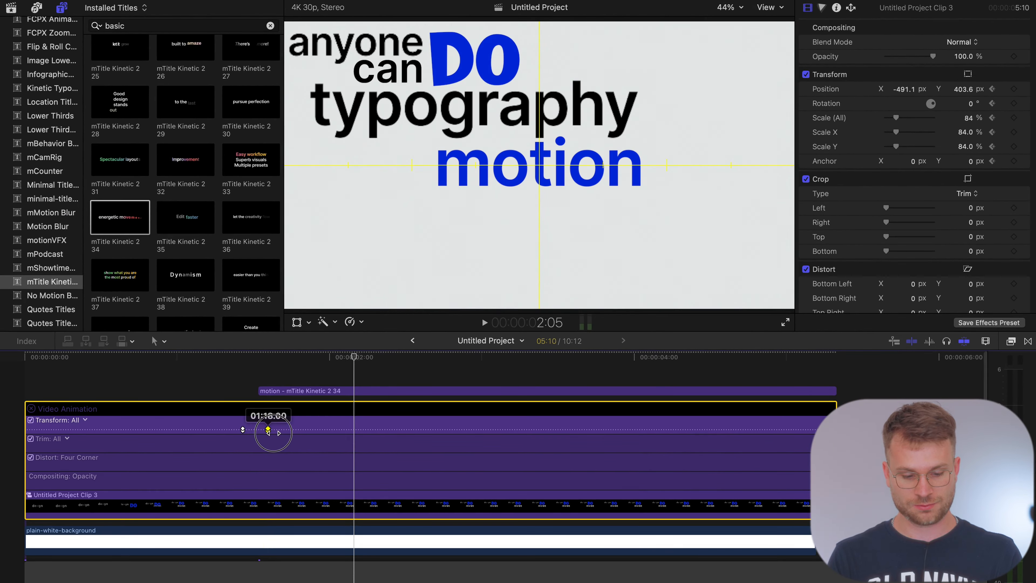
pyautogui.moveTo(273, 430); pyautogui.dragTo(272, 434)
pyautogui.click(228, 386)
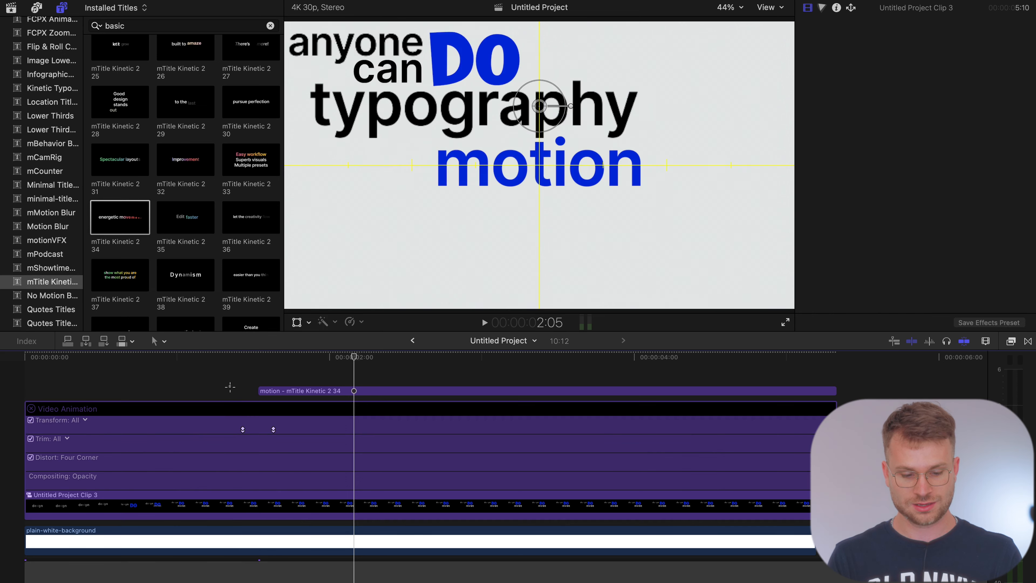
pyautogui.press('space')
pyautogui.press('space')
pyautogui.press('space')
pyautogui.press('space')
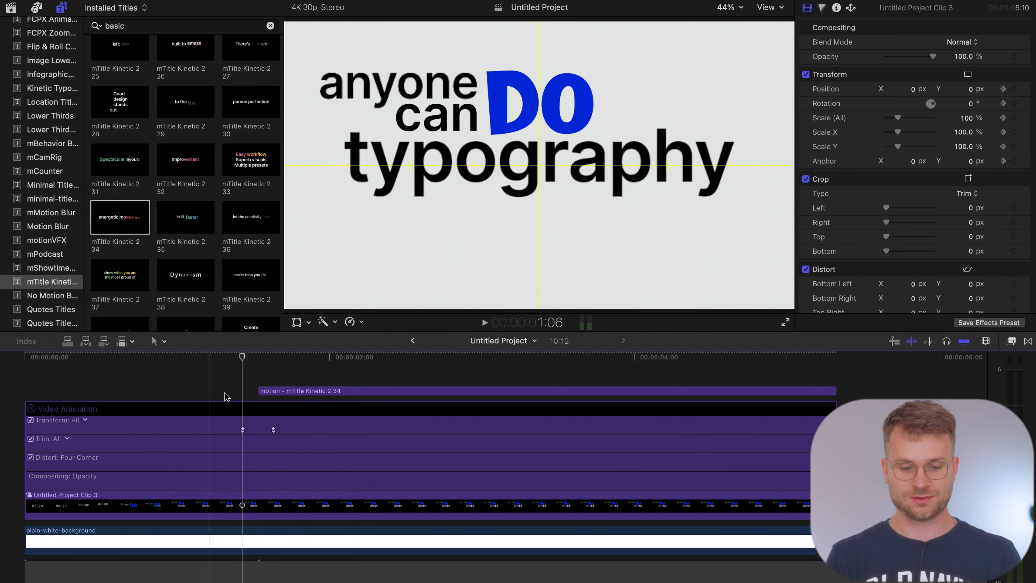
pyautogui.press('super+equal')
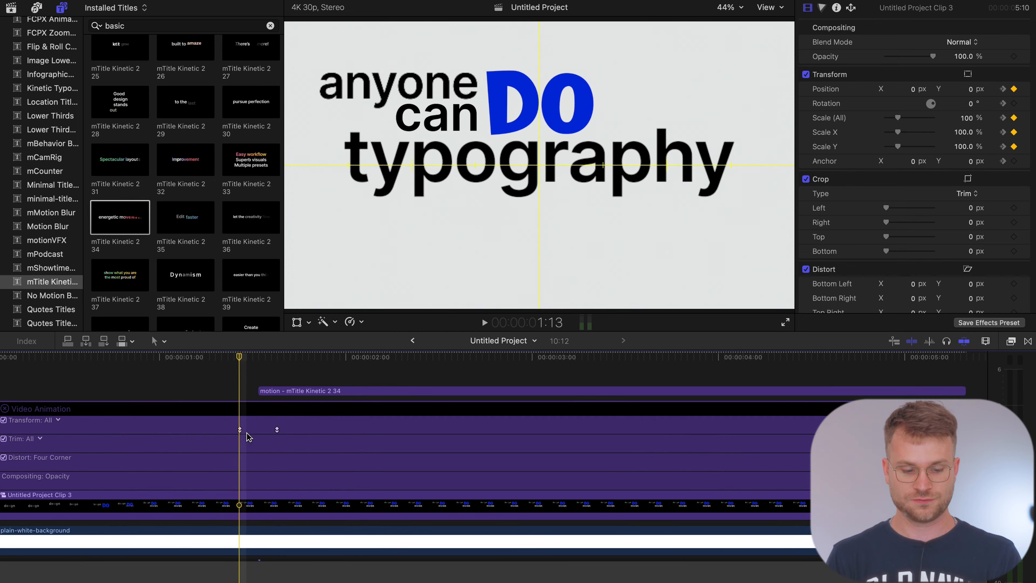
pyautogui.press('space')
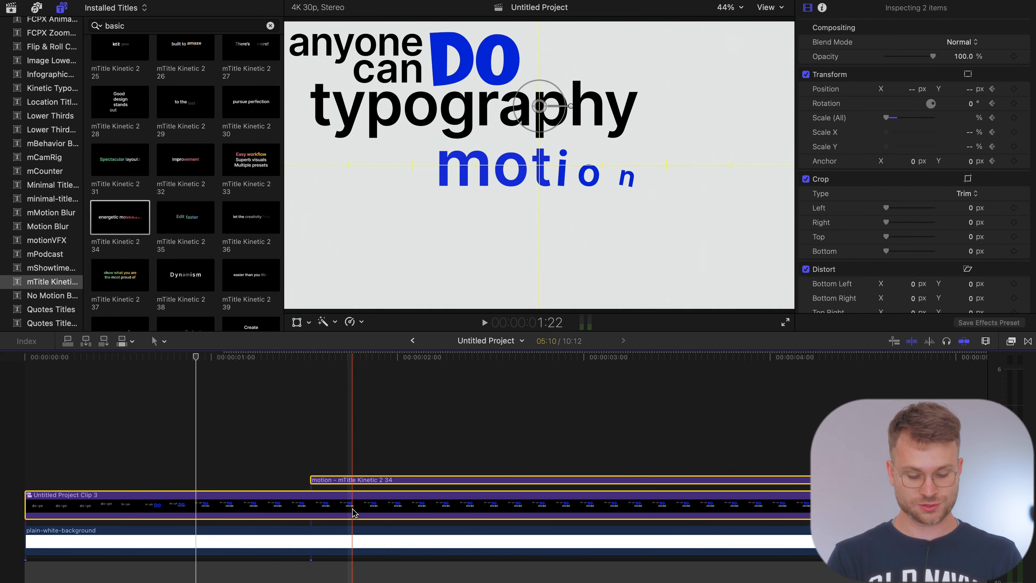
# Combine the "motion" title and the existing compound clip into a new compound clip in the "typography animation" event.
pyautogui.hotkey('alt', 'g')
pyautogui.press('Return')
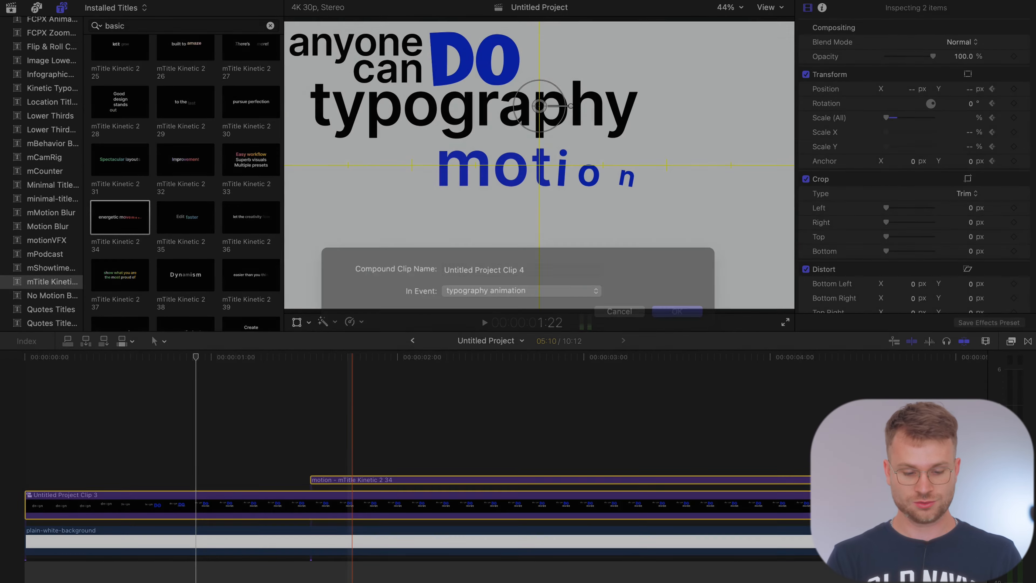
pyautogui.press('space')
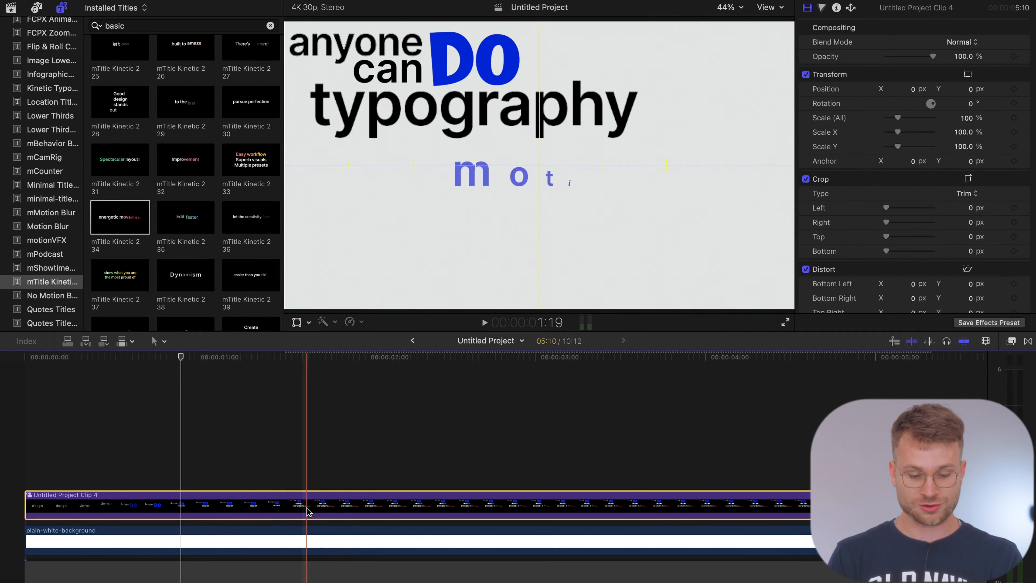
pyautogui.click(379, 445)
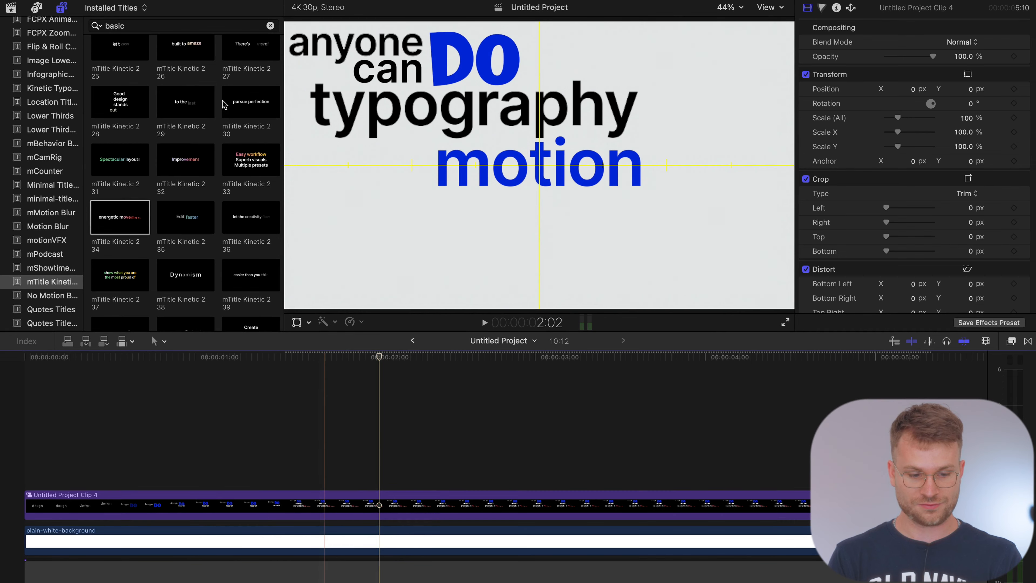
# Copy the "can" Basic Title from inside the nested compound clips and paste it into the main project at 2:02.
pyautogui.doubleClick(301, 505)
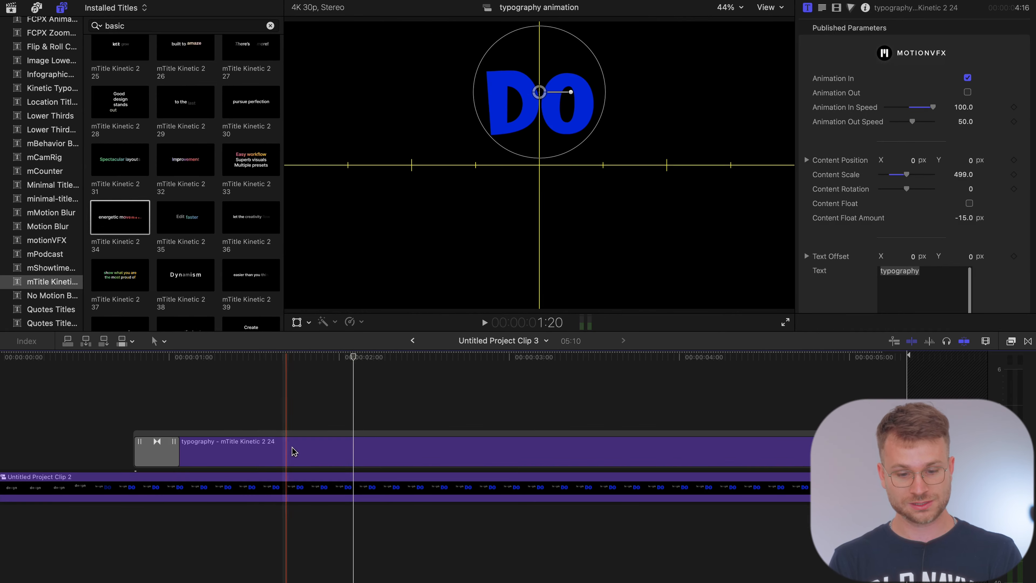
pyautogui.click(412, 340)
pyautogui.click(412, 341)
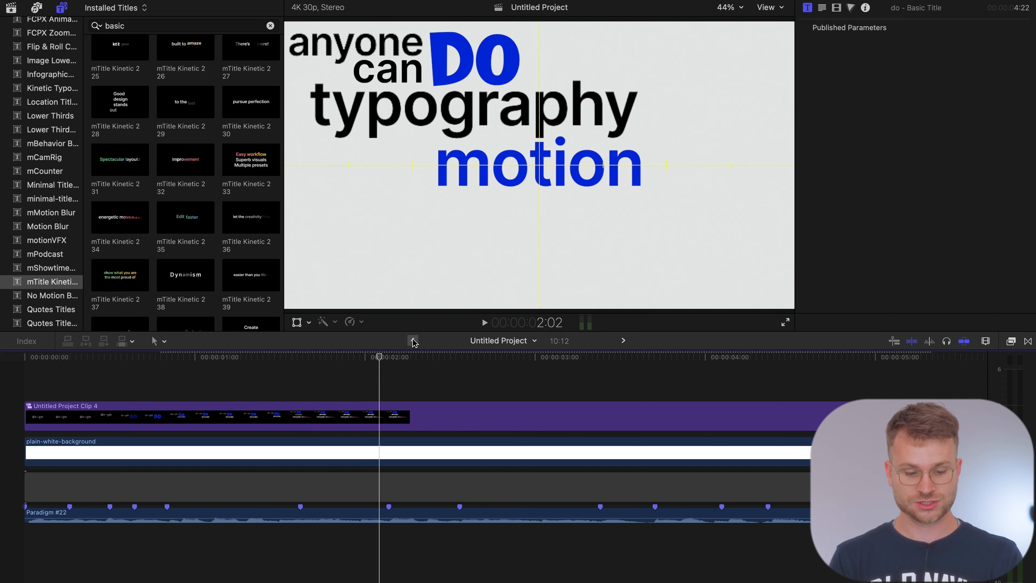
pyautogui.press('super+v')
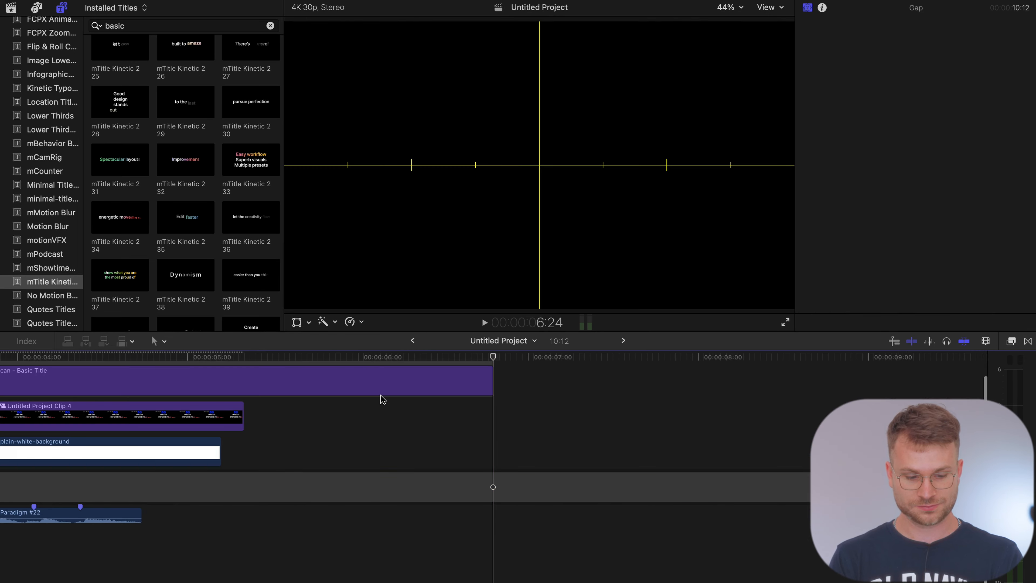
# Trim the end of the pasted "can" title to the compound clip's end and play back the section.
pyautogui.hscroll(-10, 381, 400)
pyautogui.press('super+minus')
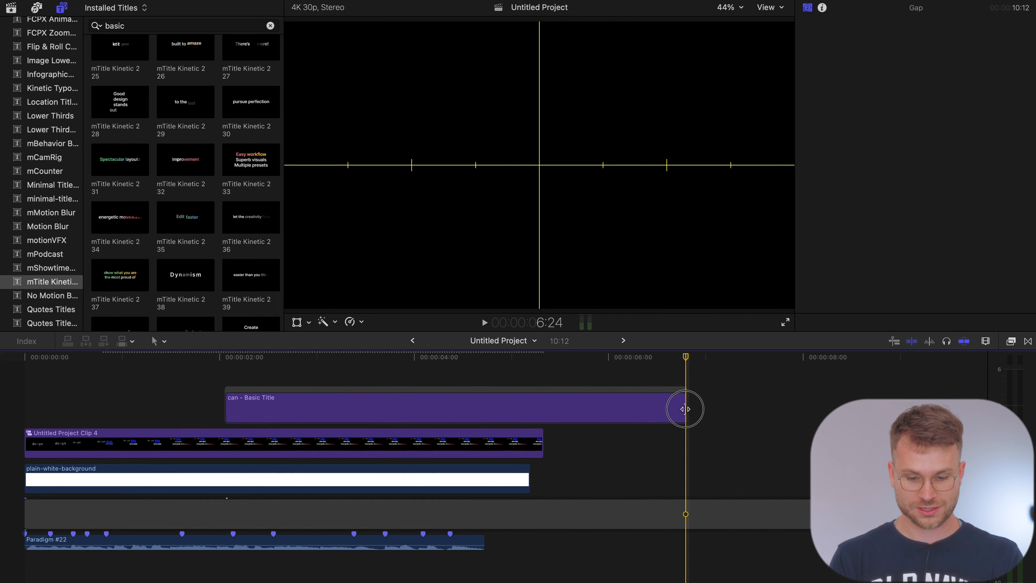
pyautogui.moveTo(685, 408); pyautogui.dragTo(544, 409)
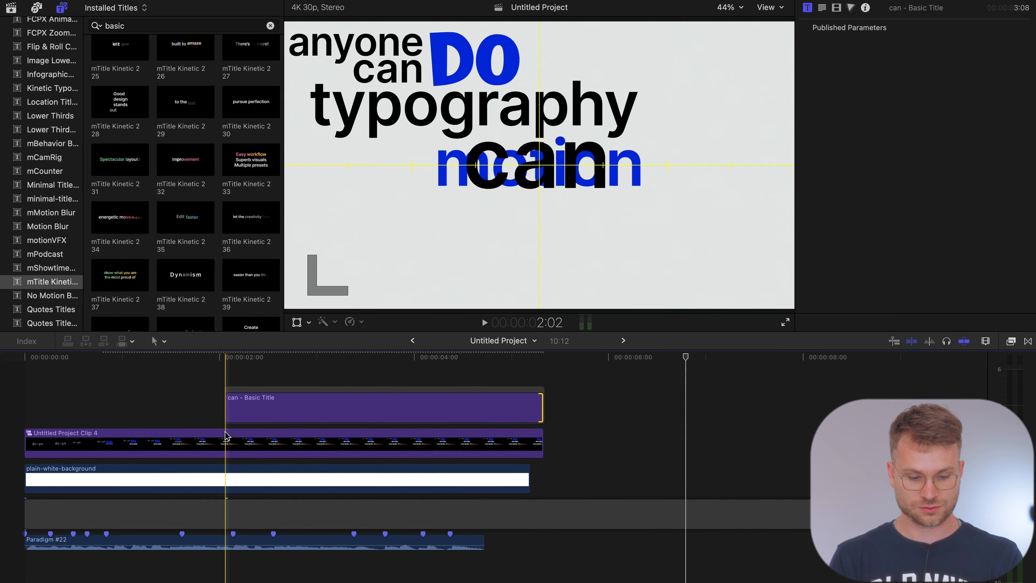
pyautogui.press('space')
pyautogui.press('super+equal')
pyautogui.press('super+equal')
pyautogui.press('super+equal')
pyautogui.press('space')
pyautogui.press('super+minus')
pyautogui.hscroll(-8, 372, 459)
pyautogui.press('super+minus')
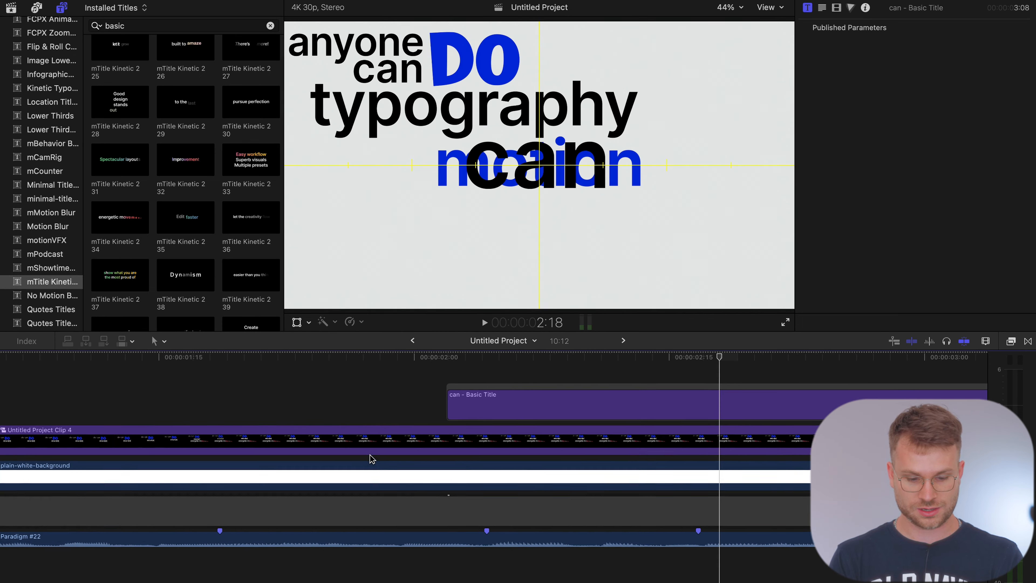
# Change the pasted title's text to "graphics" and position the word at the centre of the frame.
pyautogui.hscroll(1, 372, 460)
pyautogui.click(439, 397)
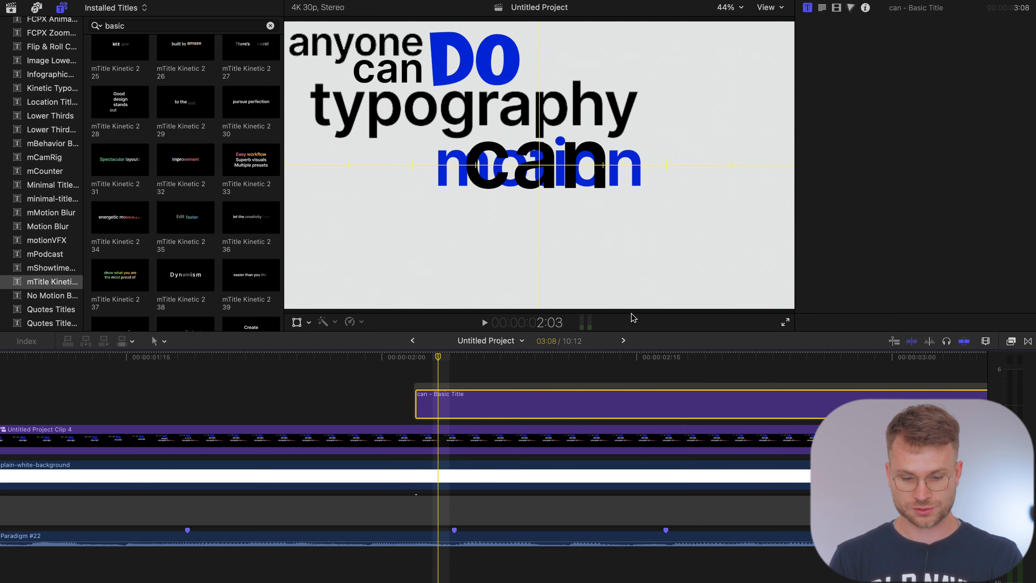
pyautogui.click(822, 8)
pyautogui.doubleClick(808, 63)
pyautogui.write('graphics')
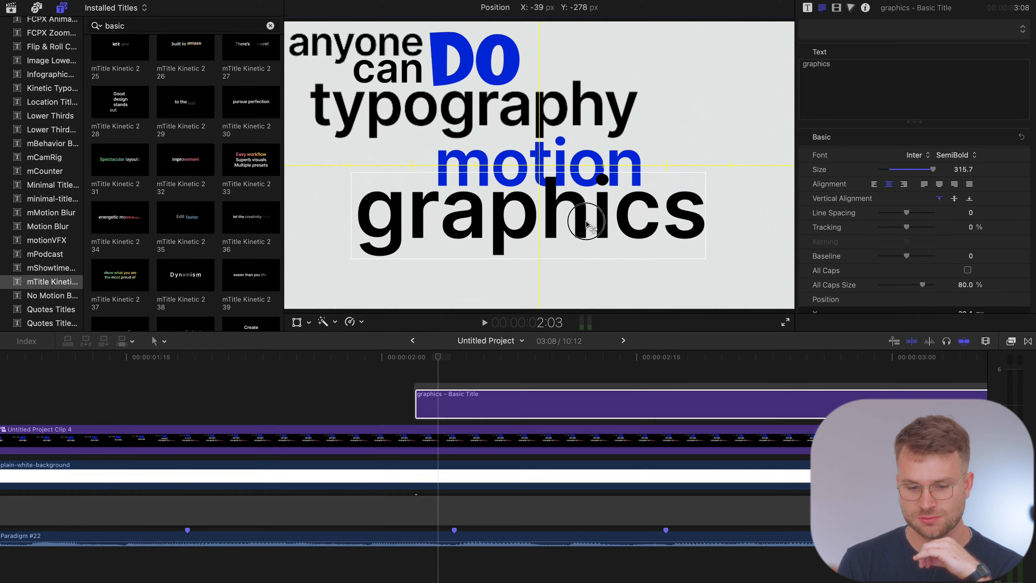
pyautogui.moveTo(584, 222); pyautogui.dragTo(529, 236)
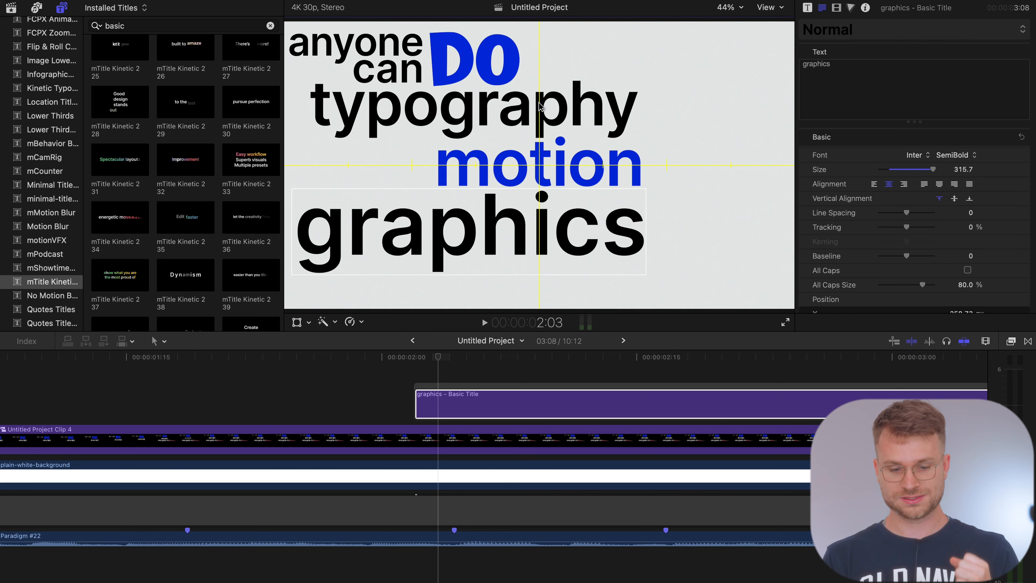
pyautogui.moveTo(540, 210); pyautogui.dragTo(610, 180)
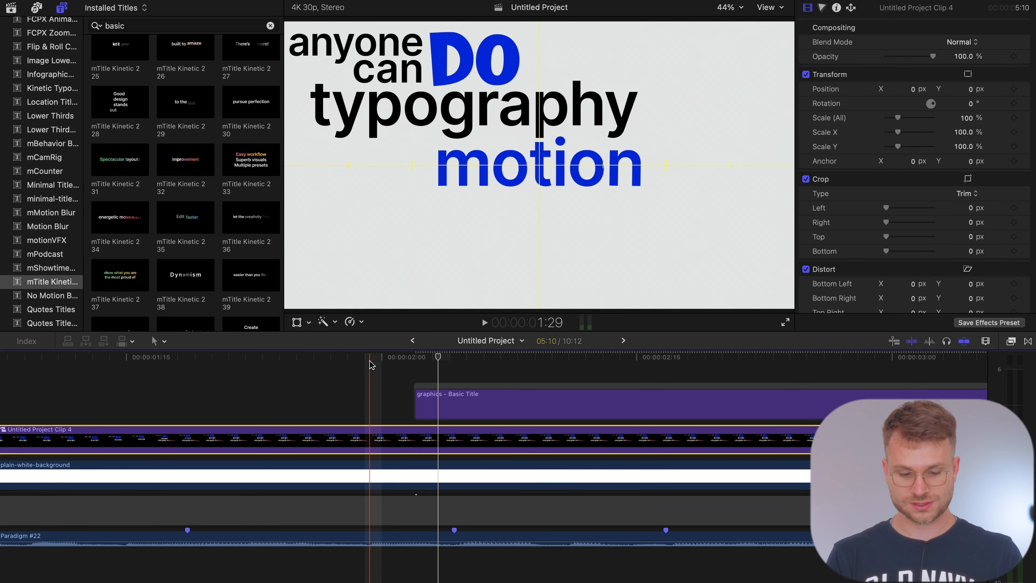
# Keyframe the compound clip's transform at 1:29 and, at 2:03, scale it to 79% and shift it up and right, above "graphics".
pyautogui.click(1023, 118)
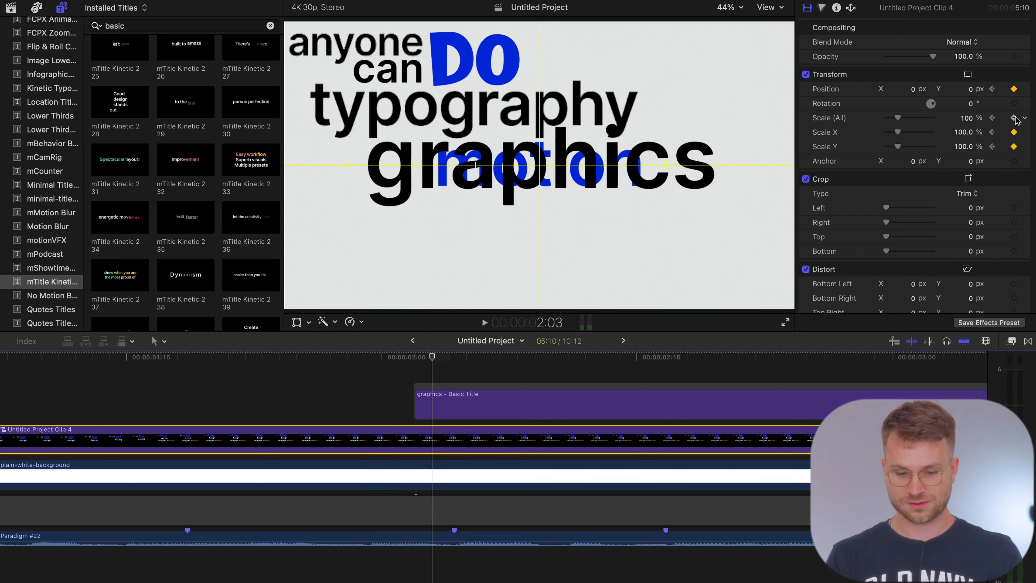
pyautogui.click(968, 76)
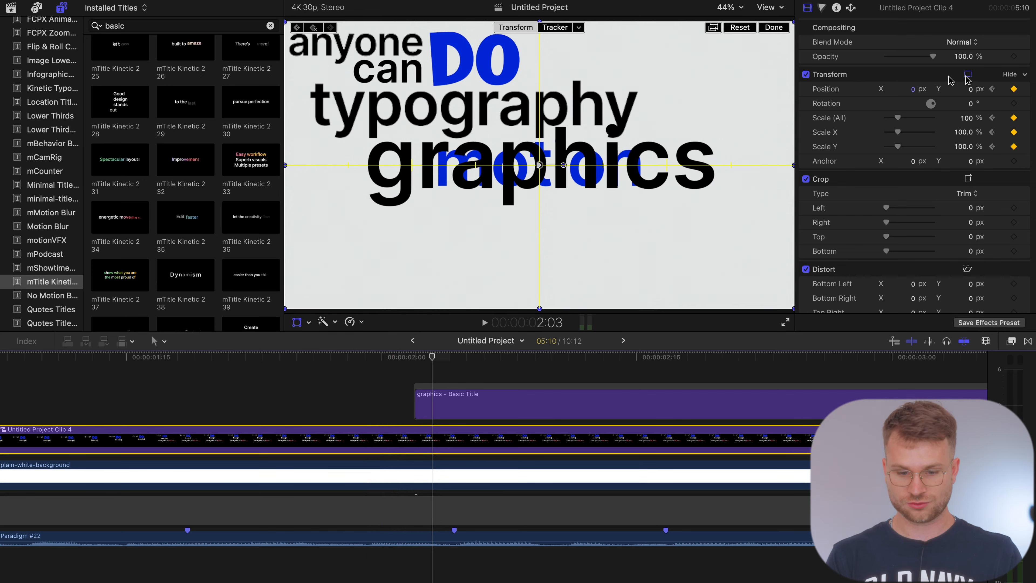
pyautogui.moveTo(516, 110); pyautogui.dragTo(562, 51)
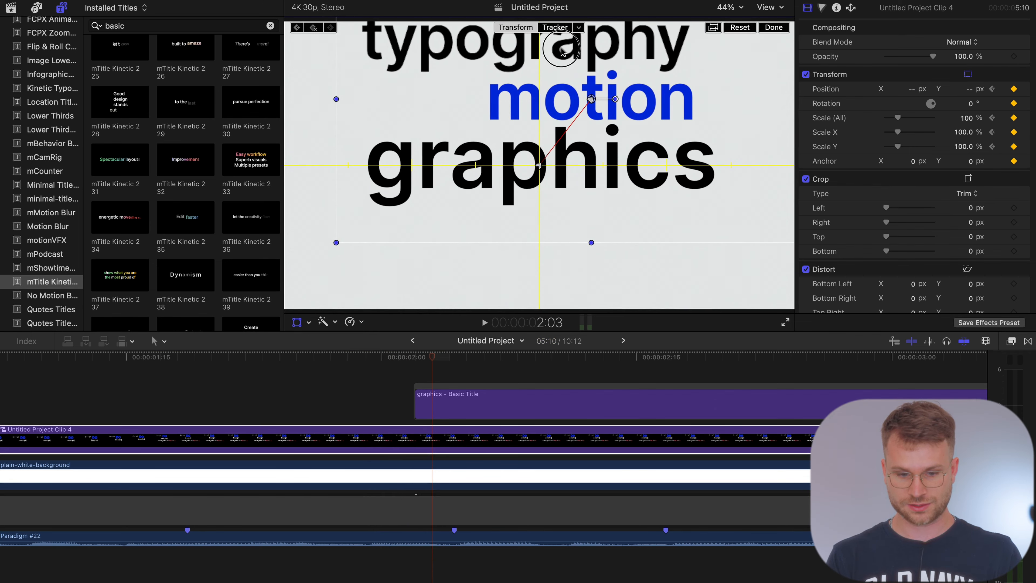
pyautogui.moveTo(966, 121)
pyautogui.mouseDown()
pyautogui.moveTo(951, 121)
pyautogui.moveTo(966, 121)
pyautogui.mouseUp()
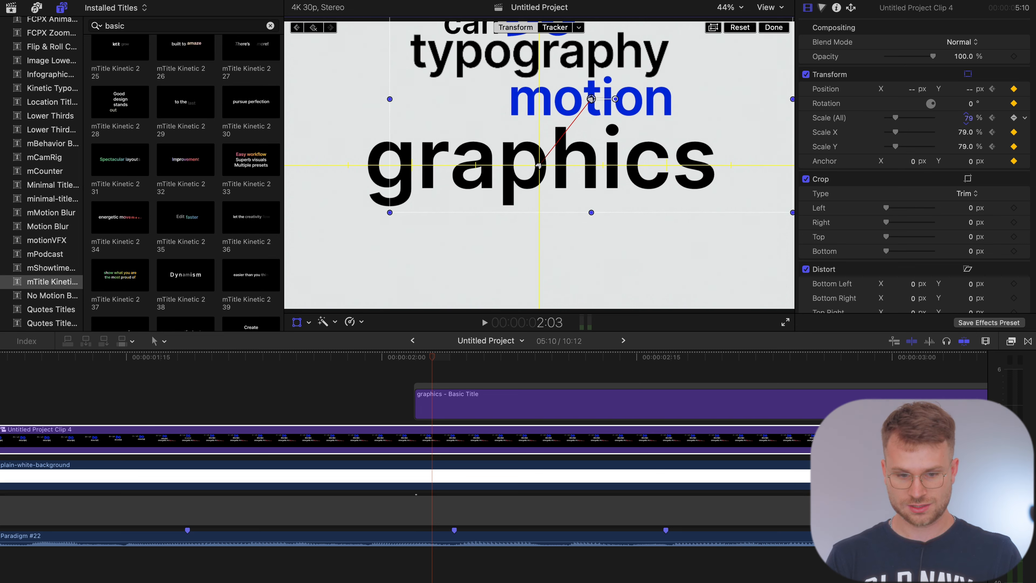
pyautogui.moveTo(710, 106); pyautogui.dragTo(716, 110)
# Reduce the "graphics" title's size and set the compound clip's position at 2:03 to X 428.8 px, Y 390.5 px.
pyautogui.click(440, 403)
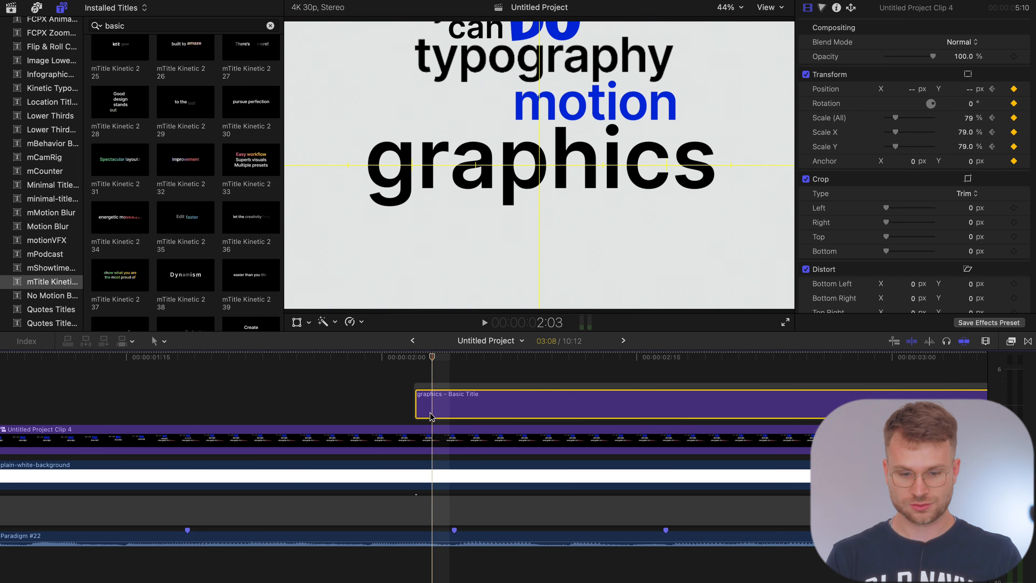
pyautogui.moveTo(970, 170)
pyautogui.mouseDown()
pyautogui.moveTo(952, 170)
pyautogui.moveTo(965, 173)
pyautogui.mouseUp()
pyautogui.click(530, 440)
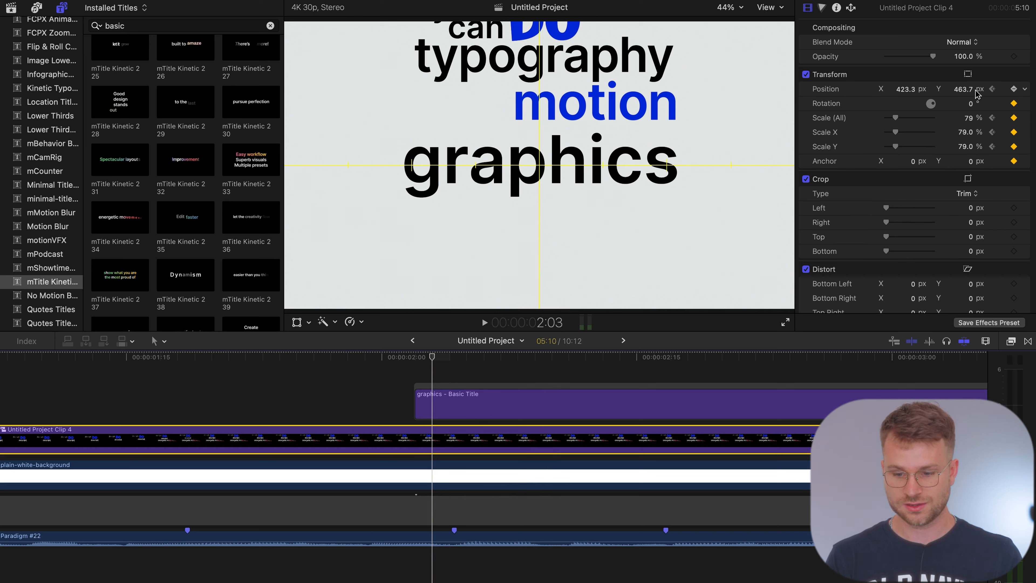
pyautogui.moveTo(909, 93); pyautogui.dragTo(963, 93)
pyautogui.moveTo(905, 94); pyautogui.dragTo(905, 92)
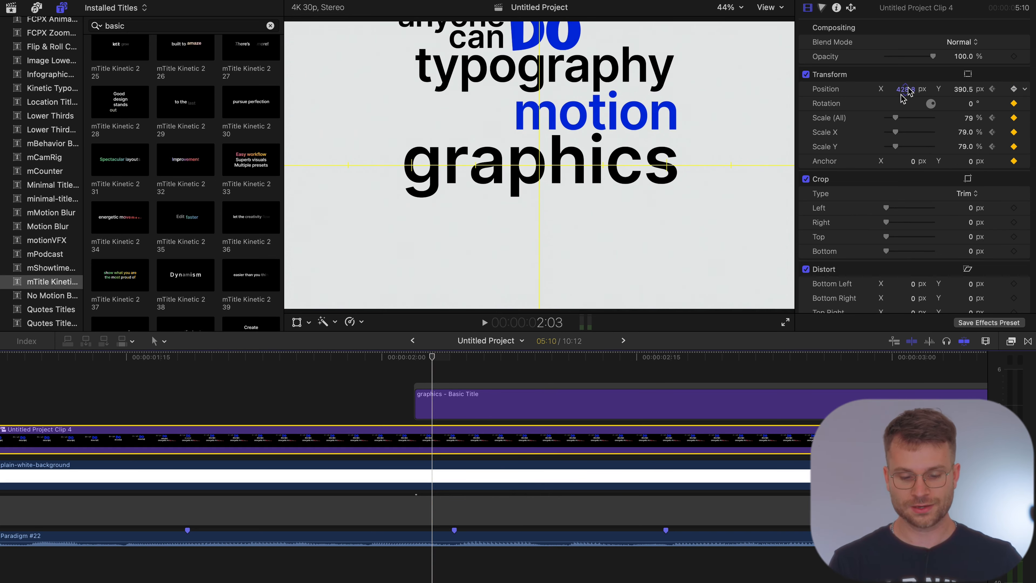
# Step frame by frame through the compound clip's move around 2:00 to check it against the start of "graphics".
pyautogui.click(367, 357)
pyautogui.press('Right')
pyautogui.press('Left')
pyautogui.press('Left')
pyautogui.press('Left')
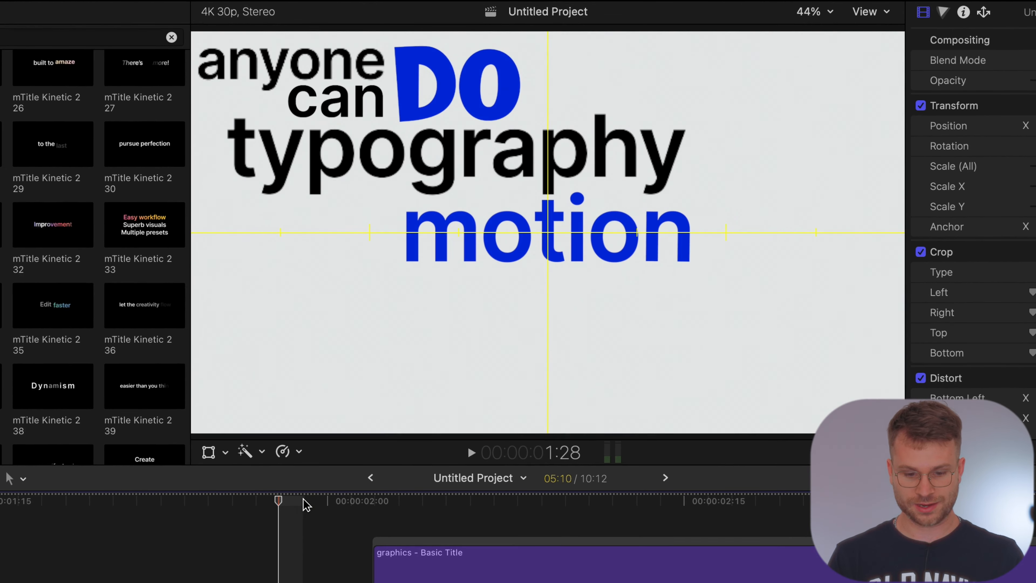
pyautogui.press('Right')
pyautogui.press('Right')
pyautogui.press('Right')
pyautogui.press('Right')
pyautogui.press('Right')
pyautogui.press('Right')
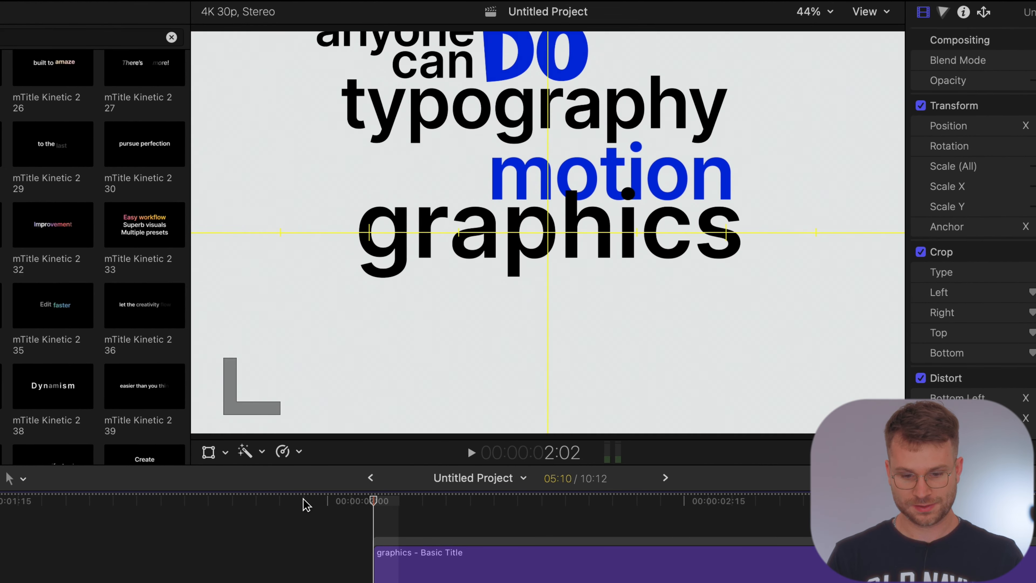
pyautogui.press('Left')
pyautogui.press('Left')
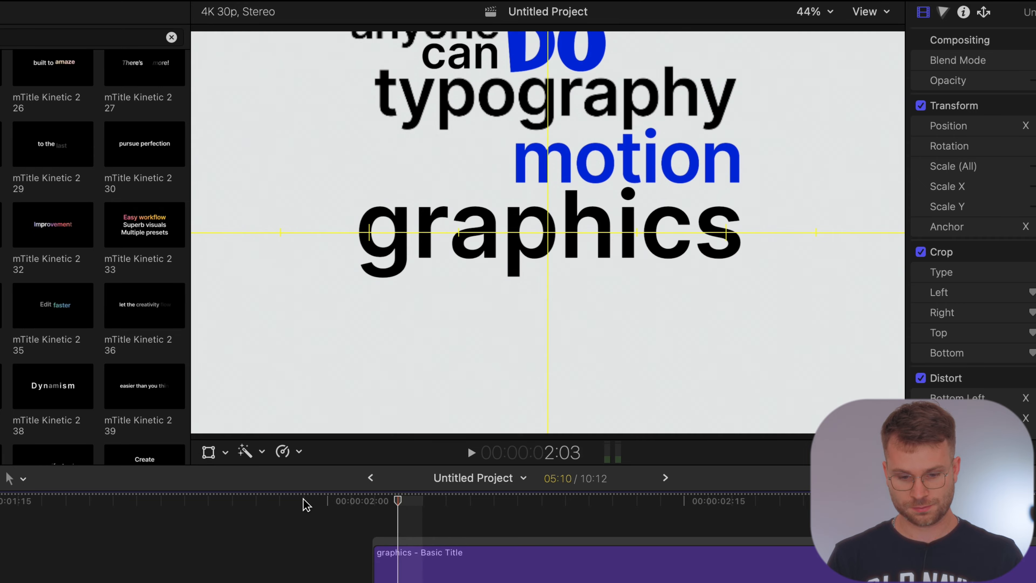
pyautogui.press('Right')
pyautogui.press('Right')
pyautogui.press('Left')
pyautogui.press('Left')
pyautogui.press('Left')
pyautogui.press('Left')
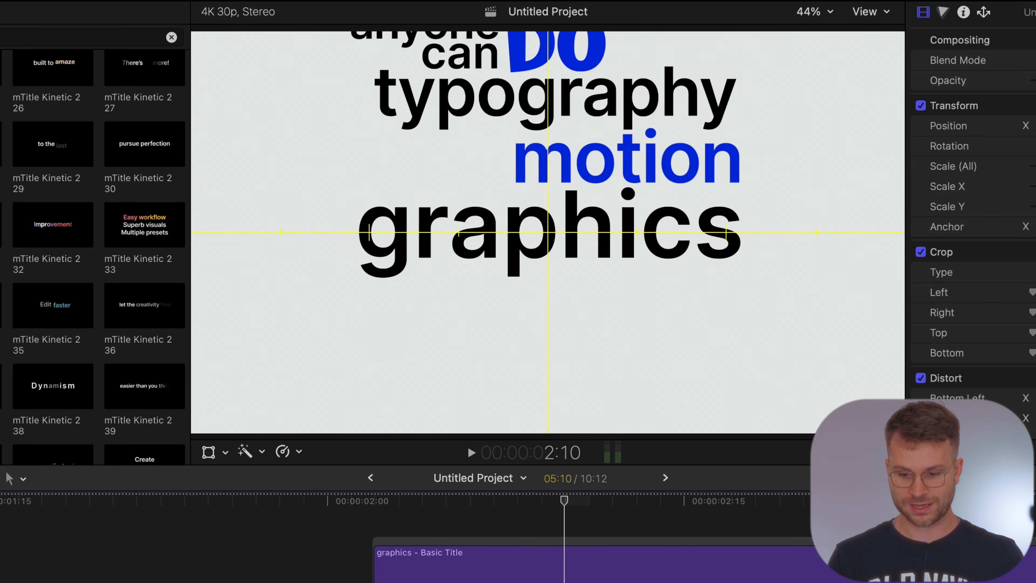
# Add a Cross Dissolve to the start of the "graphics" title and shorten it to about six frames.
pyautogui.click(1011, 343)
pyautogui.click(1027, 343)
pyautogui.click(620, 400)
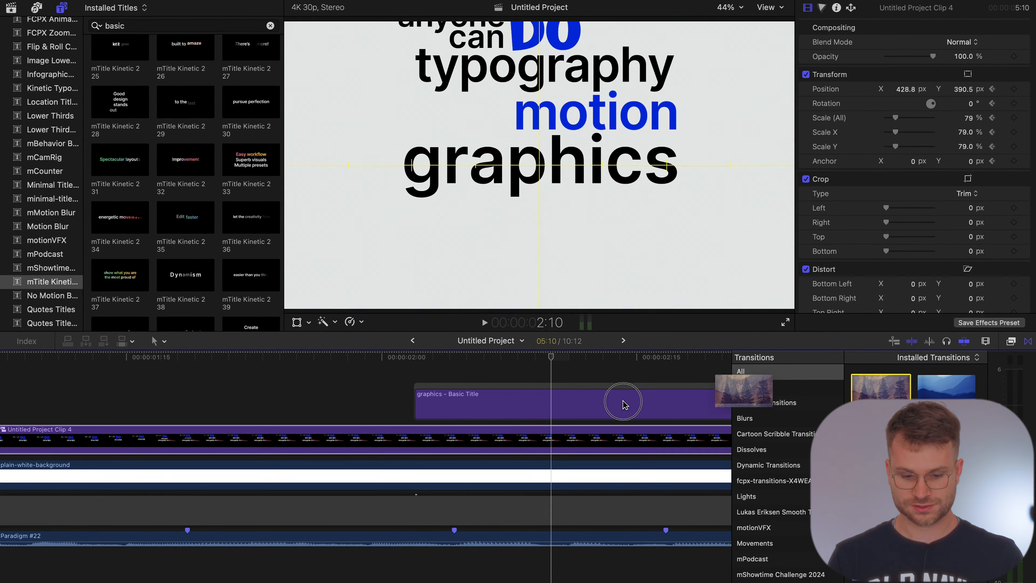
pyautogui.press('super+t')
pyautogui.hotkey('shift', 'z')
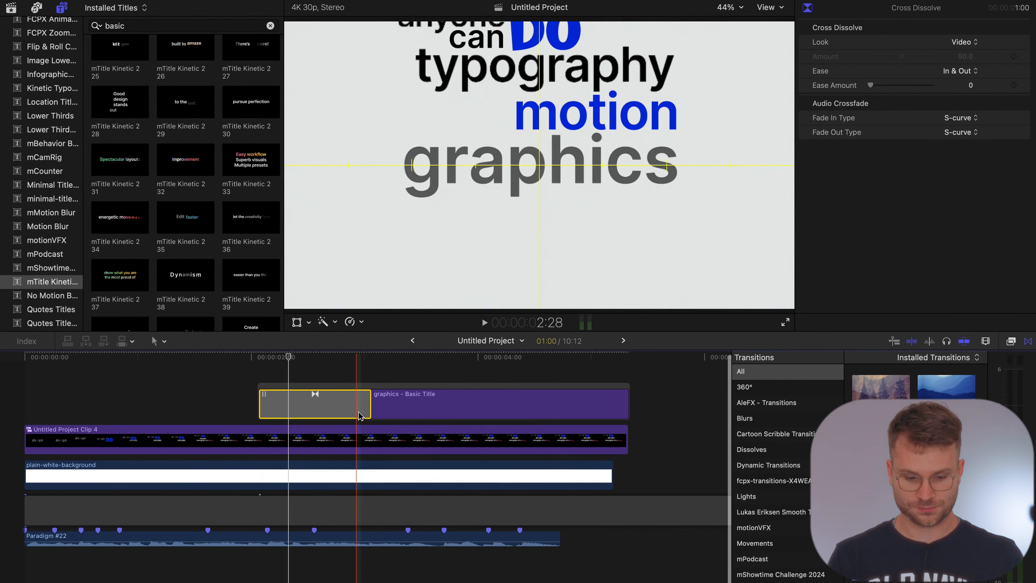
pyautogui.moveTo(371, 408); pyautogui.dragTo(286, 408)
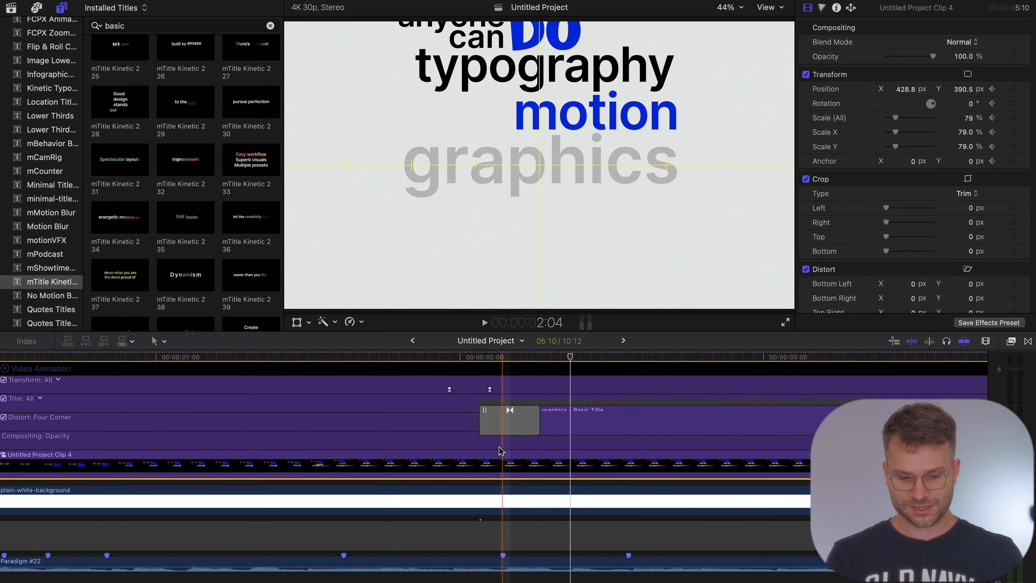
# Show the compound clip's video animation, move its second transform keyframe to 2:06, and play back the timing.
pyautogui.hotkey('ctrl', 'v')
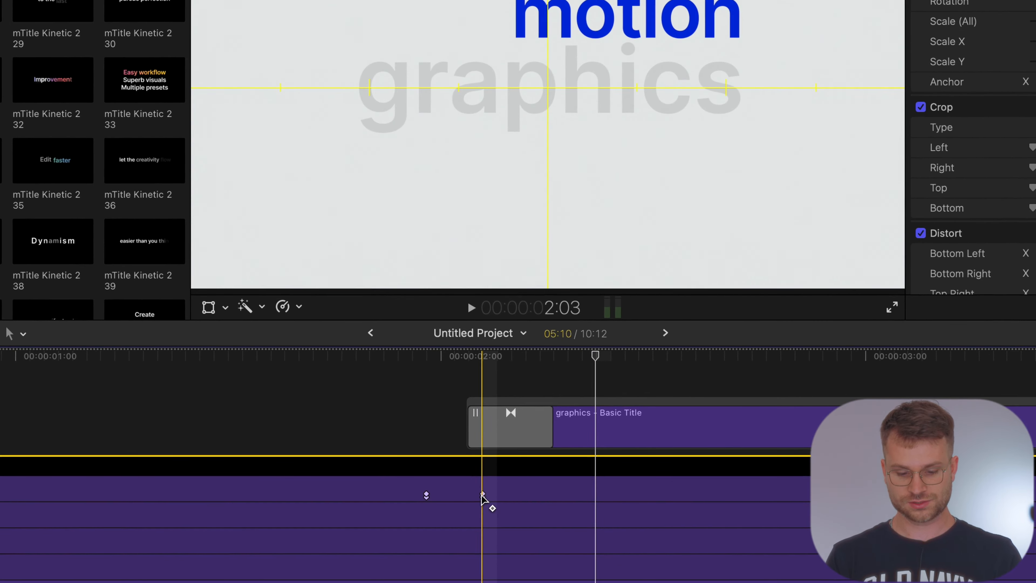
pyautogui.click(483, 494)
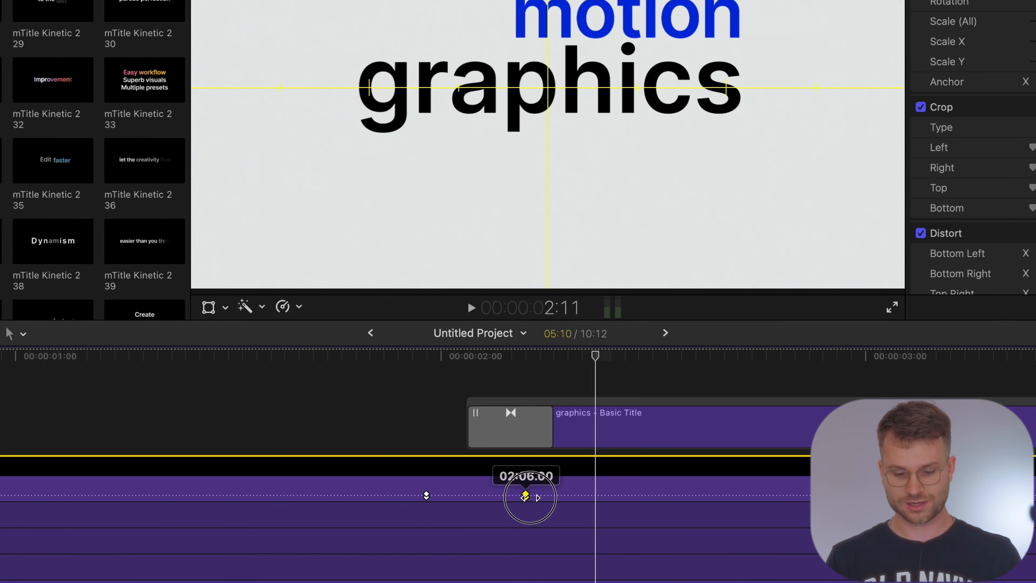
pyautogui.press('space')
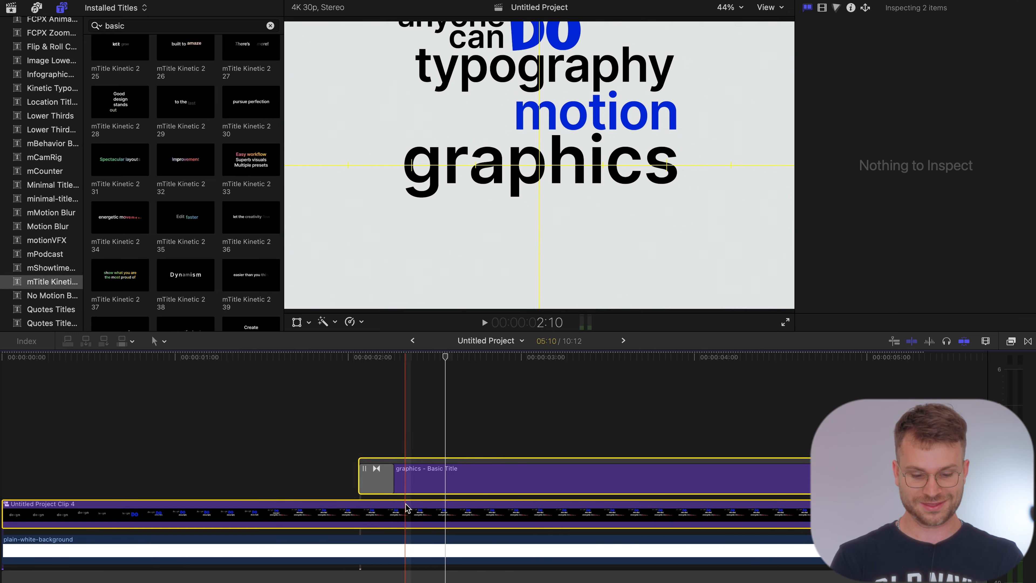
# Combine the "graphics" title and the existing compound clip into a new compound clip.
pyautogui.hotkey('alt', 'g')
pyautogui.press('Return')
pyautogui.click(450, 475)
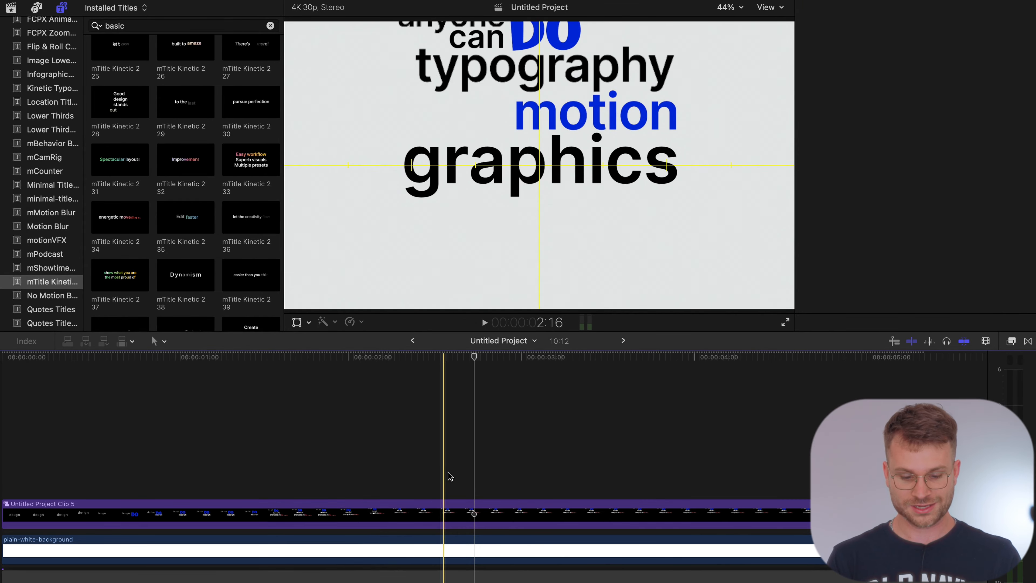
# Place the mTitle Kinetic 2 01 title above the new compound clip with its start at 2:16.
pyautogui.press('super+4')
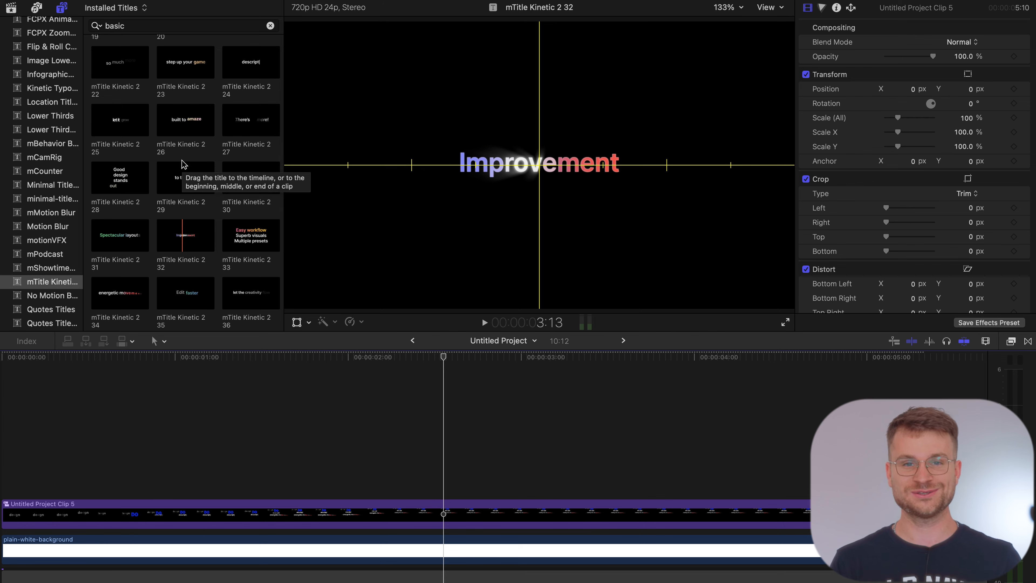
pyautogui.scroll(6, 182, 163)
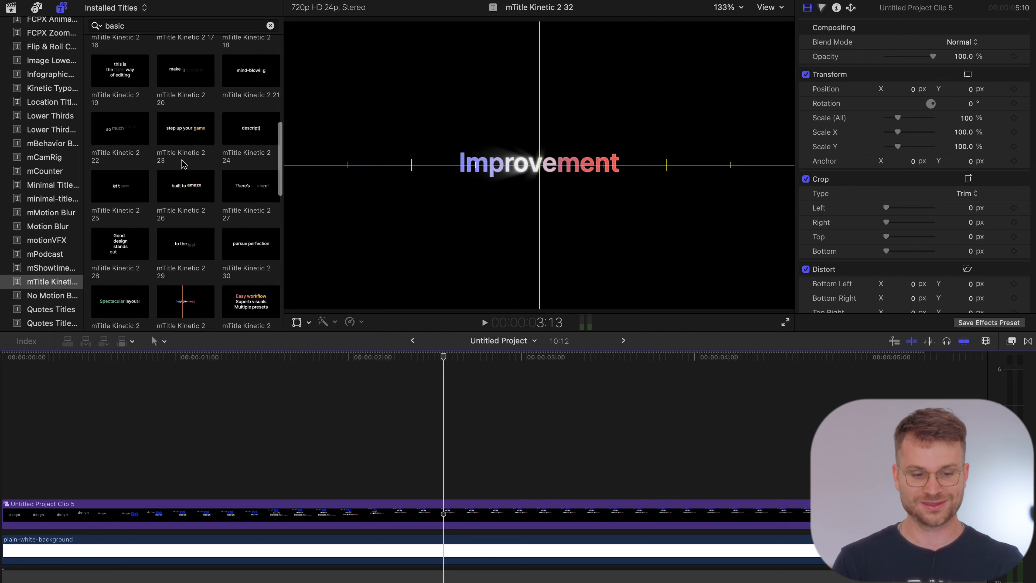
pyautogui.scroll(2, 182, 163)
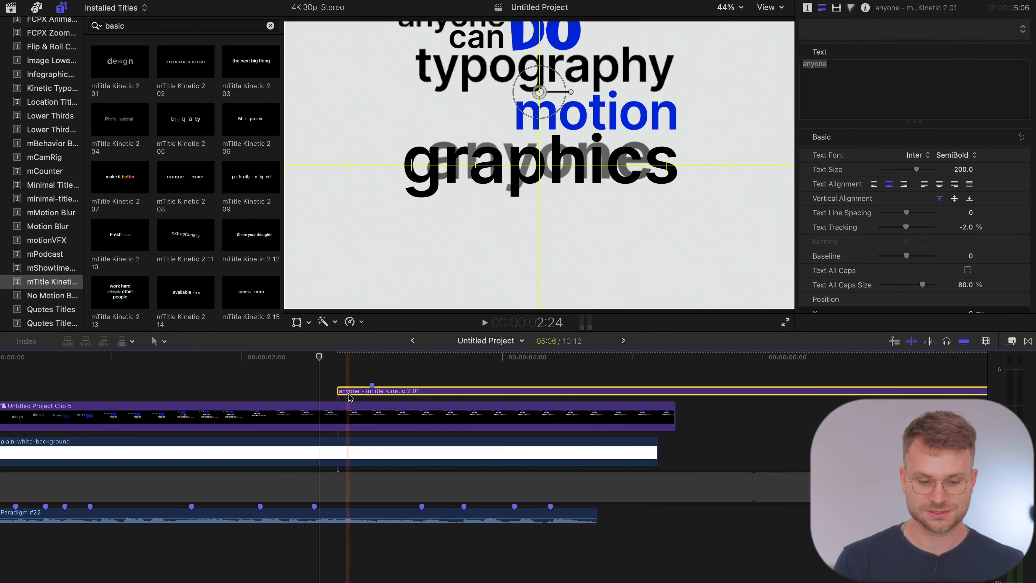
pyautogui.moveTo(349, 395); pyautogui.dragTo(321, 393)
pyautogui.press('super+equal')
pyautogui.press('super+equal')
# Change the text of the new mTitle Kinetic 2 01 title to "animations".
pyautogui.click(322, 393)
pyautogui.click(869, 74)
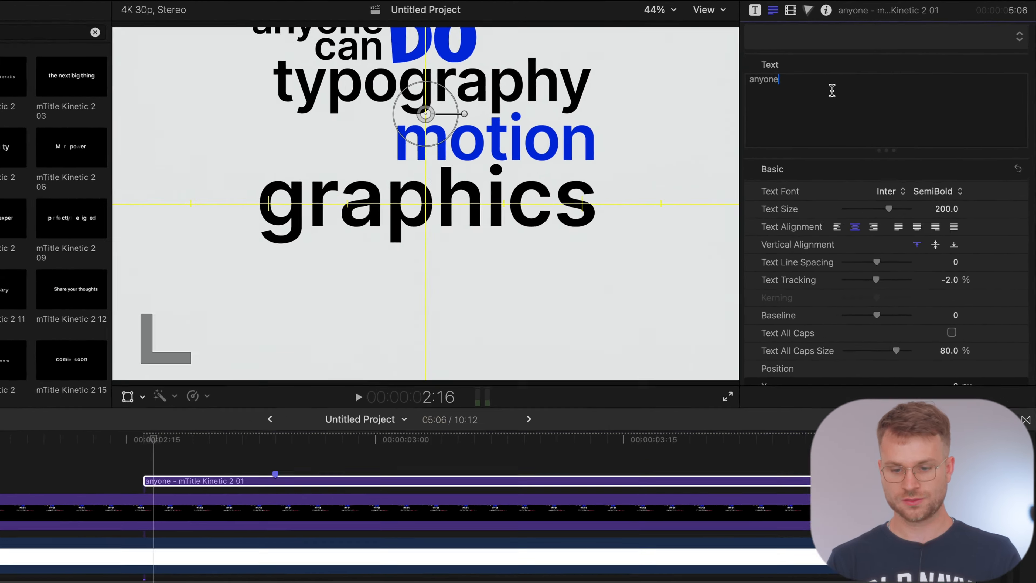
pyautogui.press('BackSpace')
pyautogui.press('BackSpace')
pyautogui.press('BackSpace')
pyautogui.press('BackSpace')
pyautogui.write('imations')
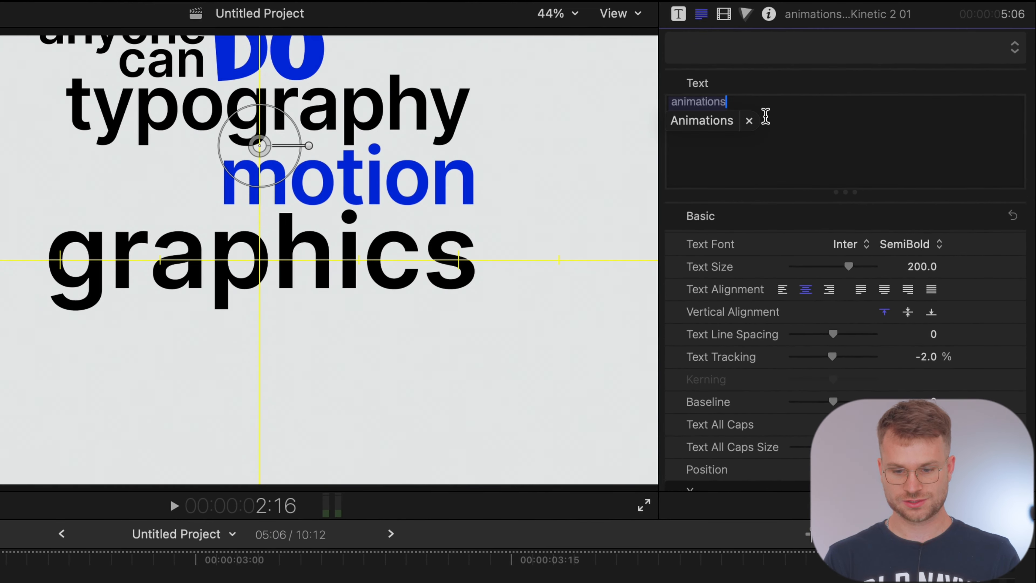
# Turn off Animation In for the "animations" title, reduce its Content Scale to about 144.7, and nudge its position.
pyautogui.click(678, 14)
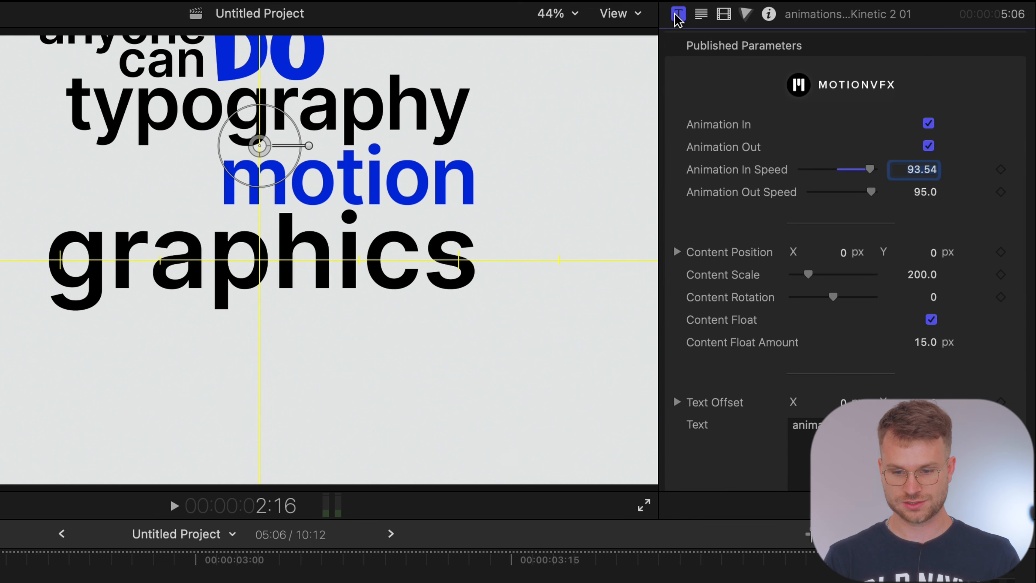
pyautogui.click(929, 124)
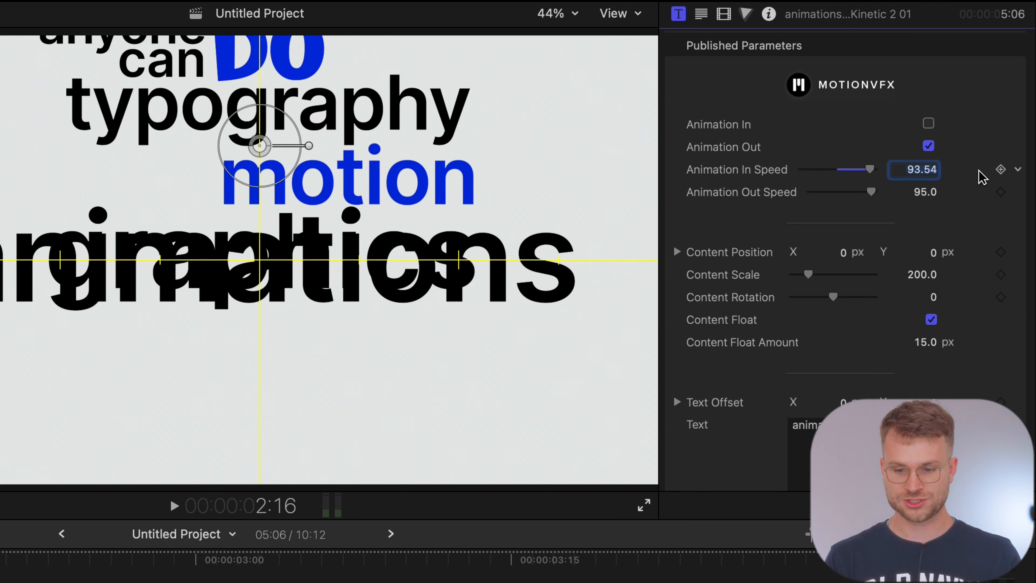
pyautogui.moveTo(921, 274); pyautogui.dragTo(922, 281)
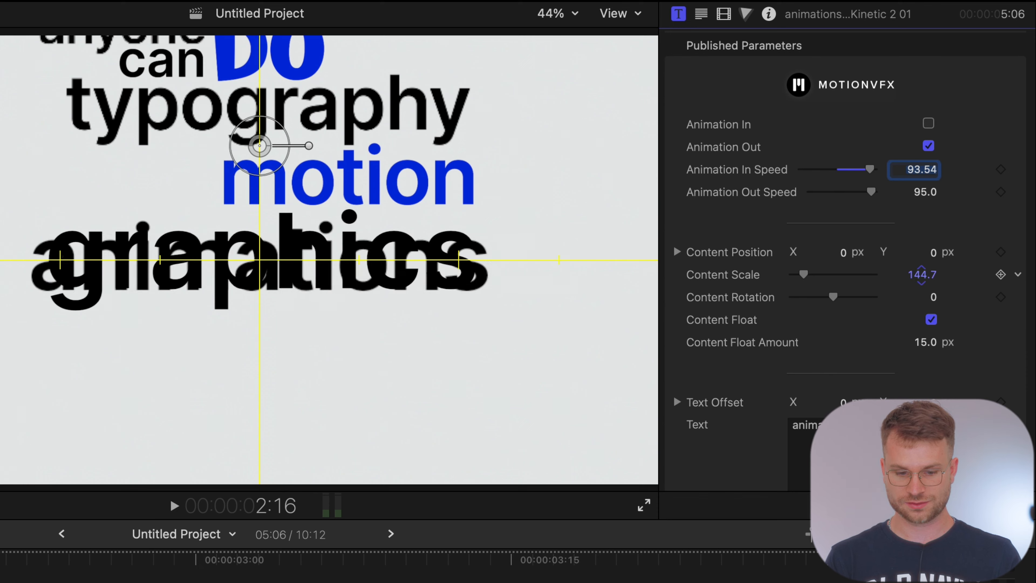
pyautogui.moveTo(264, 270); pyautogui.dragTo(266, 268)
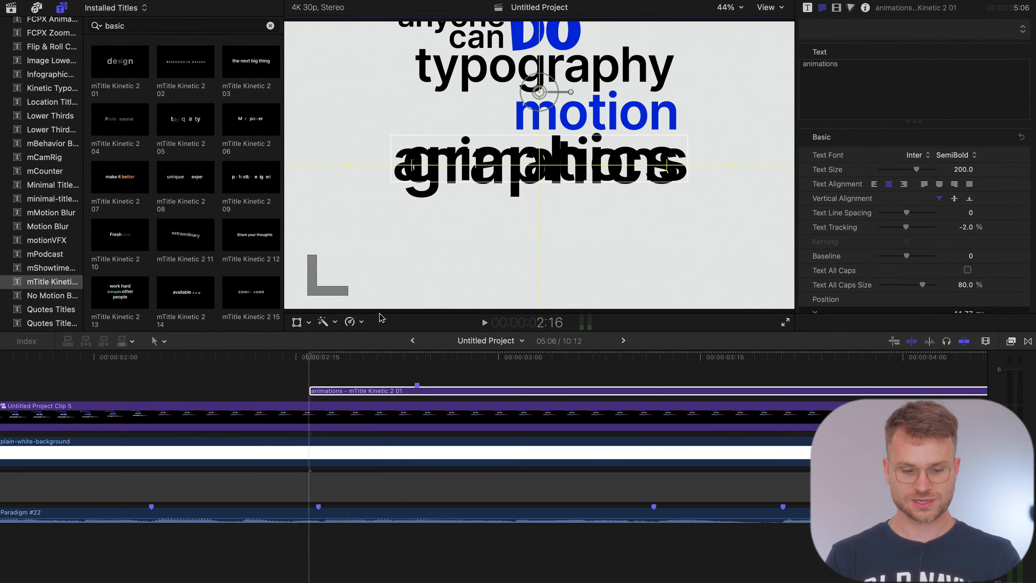
# Add scale and position keyframes to the compound clip at 2:12, and move it upward at 2:17 to clear space for "animations".
pyautogui.click(266, 412)
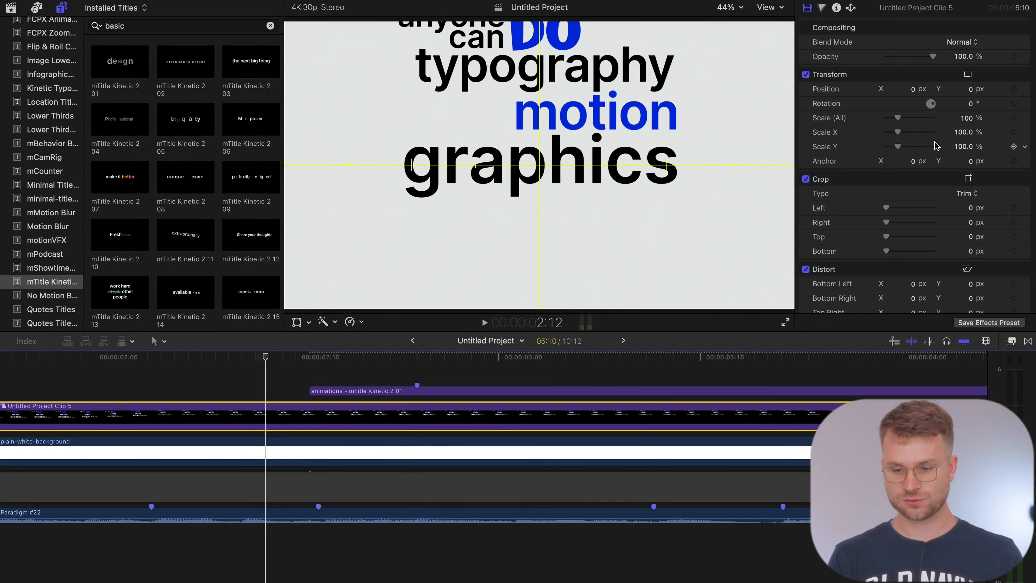
pyautogui.click(1013, 119)
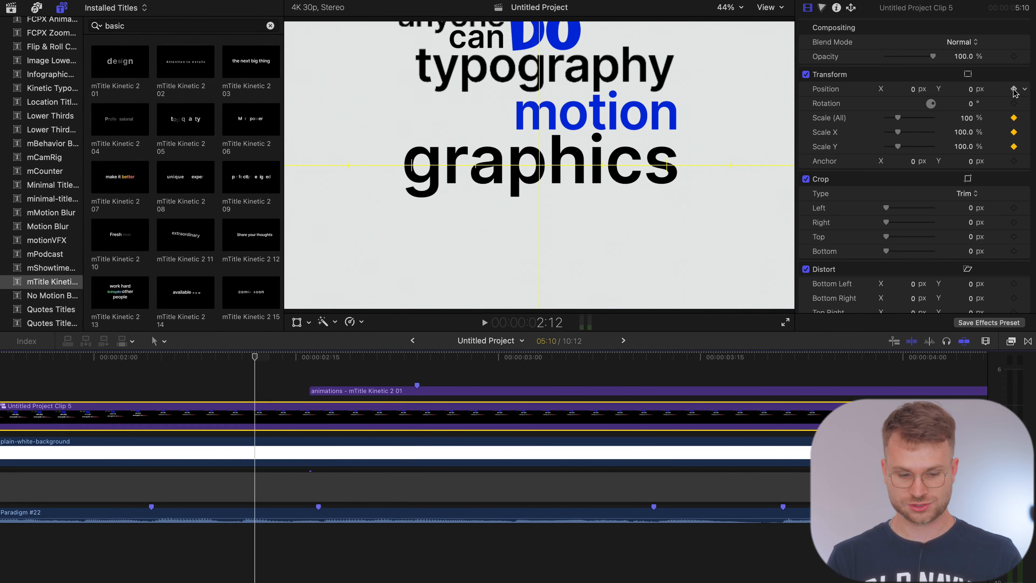
pyautogui.press('l')
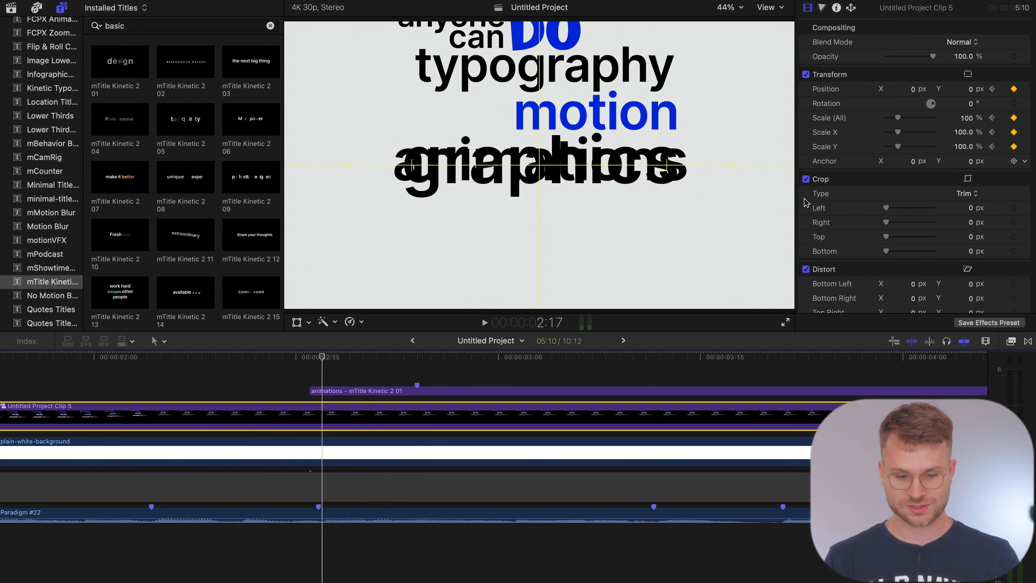
pyautogui.click(968, 74)
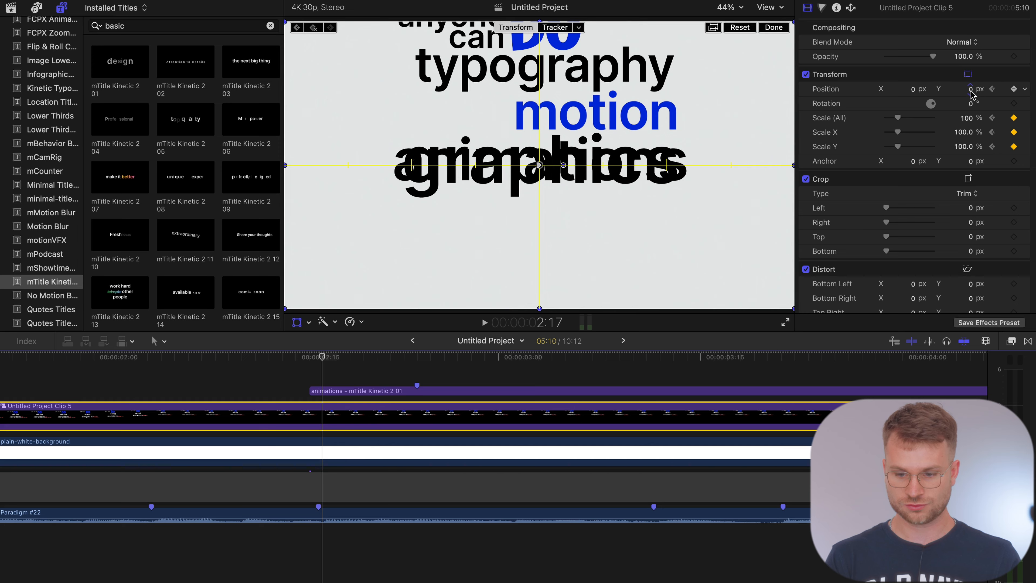
pyautogui.moveTo(971, 94); pyautogui.dragTo(971, 67)
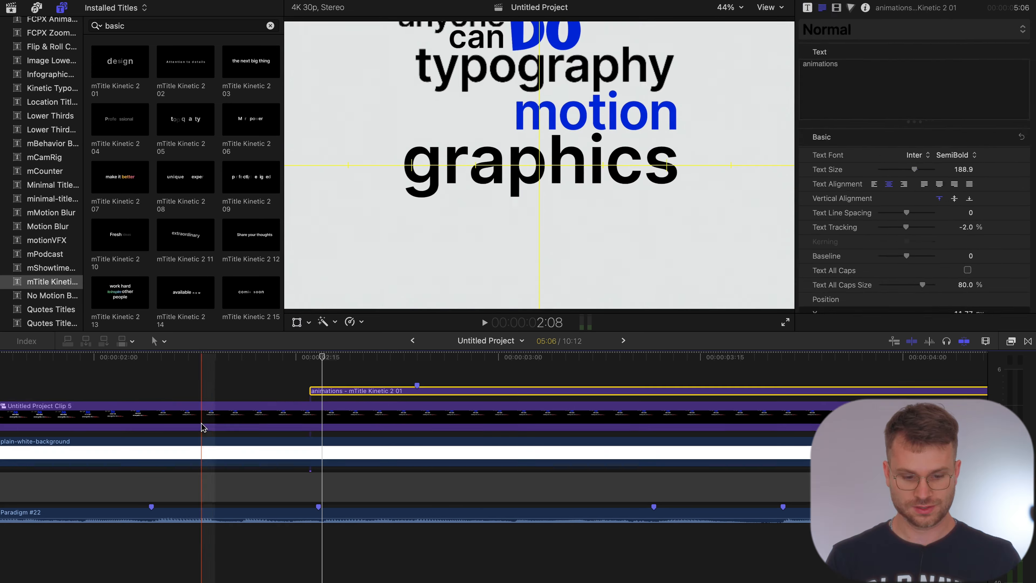
# Enable Animation In for the "animations" title with an Animation In Speed of 93.54, and play back the word's entrance.
pyautogui.click(195, 389)
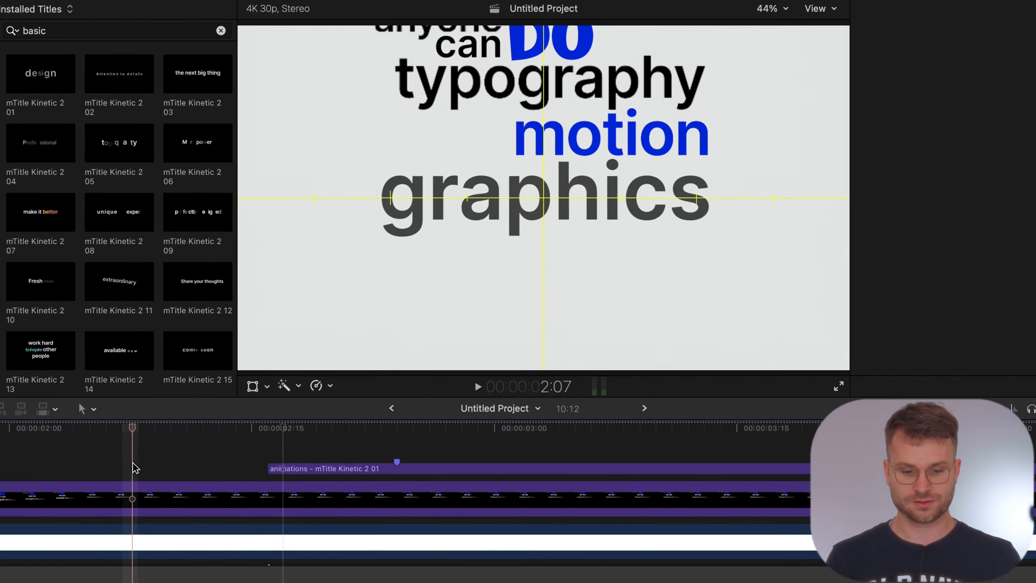
pyautogui.press('space')
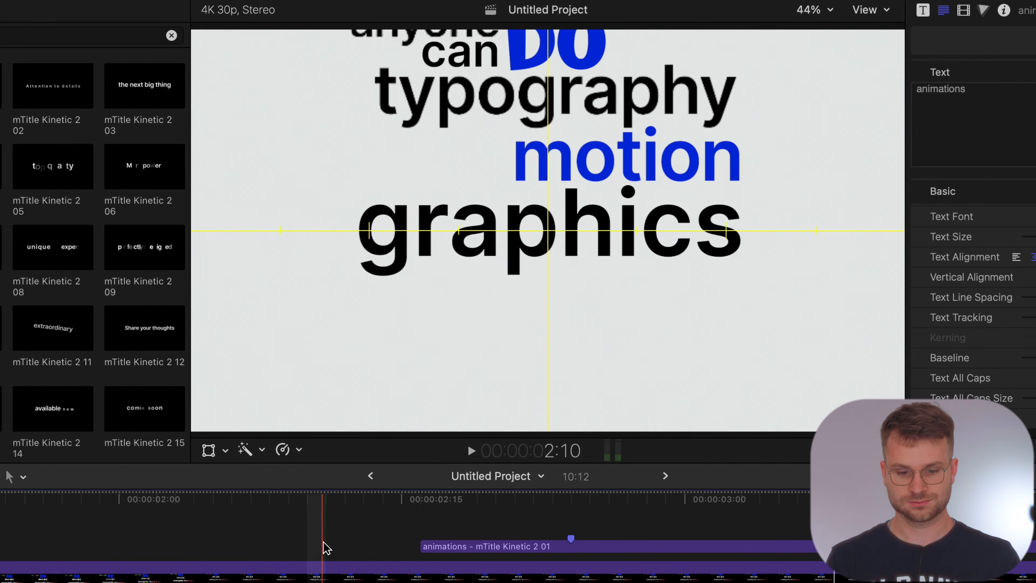
pyautogui.click(428, 546)
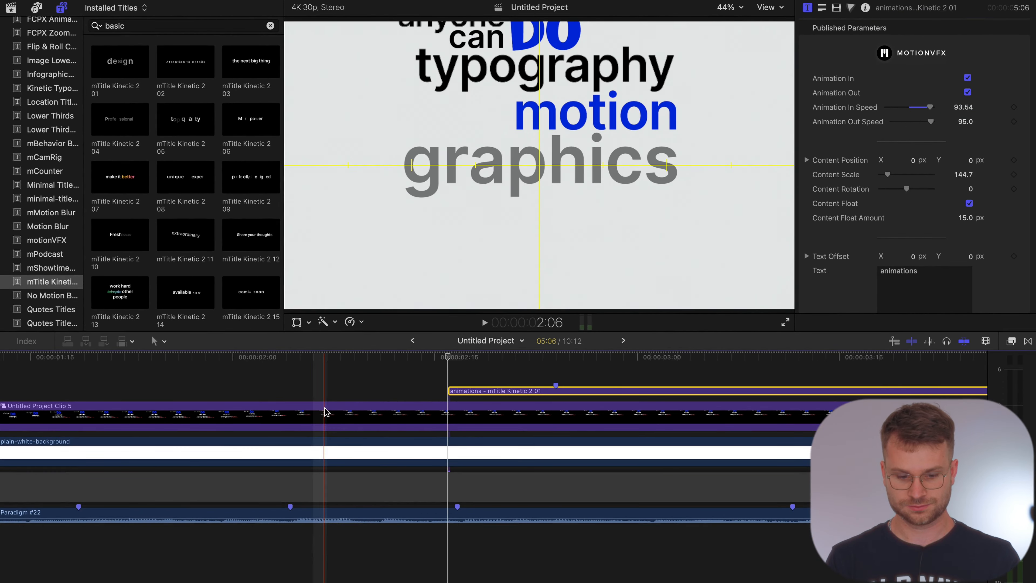
pyautogui.press('space')
# Combine the "animations" title and the existing compound clip into a new compound clip.
pyautogui.click(440, 359)
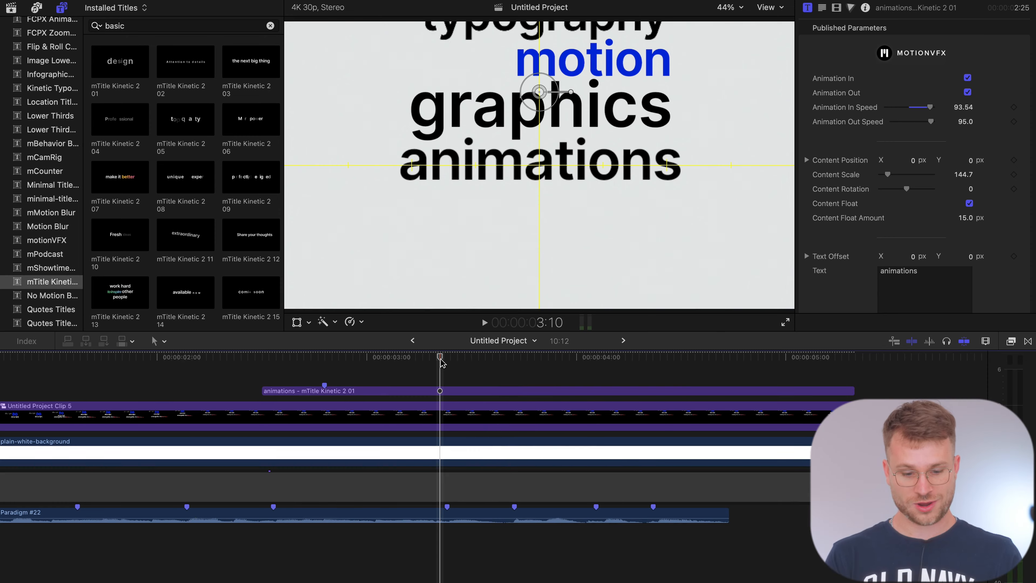
pyautogui.scroll(-2, 439, 395)
pyautogui.hscroll(-4, 439, 395)
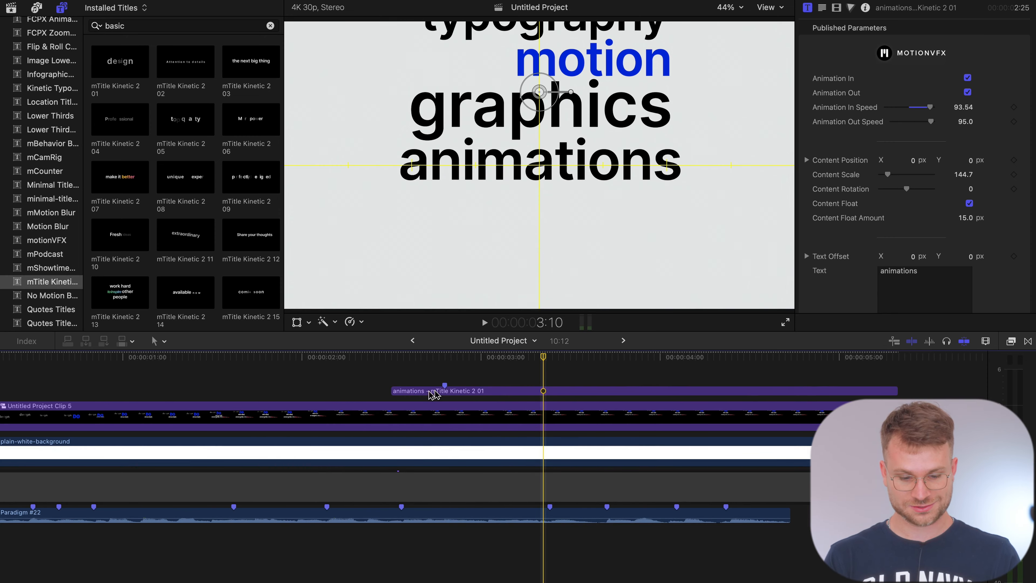
pyautogui.moveTo(356, 382); pyautogui.dragTo(419, 407)
pyautogui.hotkey('alt', 'g')
pyautogui.press('Return')
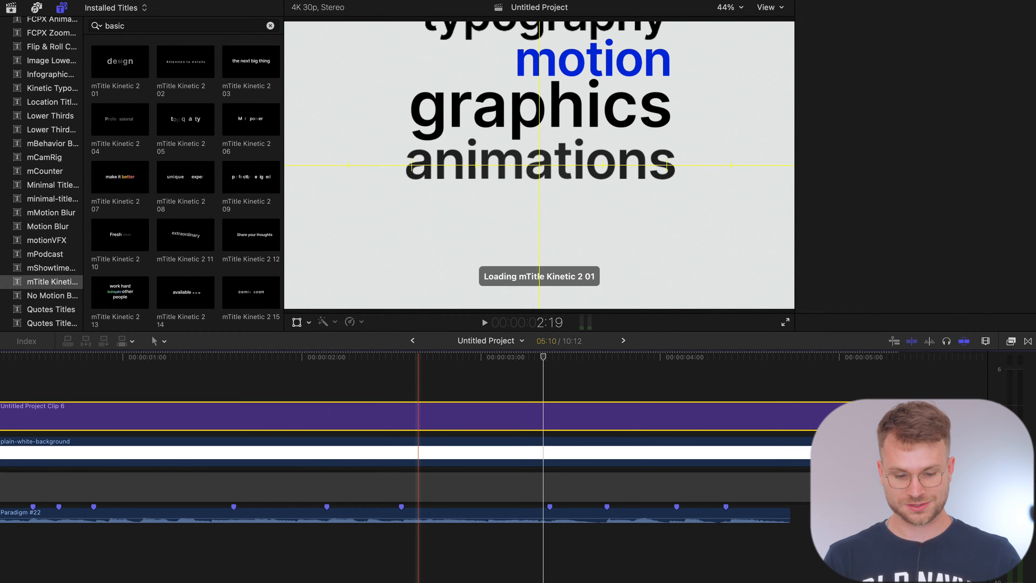
# Open the new compound clip and the compound clip nested inside it to examine their layers.
pyautogui.doubleClick(347, 417)
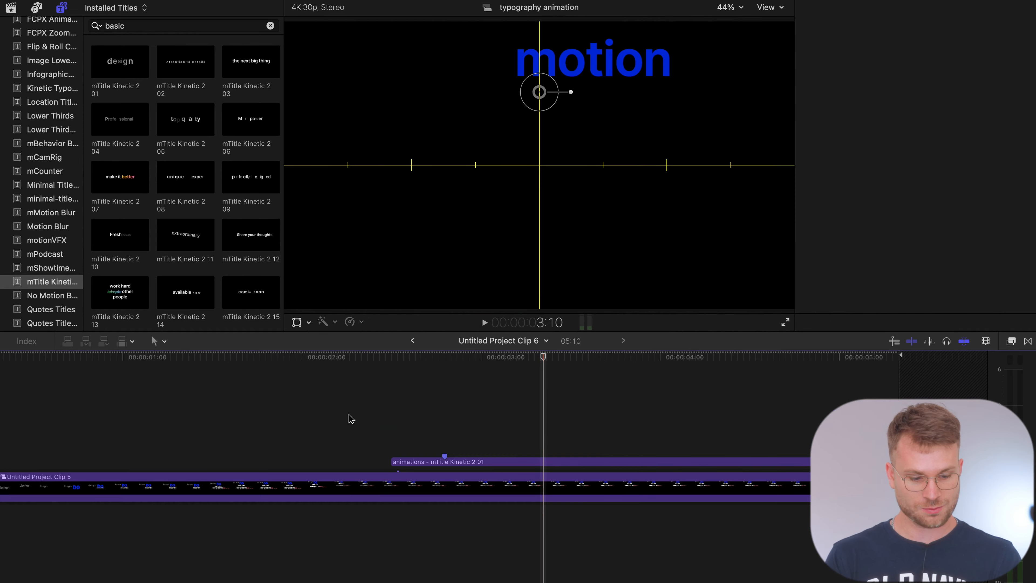
pyautogui.click(481, 463)
pyautogui.doubleClick(406, 490)
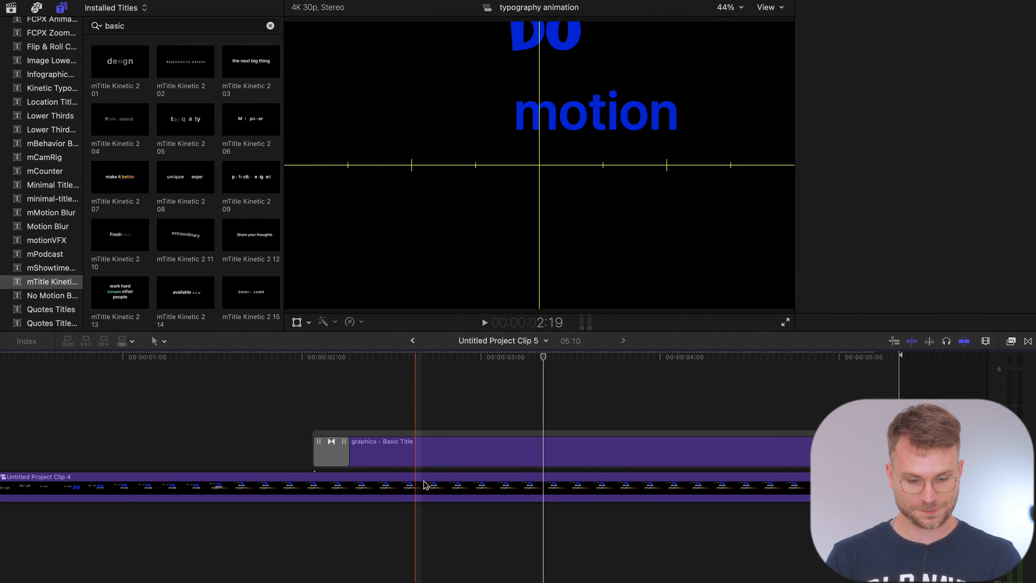
pyautogui.click(434, 460)
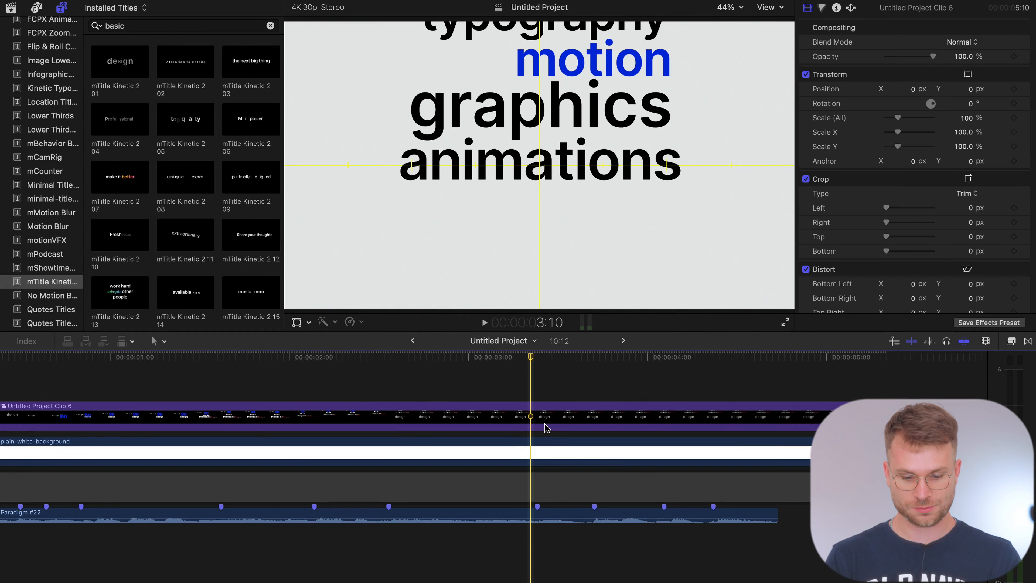
# Add a Basic Title reading "in" above the compound clip at about 3:10 and move it beside the end of "animations".
pyautogui.hotkey('shift', 'z')
pyautogui.press('super+v')
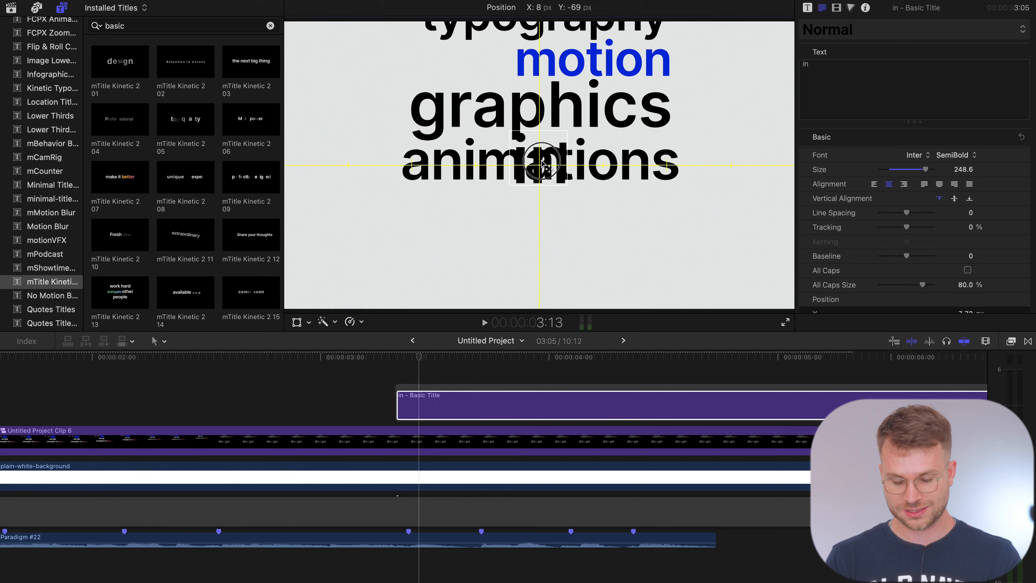
pyautogui.moveTo(538, 159); pyautogui.dragTo(698, 147)
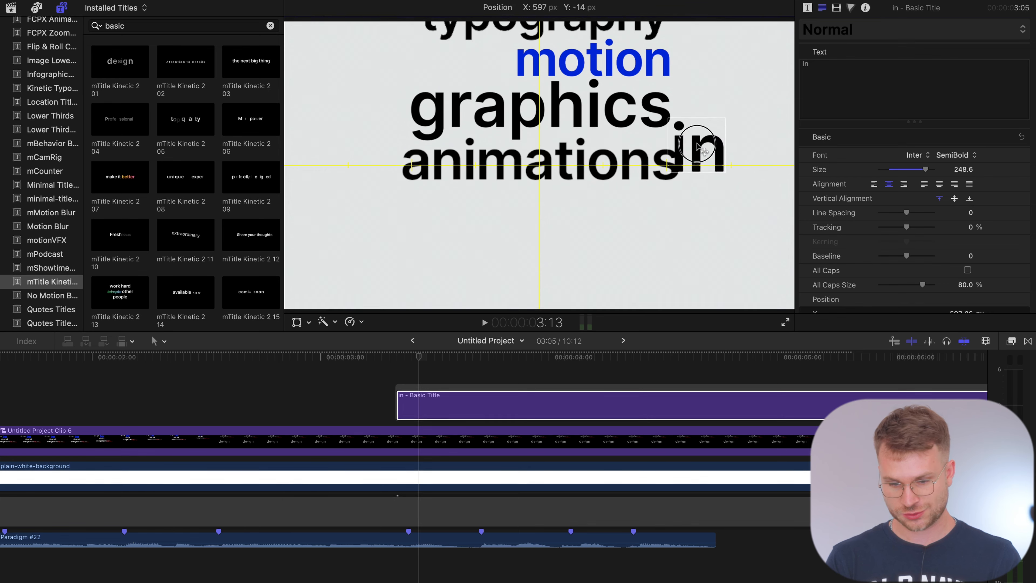
pyautogui.moveTo(709, 138); pyautogui.dragTo(708, 137)
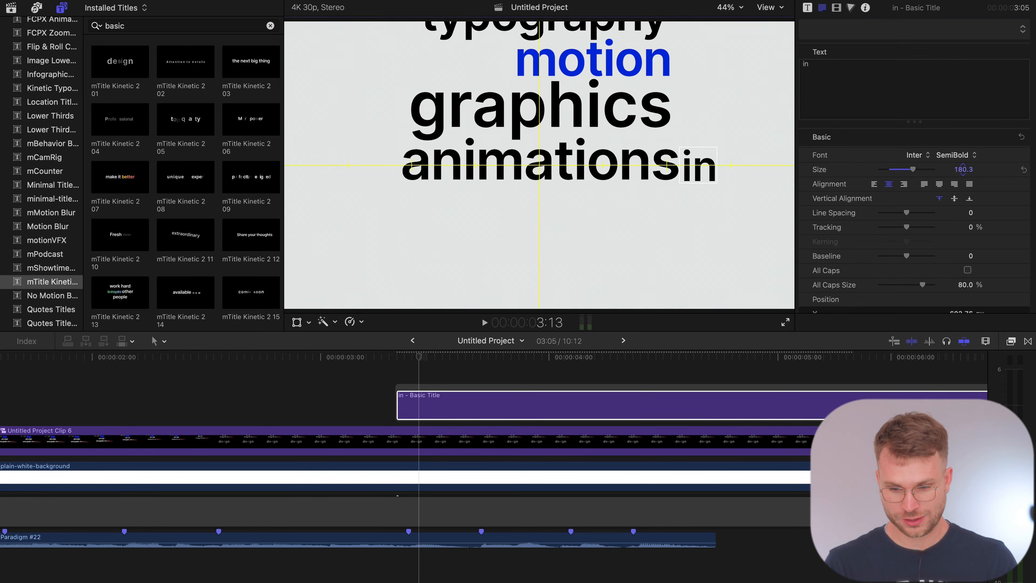
# Enlarge the "in" title to size 1025.3 and move it to about X 33 px, Y -295 px.
pyautogui.moveTo(963, 169); pyautogui.dragTo(964, 106)
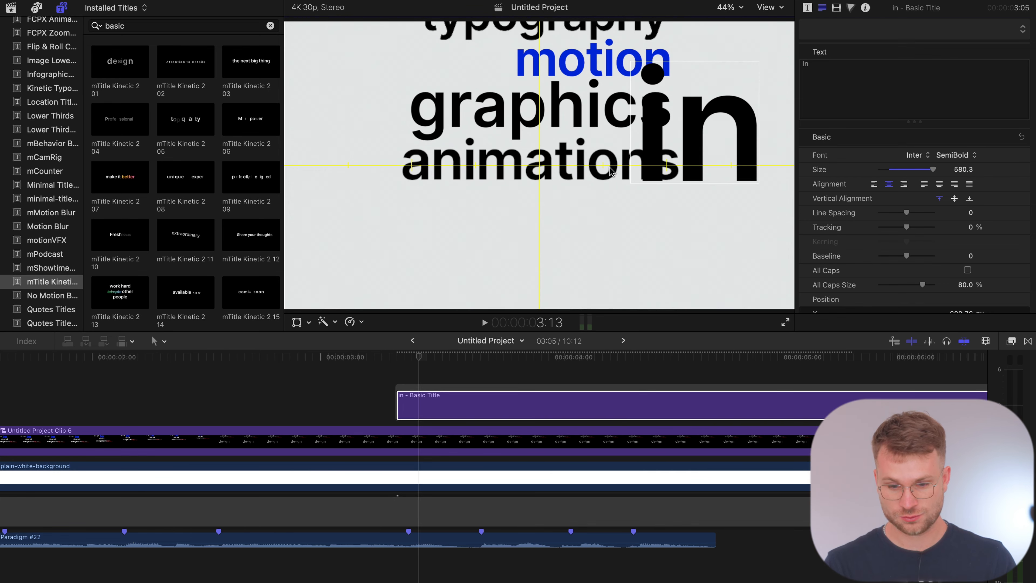
pyautogui.moveTo(707, 158); pyautogui.dragTo(747, 158)
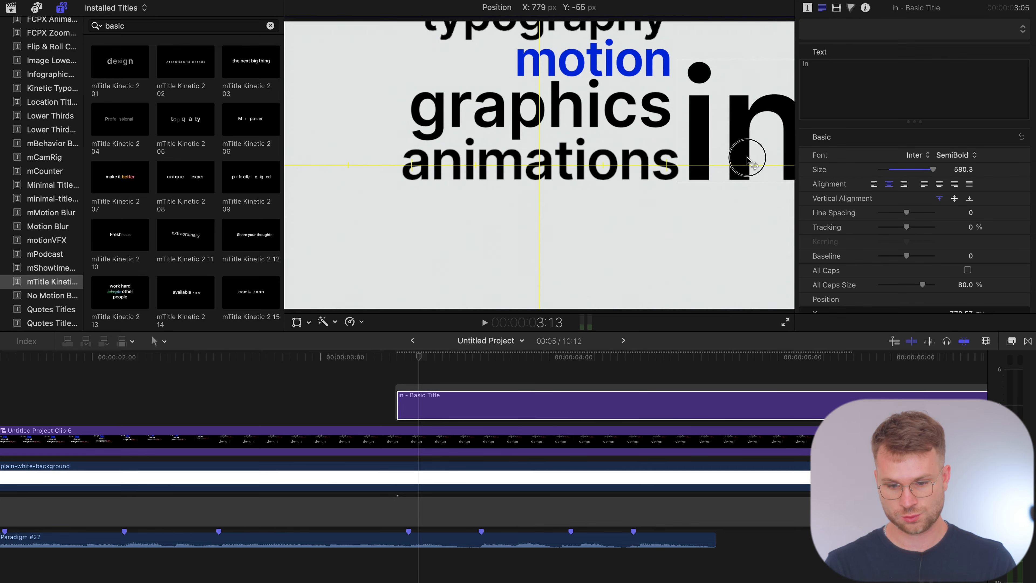
pyautogui.moveTo(725, 151); pyautogui.dragTo(492, 212)
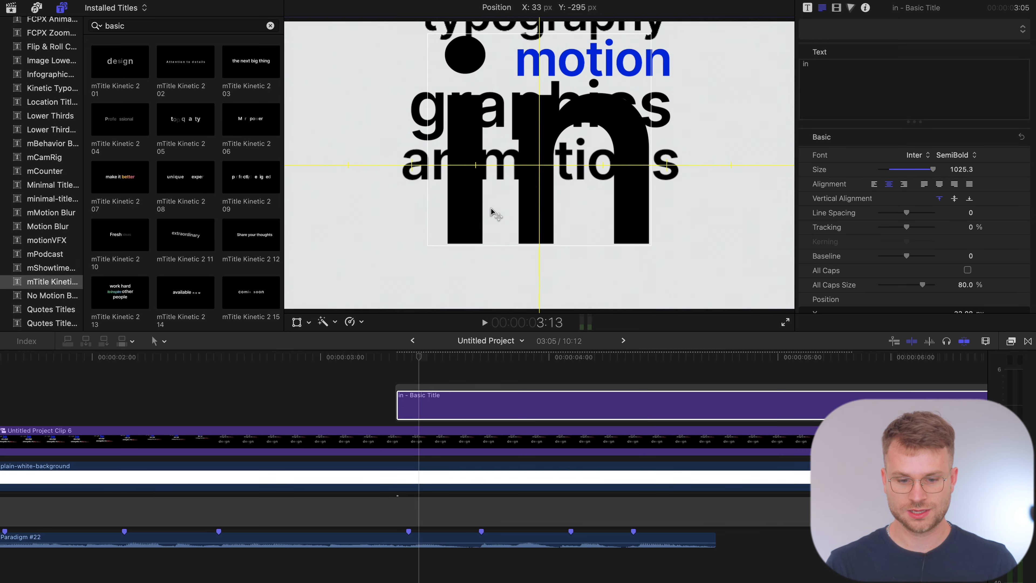
# Keyframe the compound clip to 61% scale at position X -1125.1 px, Y -377.3 px, and play back the move.
pyautogui.click(472, 364)
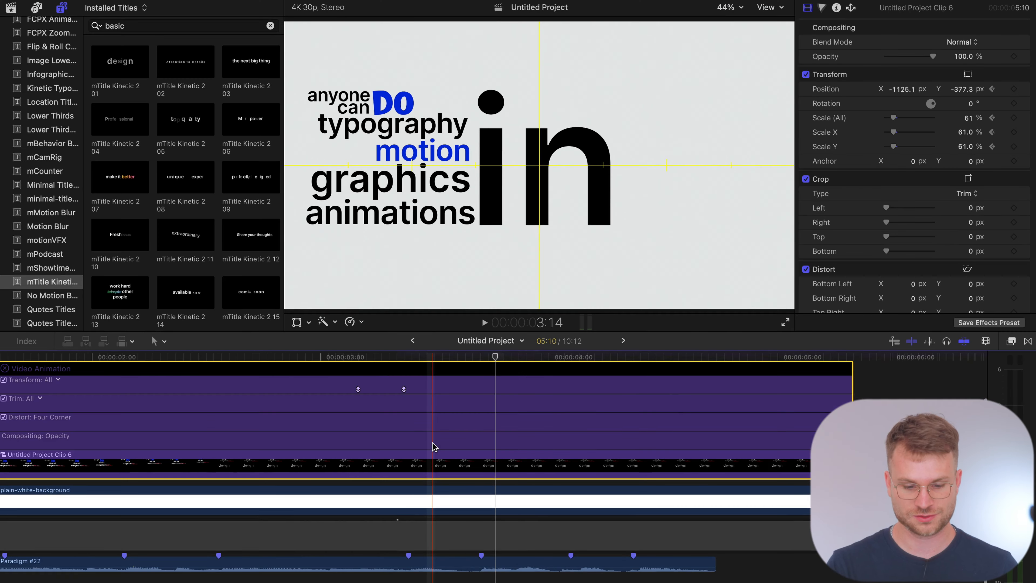
pyautogui.press('space')
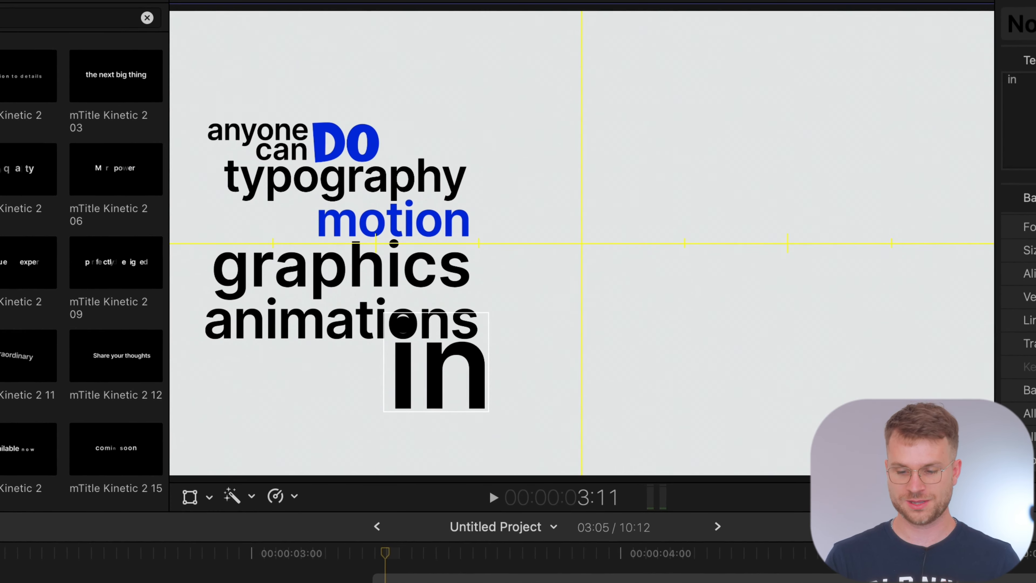
# Set the "in" title to size 334.5, tuck it under the end of "animations", and recenter it together with the compound clip.
pyautogui.moveTo(963, 170); pyautogui.dragTo(963, 151)
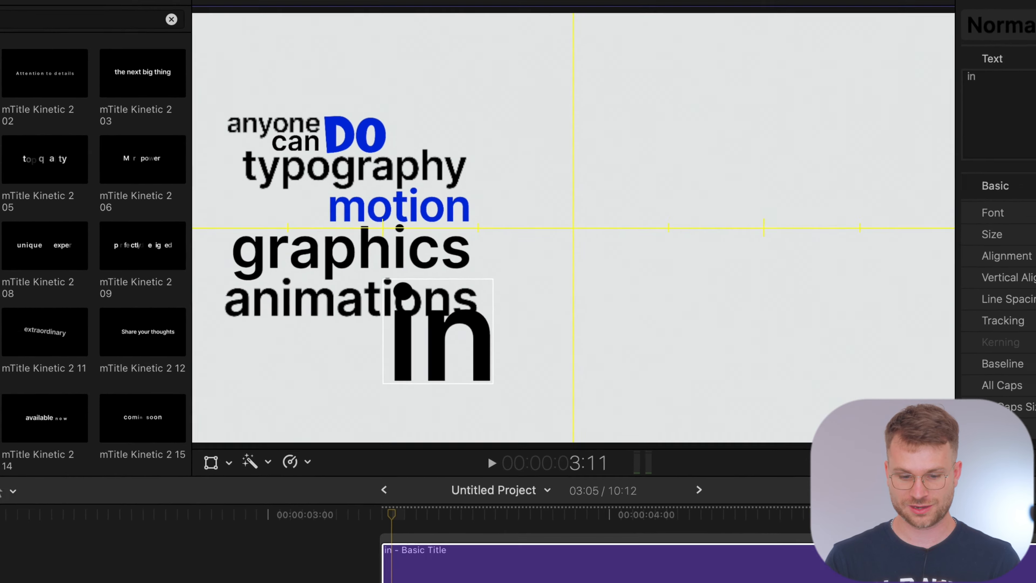
pyautogui.moveTo(478, 377); pyautogui.dragTo(477, 397)
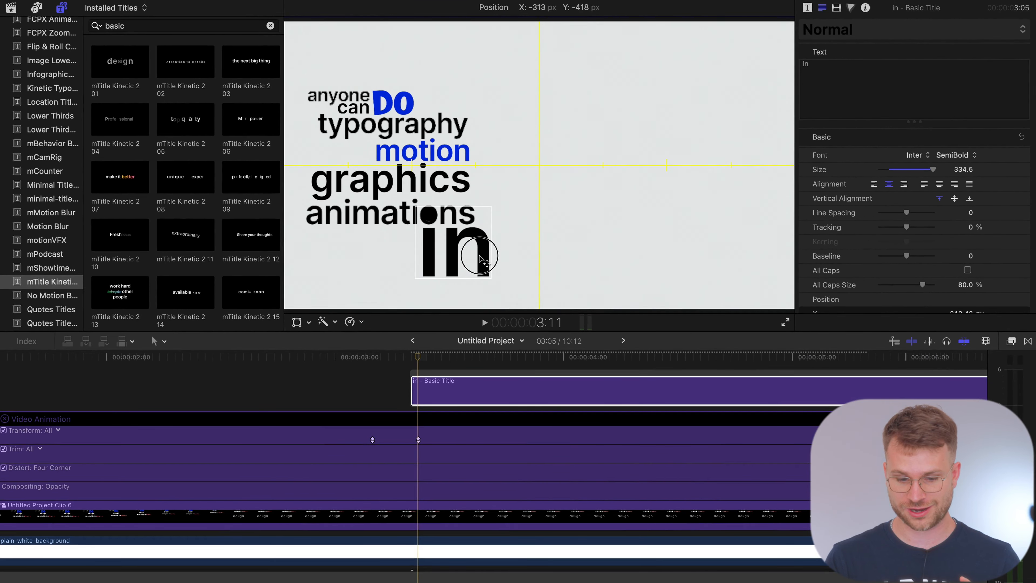
pyautogui.moveTo(480, 259); pyautogui.dragTo(479, 259)
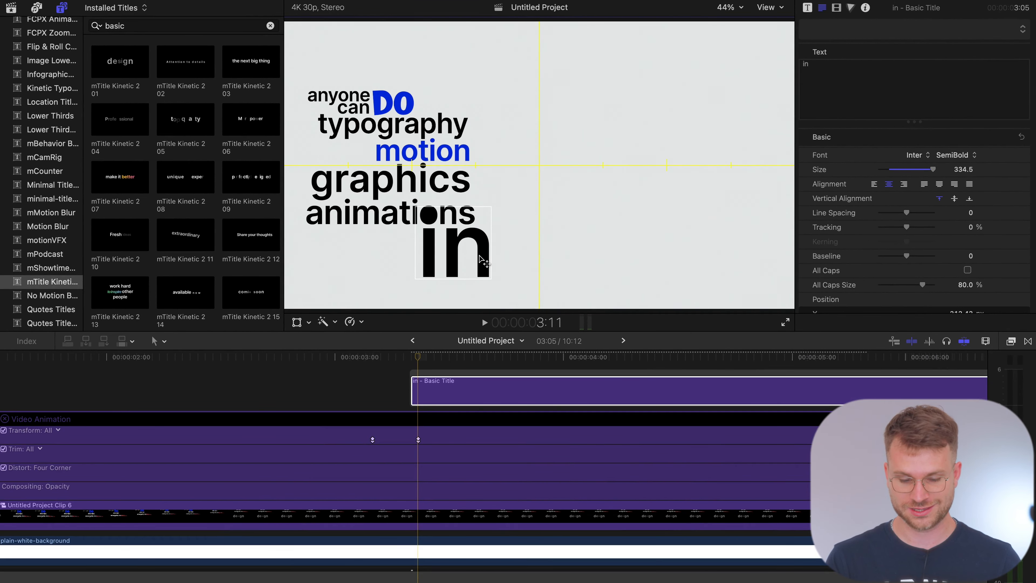
pyautogui.click(493, 391)
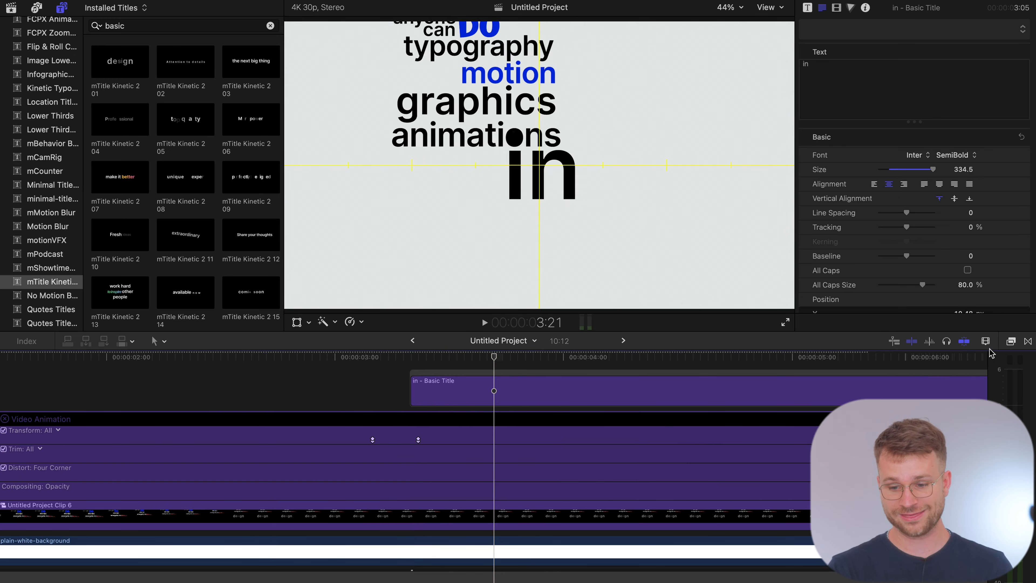
# Trim the end of the "in" title back to the end of the compound clip.
pyautogui.press('super+minus')
pyautogui.scroll(1, 978, 392)
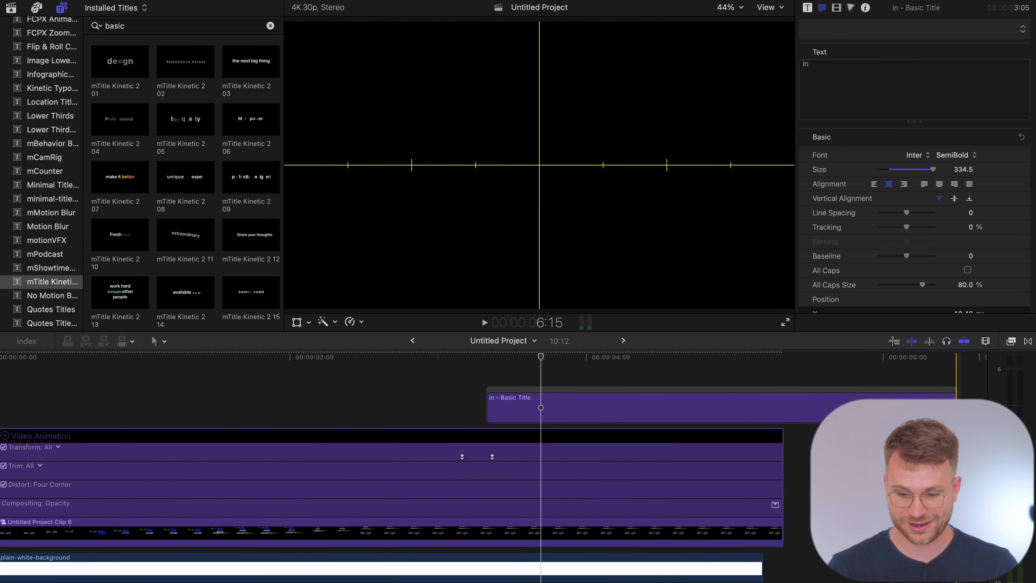
pyautogui.moveTo(956, 407); pyautogui.dragTo(783, 407)
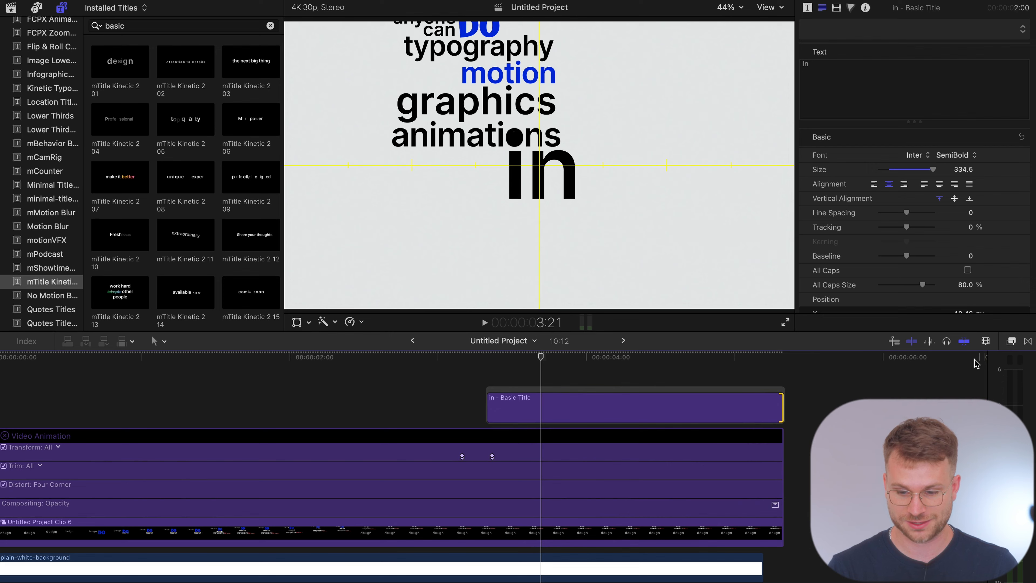
# Add a 6-frame Cross Dissolve to the beginning of the "in" title.
pyautogui.click(1028, 342)
pyautogui.moveTo(880, 387); pyautogui.dragTo(424, 409)
pyautogui.hscroll(3, 523, 409)
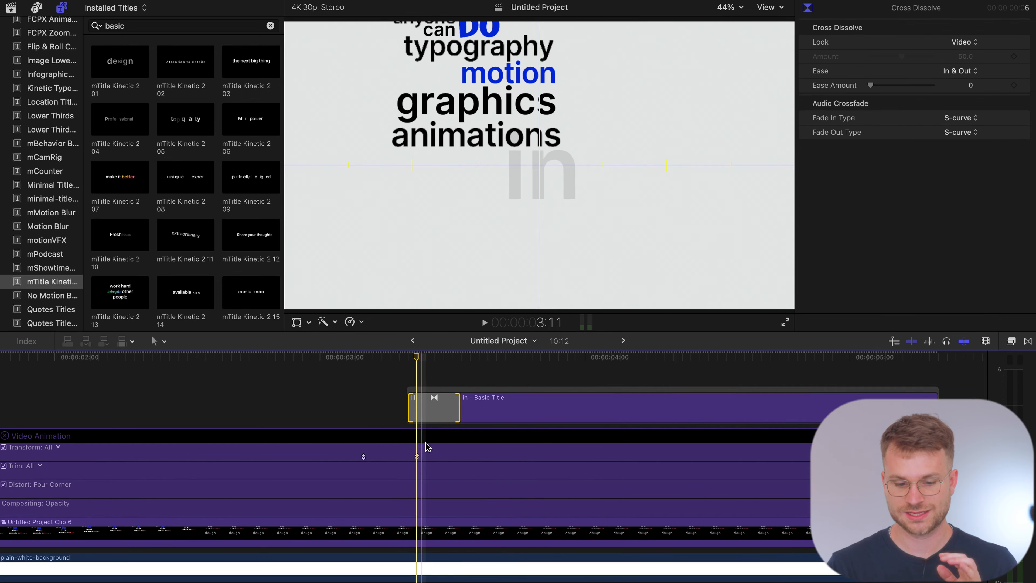
# Change the interpolation of the start and end points on the compound clip's motion path, and play back the move into "in".
pyautogui.click(297, 323)
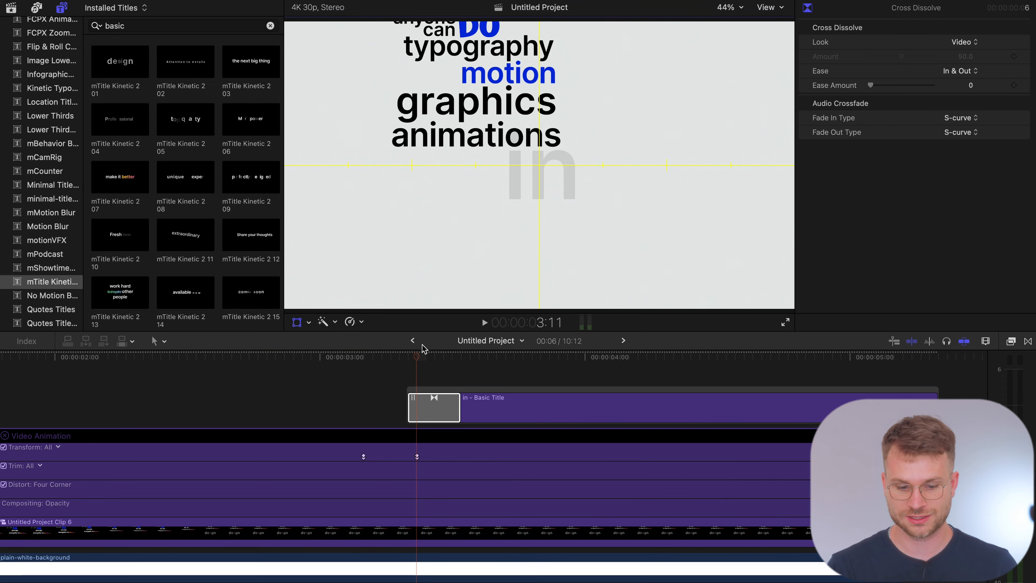
pyautogui.click(421, 507)
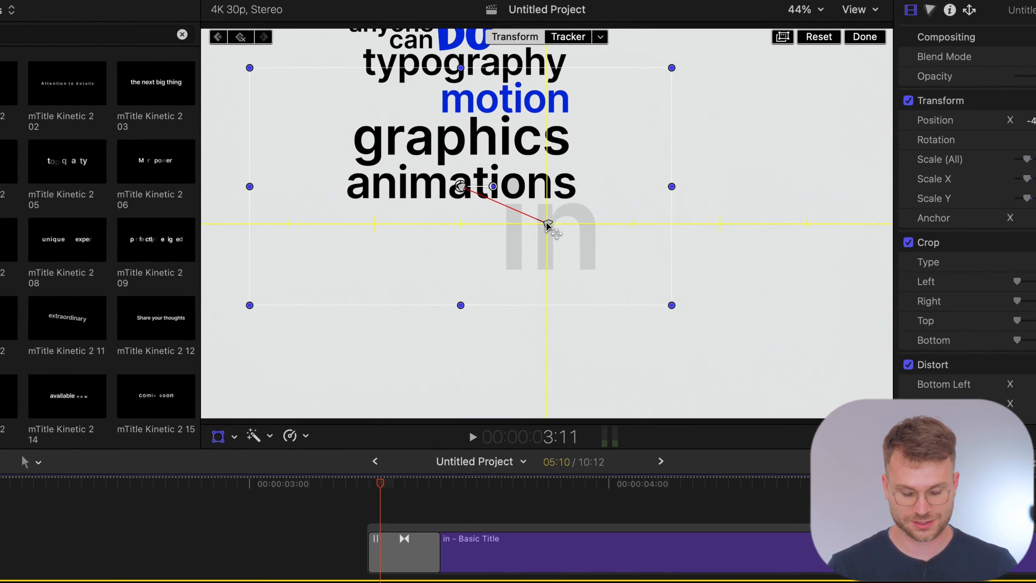
pyautogui.rightClick(548, 225)
pyautogui.click(587, 229)
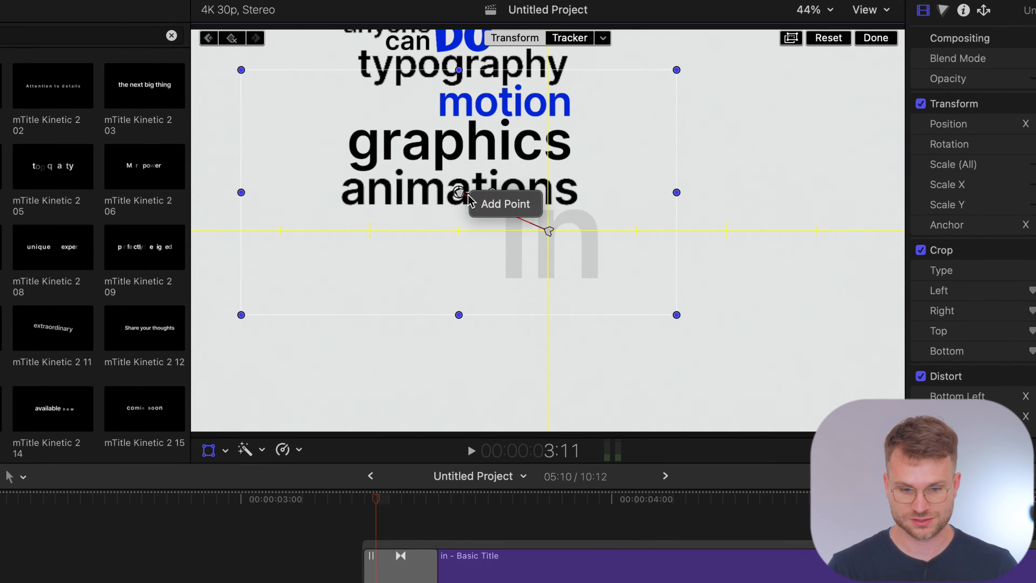
pyautogui.click(460, 194)
pyautogui.rightClick(459, 192)
pyautogui.click(498, 204)
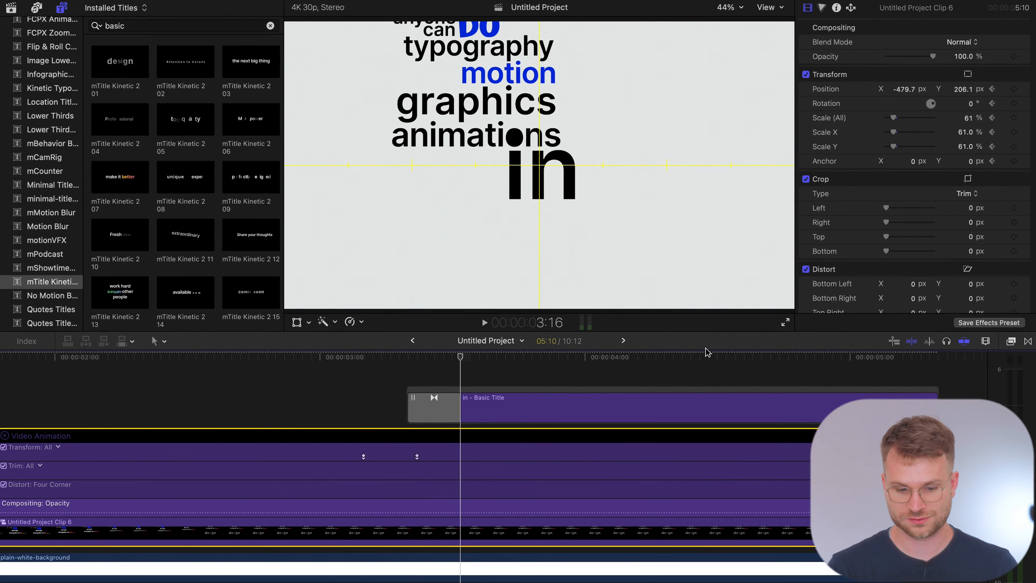
pyautogui.press('space')
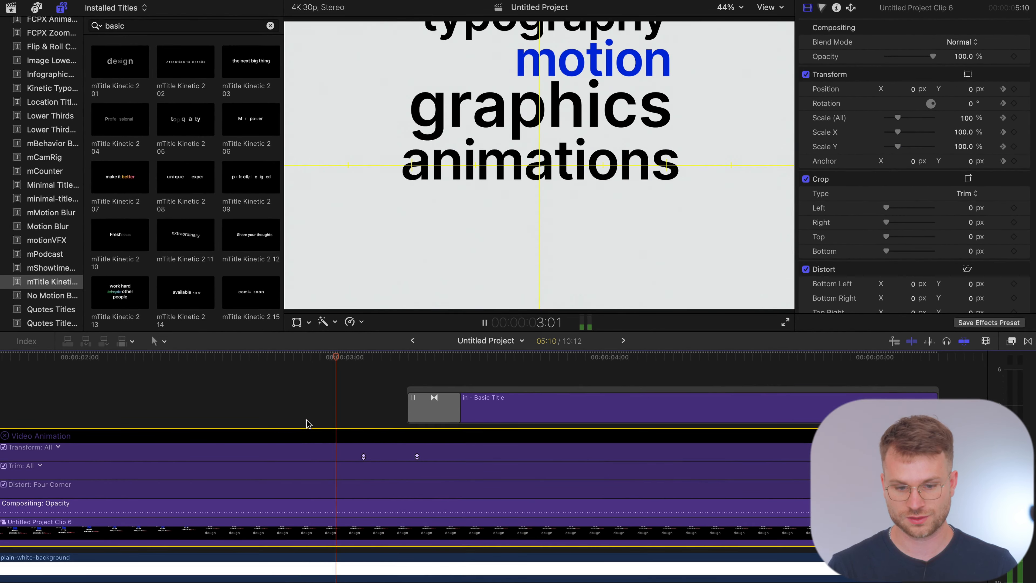
pyautogui.press('space')
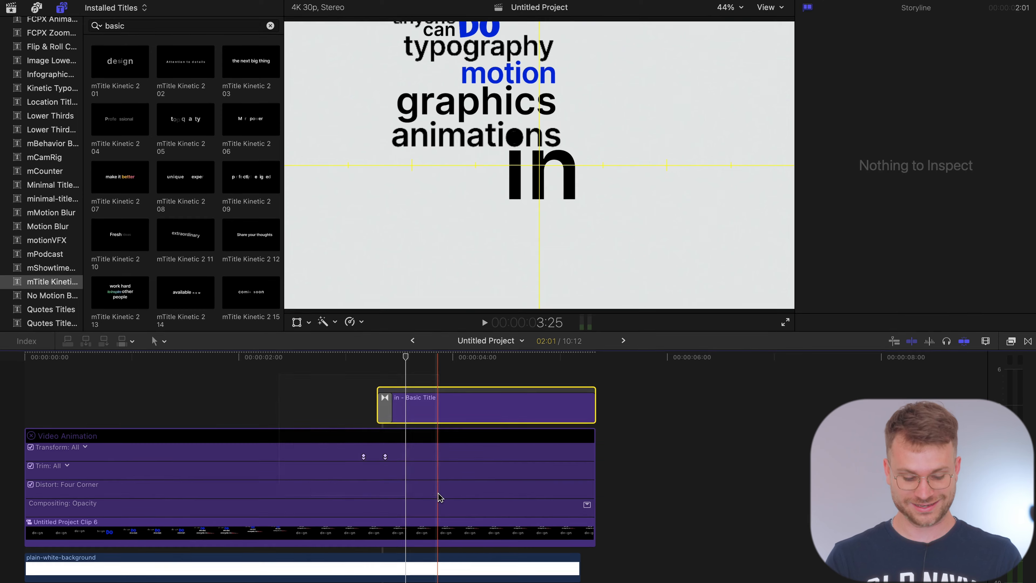
# Combine the "in" title and the existing compound clip into a new compound clip in the typography animation event.
pyautogui.click(323, 394)
pyautogui.click(31, 436)
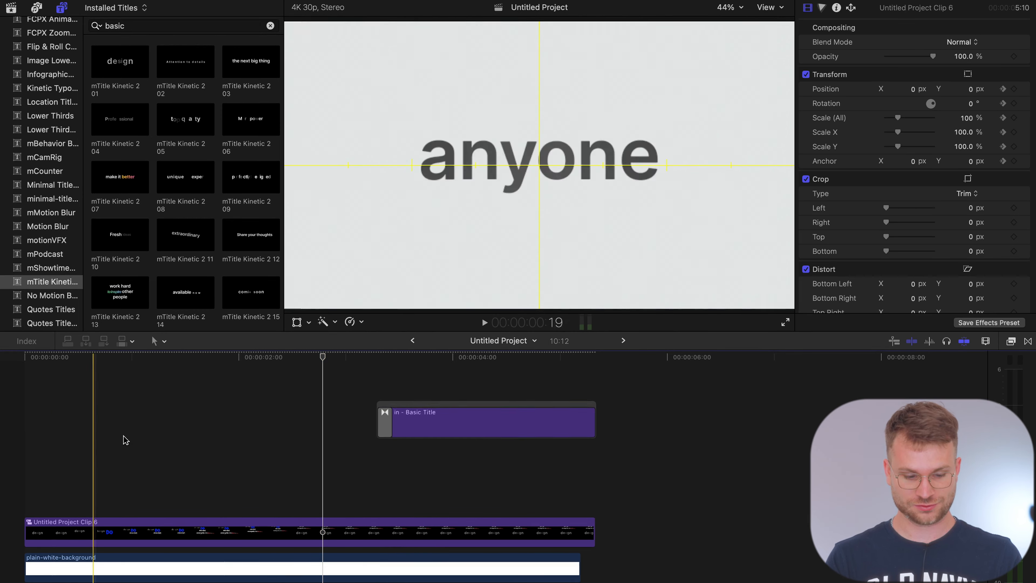
pyautogui.moveTo(289, 405); pyautogui.dragTo(445, 538)
pyautogui.hotkey('alt', 'g')
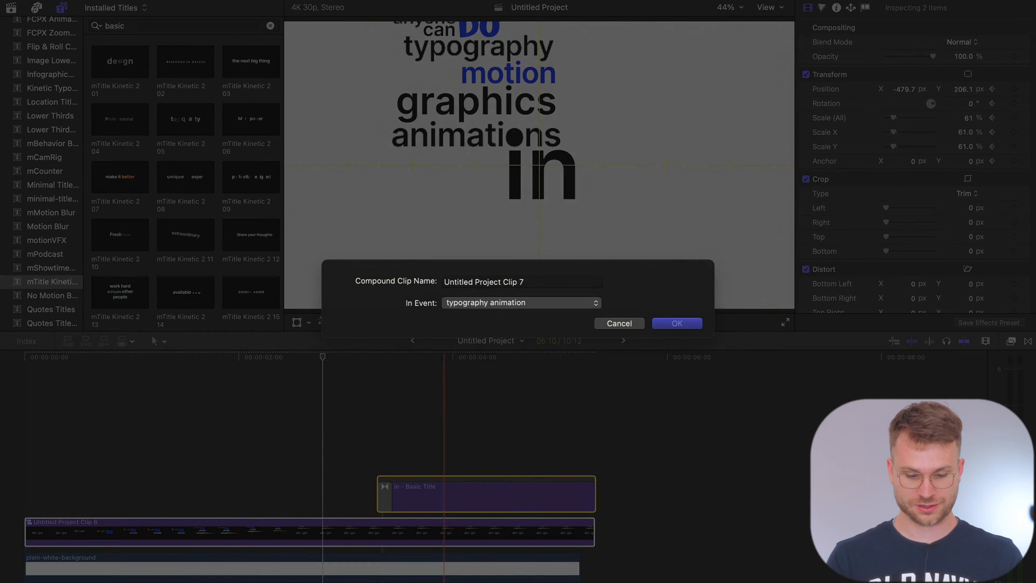
pyautogui.press('Return')
# Copy the "in" title from inside the new compound clip and paste it into the main project's timeline.
pyautogui.click(383, 493)
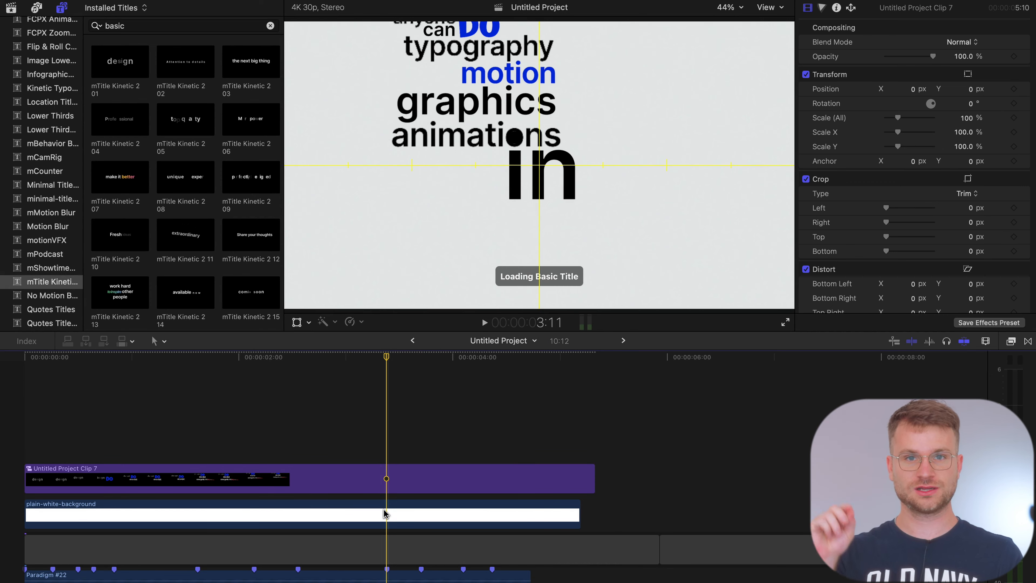
pyautogui.doubleClick(379, 479)
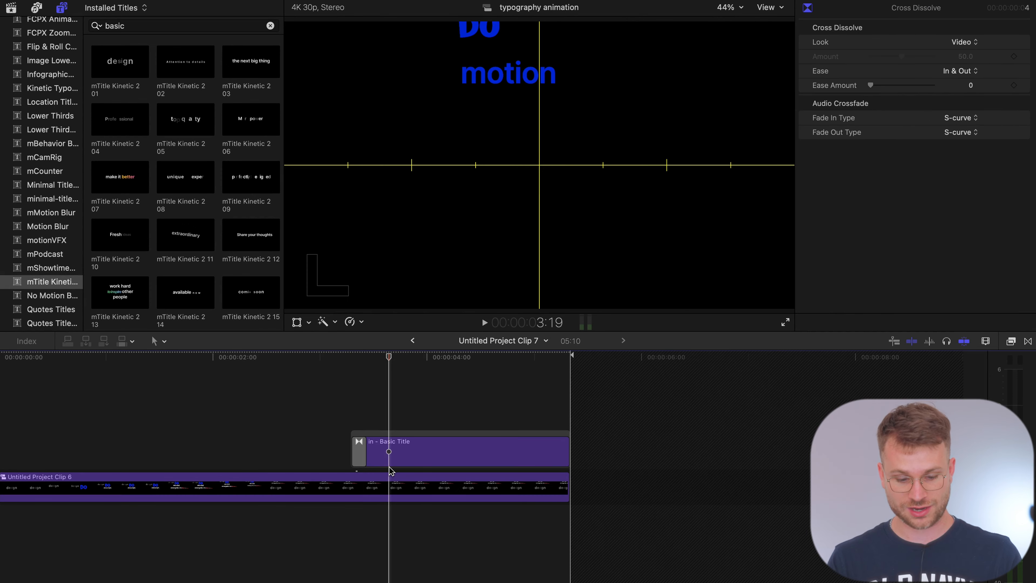
pyautogui.click(390, 465)
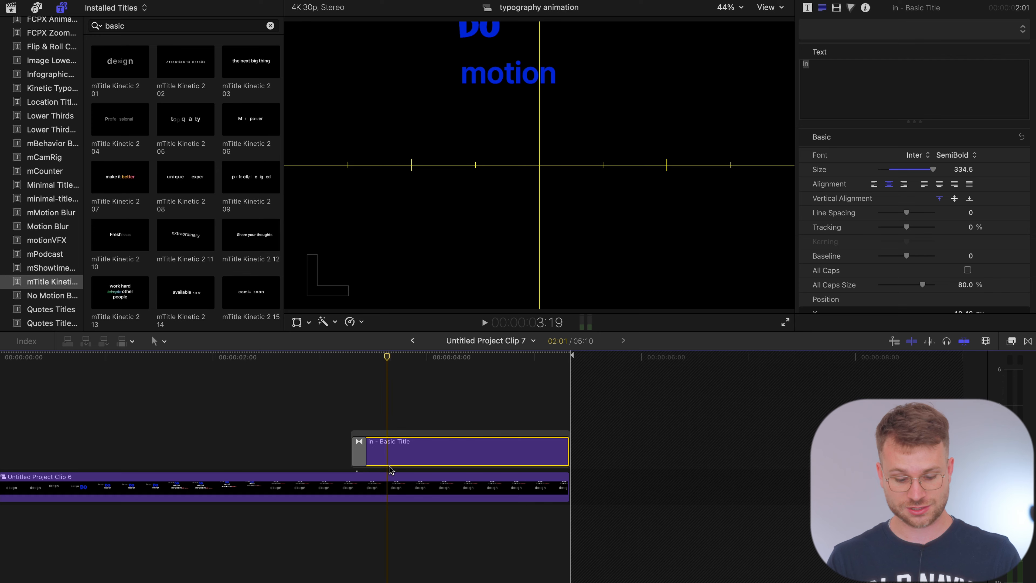
pyautogui.click(412, 340)
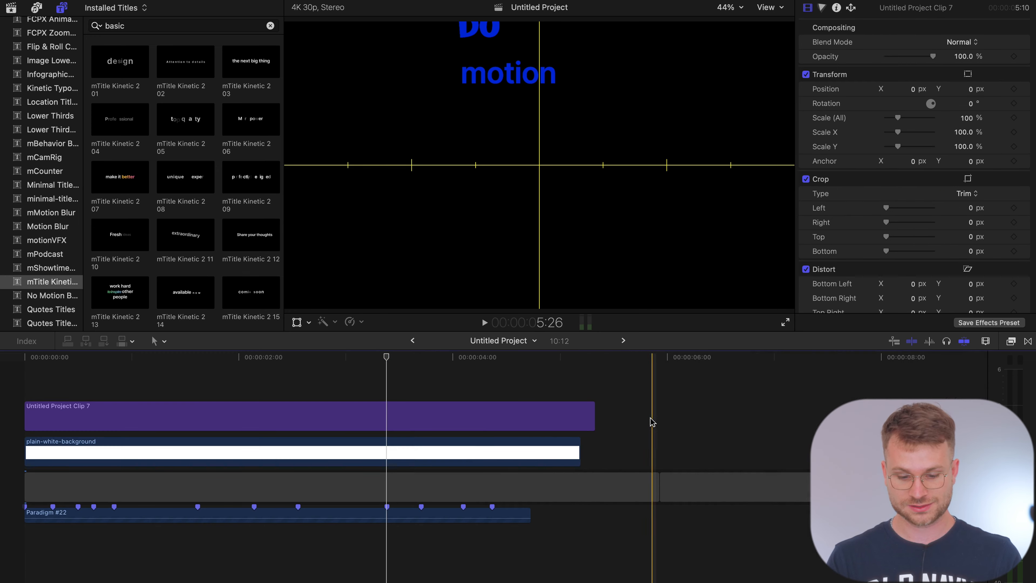
pyautogui.click(412, 342)
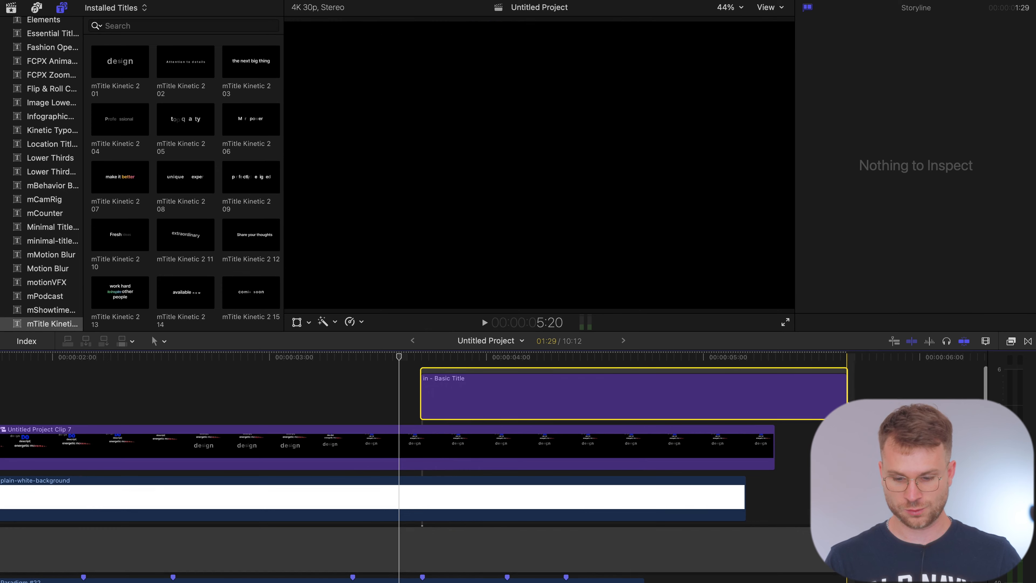
# Trim the end of the pasted "in" title back to the compound clip's end and change its text to "final".
pyautogui.moveTo(842, 402); pyautogui.dragTo(772, 398)
pyautogui.press('space')
pyautogui.press('space')
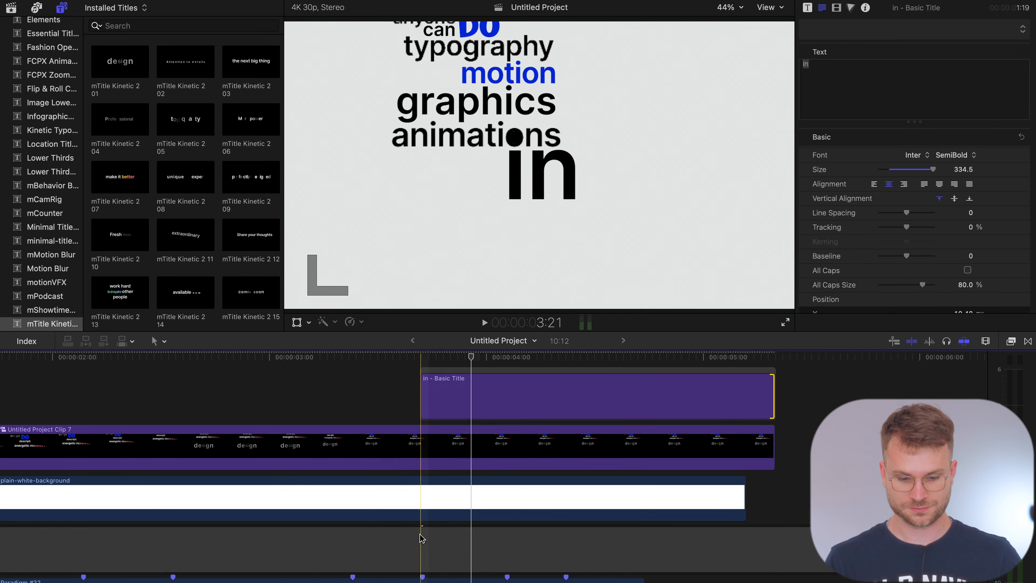
pyautogui.click(431, 390)
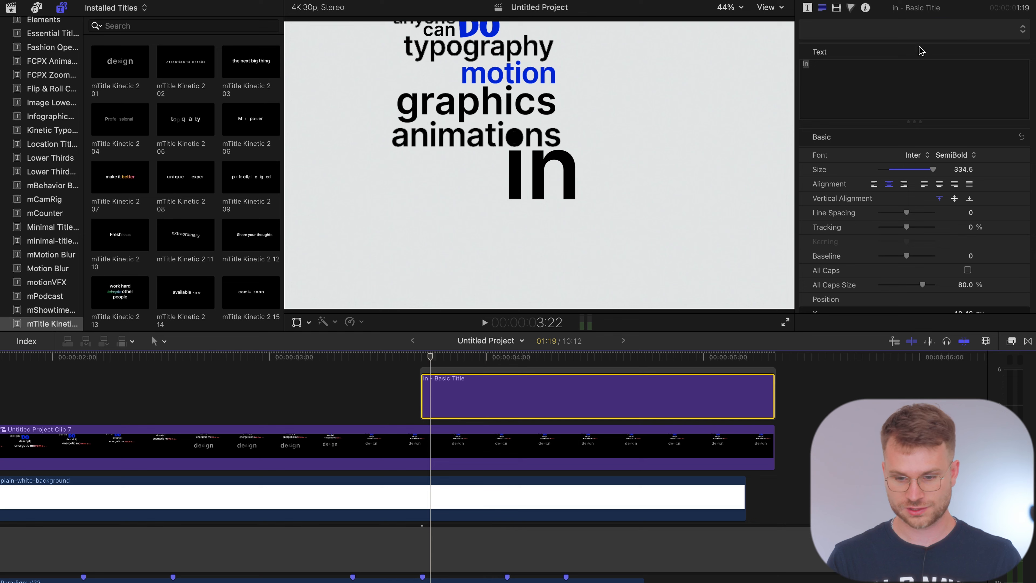
pyautogui.click(903, 62)
pyautogui.write('final')
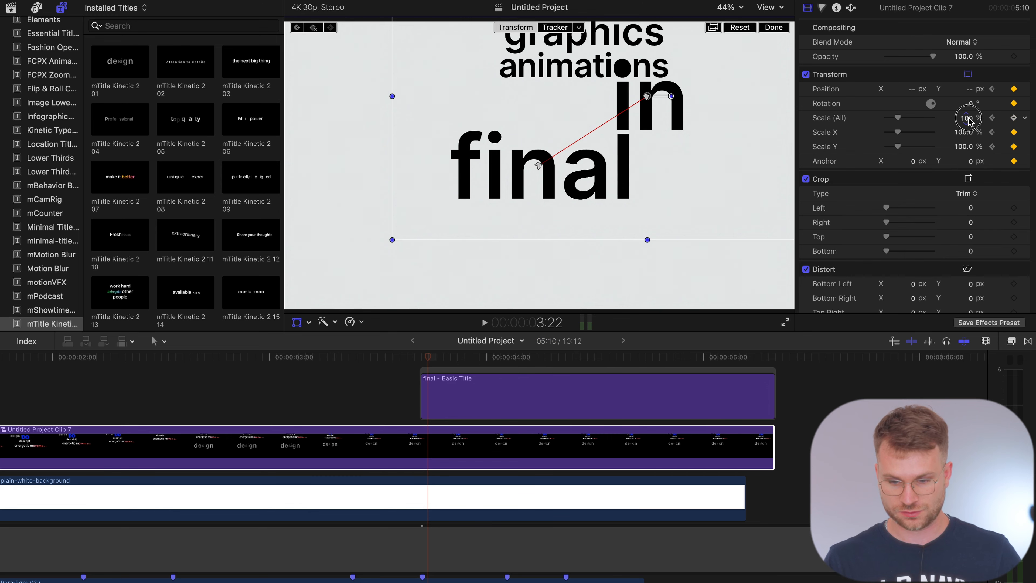
# Scale down and reposition the compound clip so "in" sits above the end of "final", and group both into a new compound clip.
pyautogui.moveTo(968, 119); pyautogui.dragTo(970, 121)
pyautogui.moveTo(723, 141); pyautogui.dragTo(716, 144)
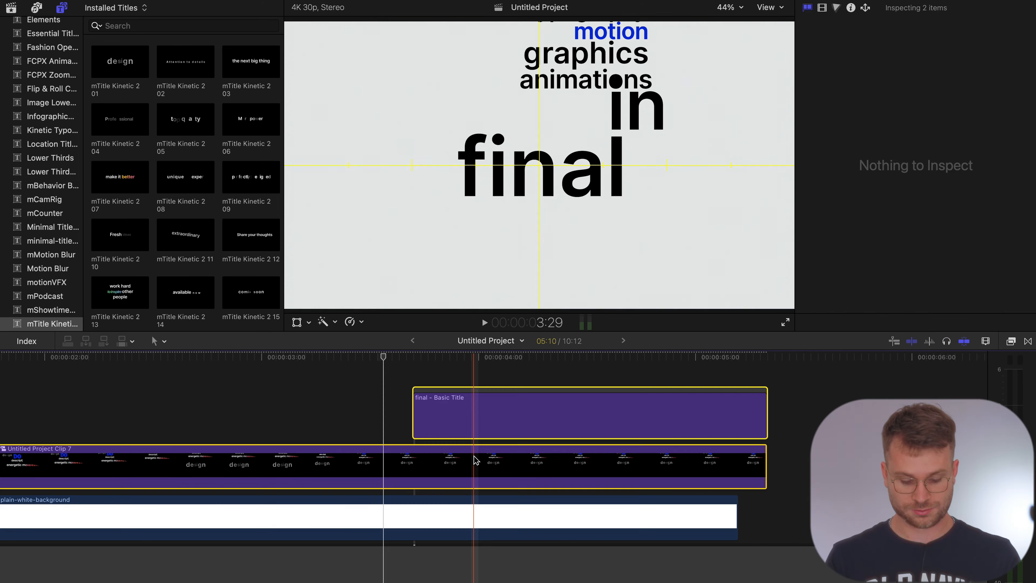
pyautogui.hotkey('alt', 'g')
pyautogui.press('Return')
# Copy the "final" title out of the new compound clip and place it above that clip in the main timeline at about 4 seconds.
pyautogui.doubleClick(437, 469)
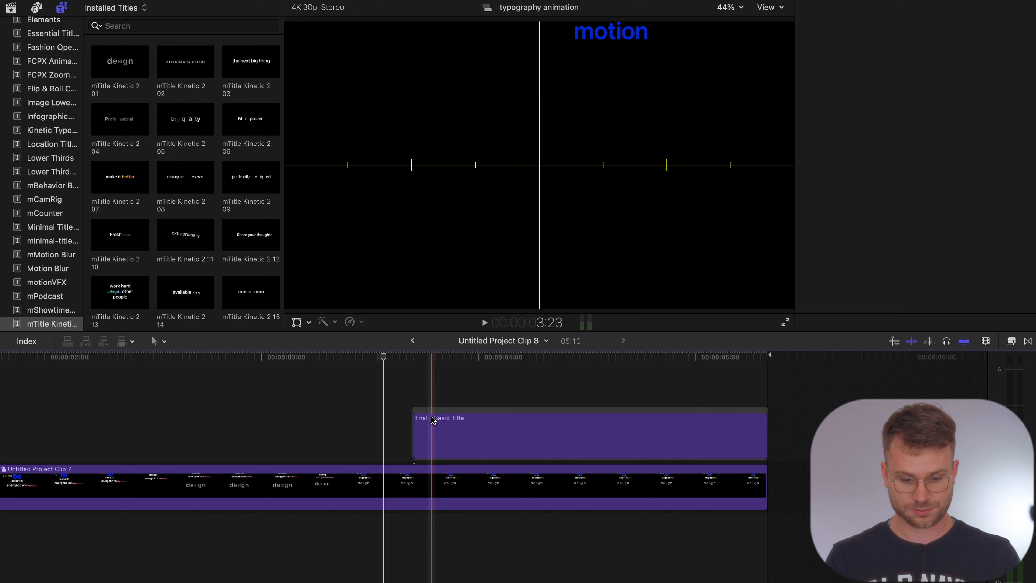
pyautogui.click(435, 416)
pyautogui.click(413, 342)
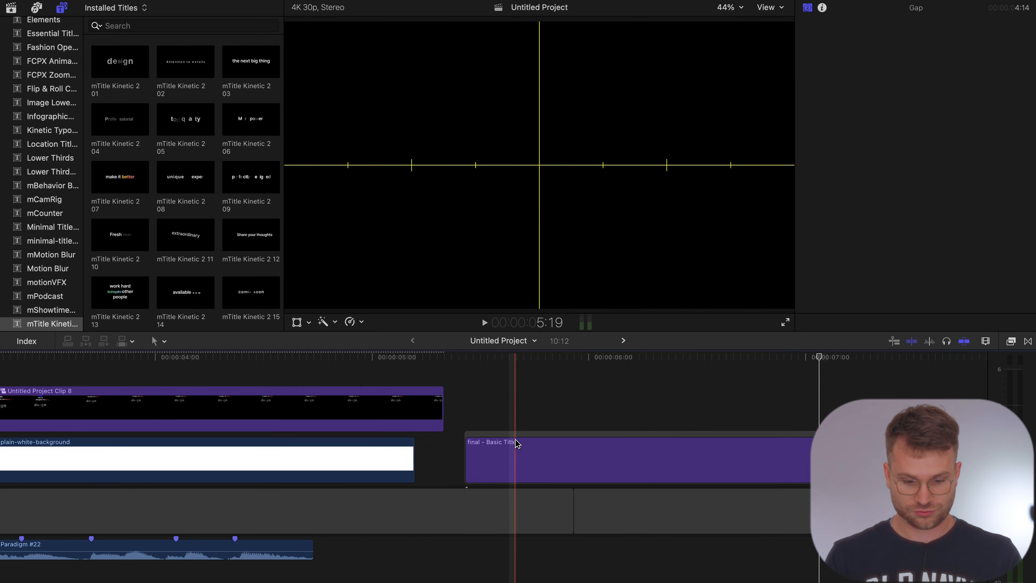
pyautogui.moveTo(513, 439); pyautogui.dragTo(257, 435)
pyautogui.hscroll(-5, 256, 436)
# Change the copied title's text to "cut" and shift the compound clip to Position X -1162.21 px so "final" sits beside it.
pyautogui.click(353, 416)
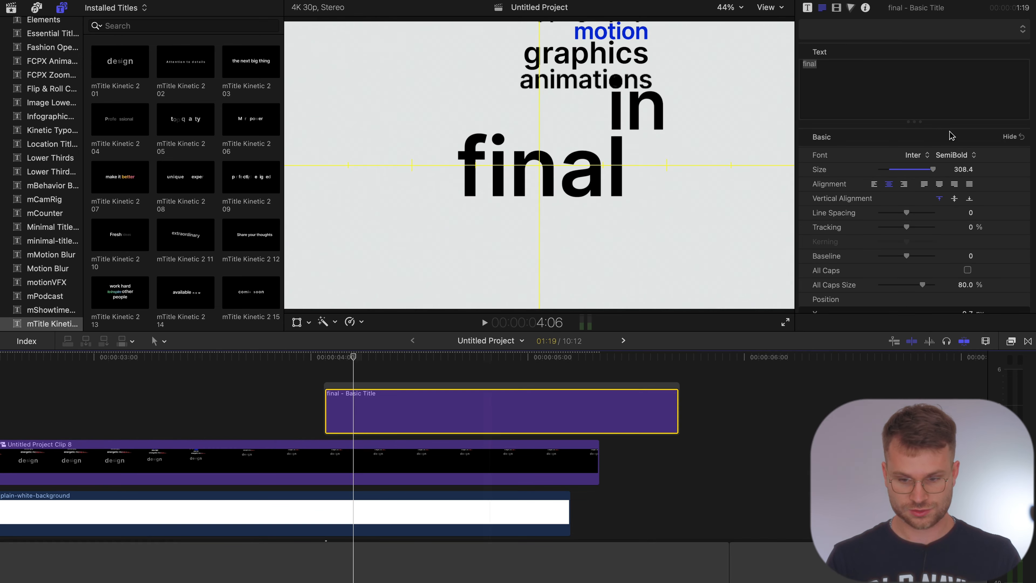
pyautogui.doubleClick(867, 77)
pyautogui.moveTo(506, 176); pyautogui.dragTo(666, 179)
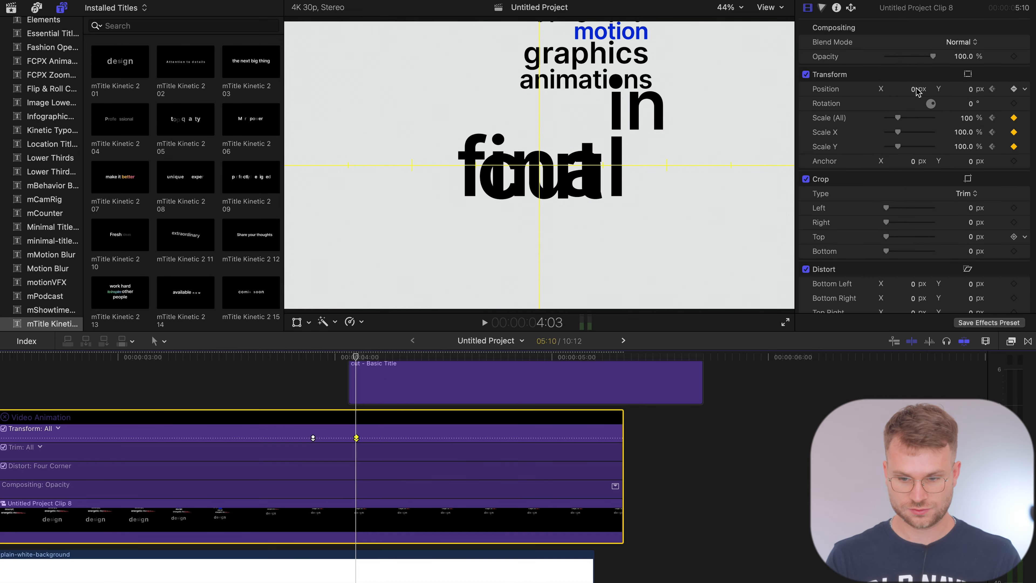
pyautogui.moveTo(916, 91); pyautogui.dragTo(793, 90)
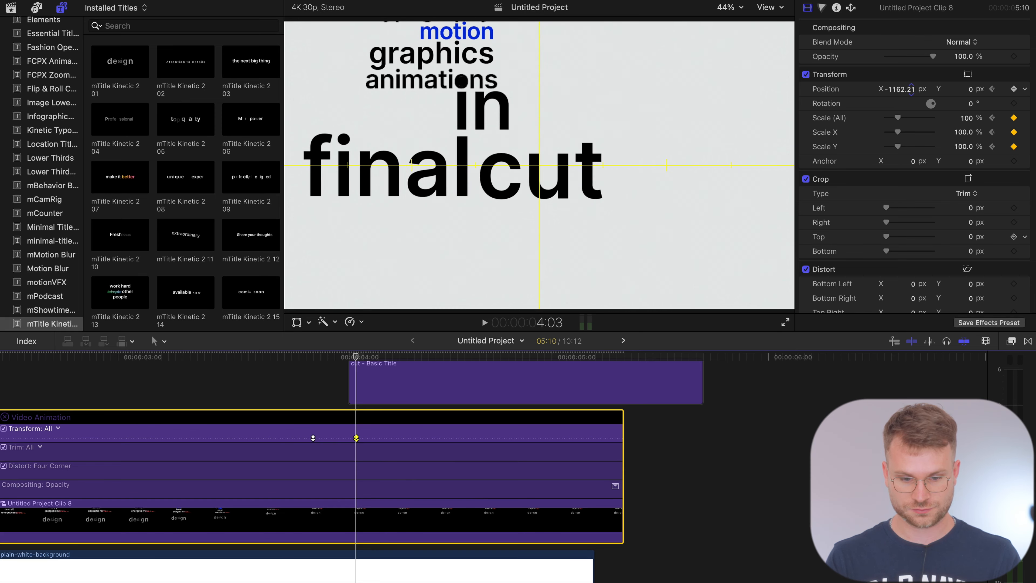
# Position the copied "cut" title at about 4:12 above the compound clip and change its text to "pro".
pyautogui.moveTo(531, 439); pyautogui.dragTo(507, 438)
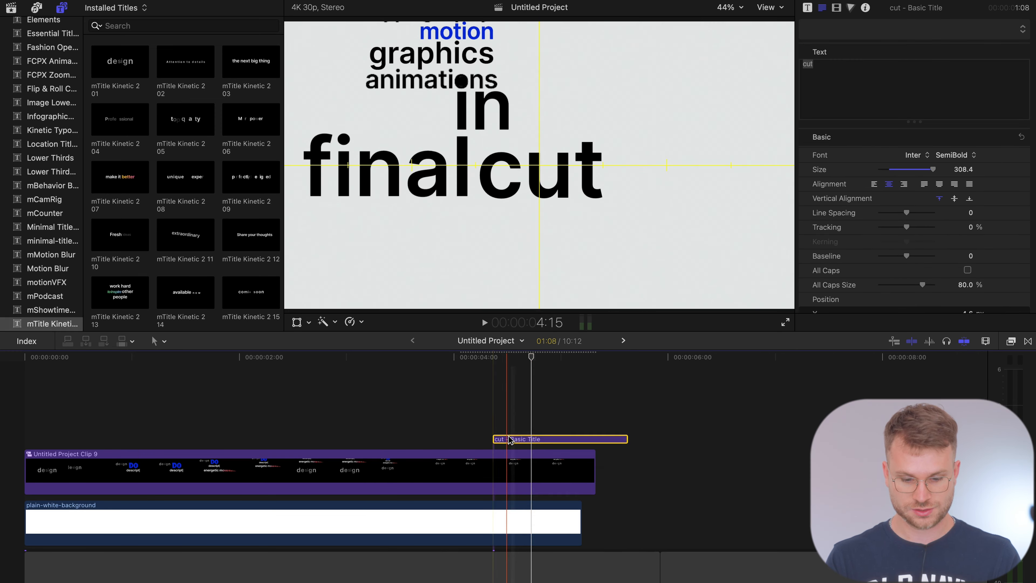
pyautogui.click(516, 439)
pyautogui.click(834, 88)
pyautogui.write('pro')
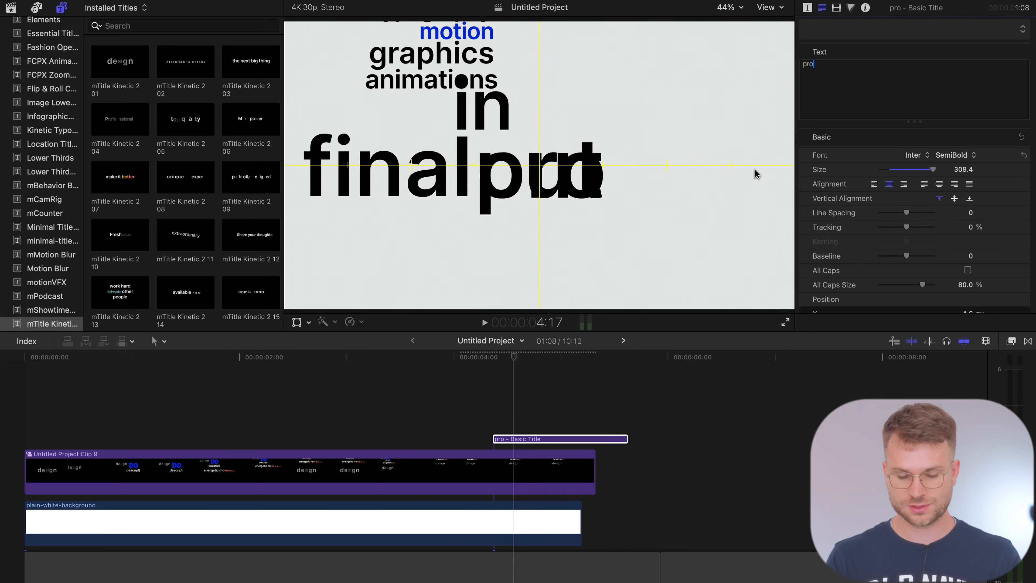
# Set the "pro" title's face color to the blue sampled from the word "motion" in the viewer.
pyautogui.scroll(-10, 864, 211)
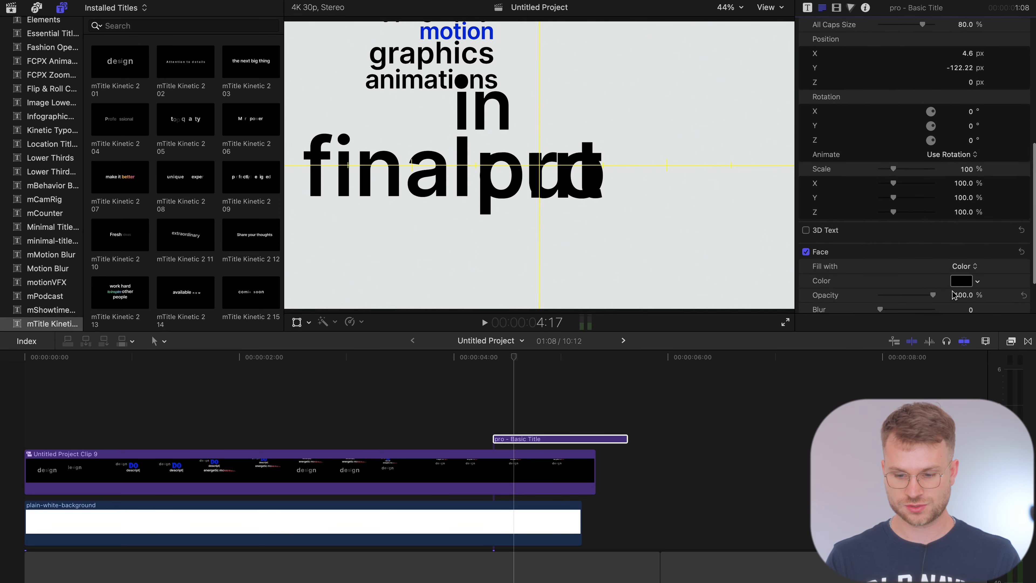
pyautogui.click(963, 282)
pyautogui.click(666, 553)
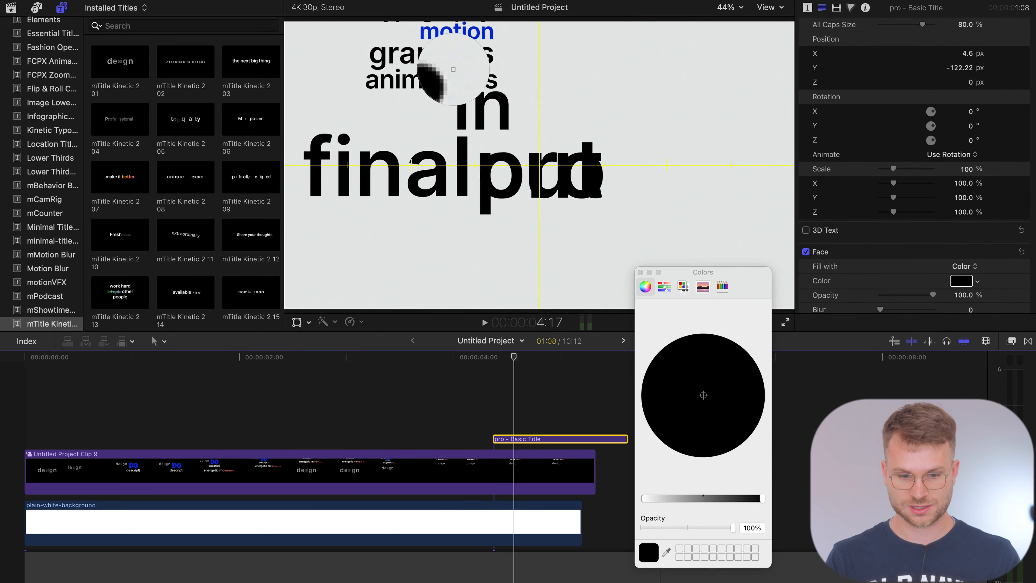
pyautogui.click(449, 39)
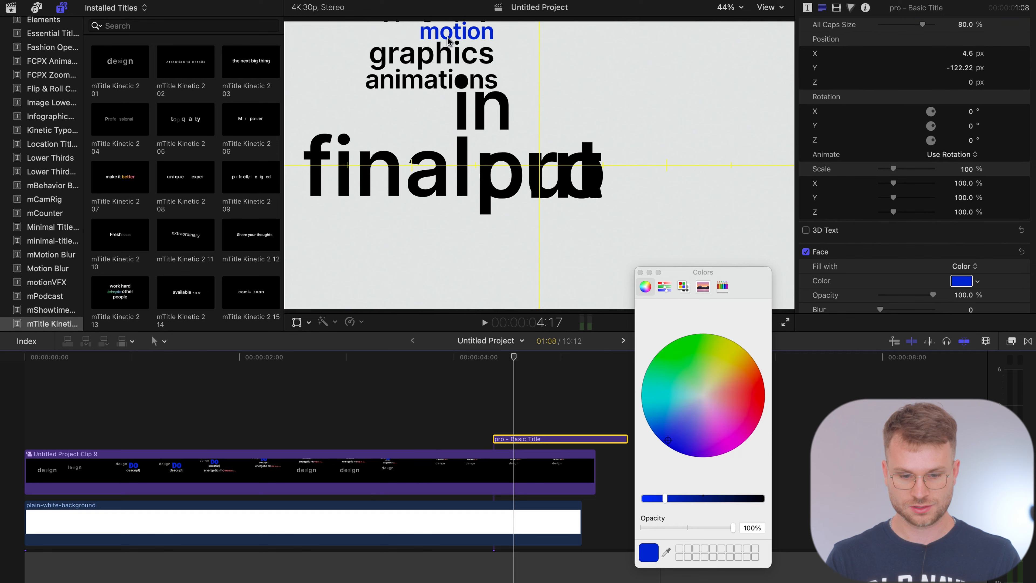
pyautogui.click(640, 272)
pyautogui.scroll(10, 965, 180)
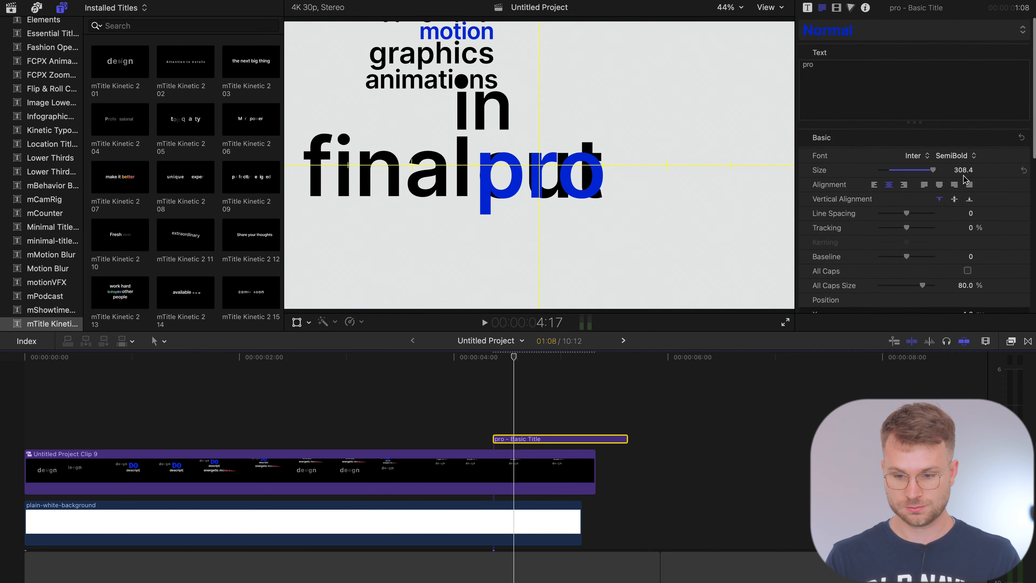
# Reduce the "pro" title to size 234.6, place it above "cut" beside "in", and tilt it counterclockwise around the Z axis.
pyautogui.moveTo(964, 180); pyautogui.dragTo(951, 180)
pyautogui.scroll(-5, 938, 184)
pyautogui.moveTo(543, 176); pyautogui.dragTo(586, 110)
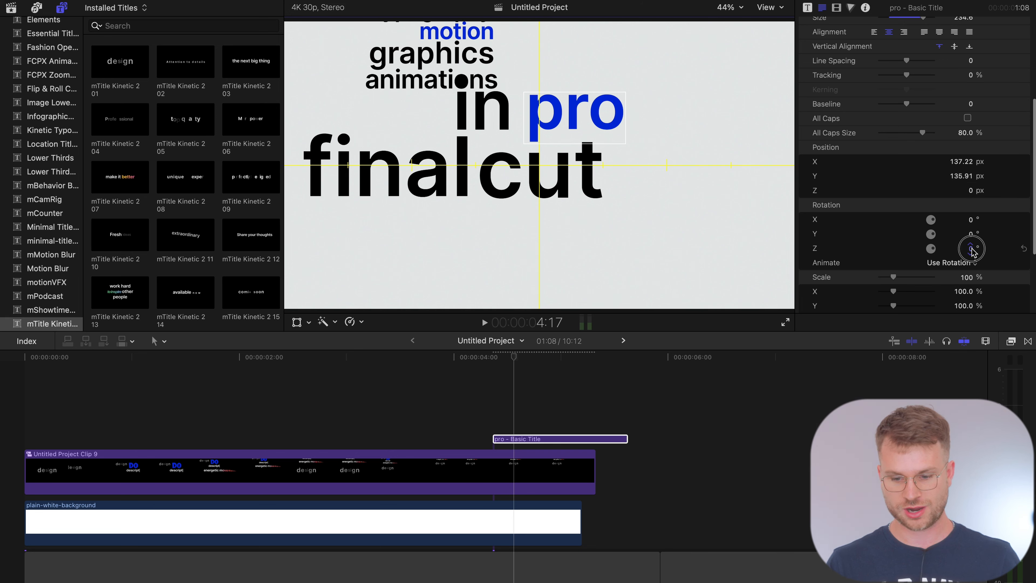
pyautogui.moveTo(972, 250); pyautogui.dragTo(972, 248)
pyautogui.moveTo(596, 116); pyautogui.dragTo(610, 112)
pyautogui.scroll(6, 913, 163)
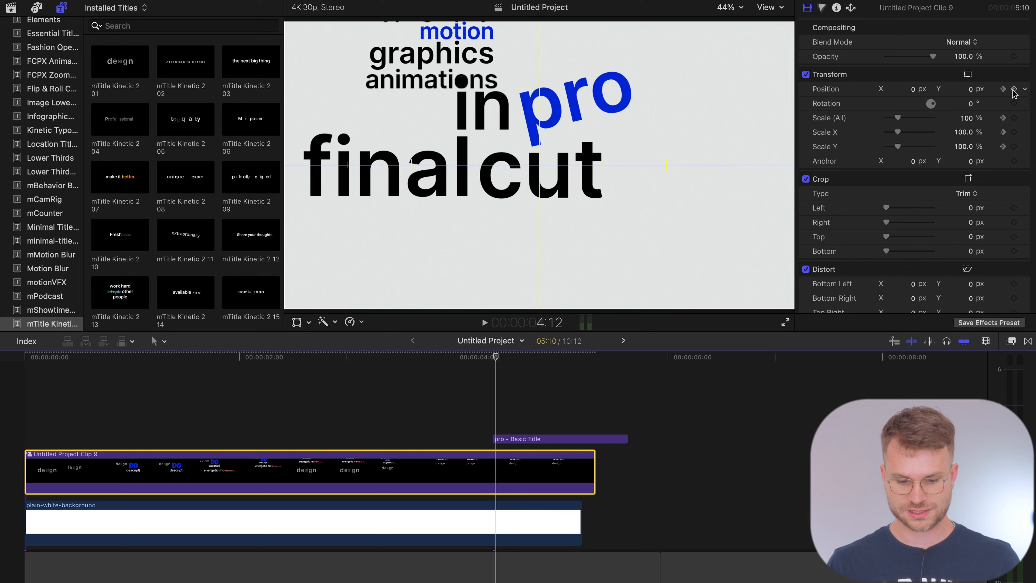
# Animate the compound clip's position and scale at about 4:14 so the shrunken words fit around "pro".
pyautogui.press('Left')
pyautogui.press('Left')
pyautogui.press('Left')
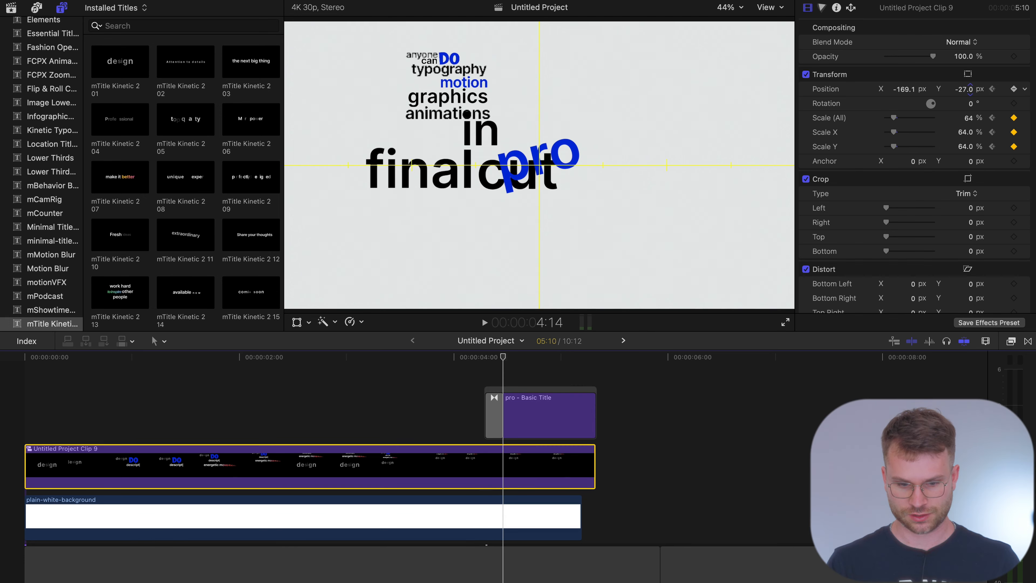
pyautogui.moveTo(979, 93); pyautogui.dragTo(968, 118)
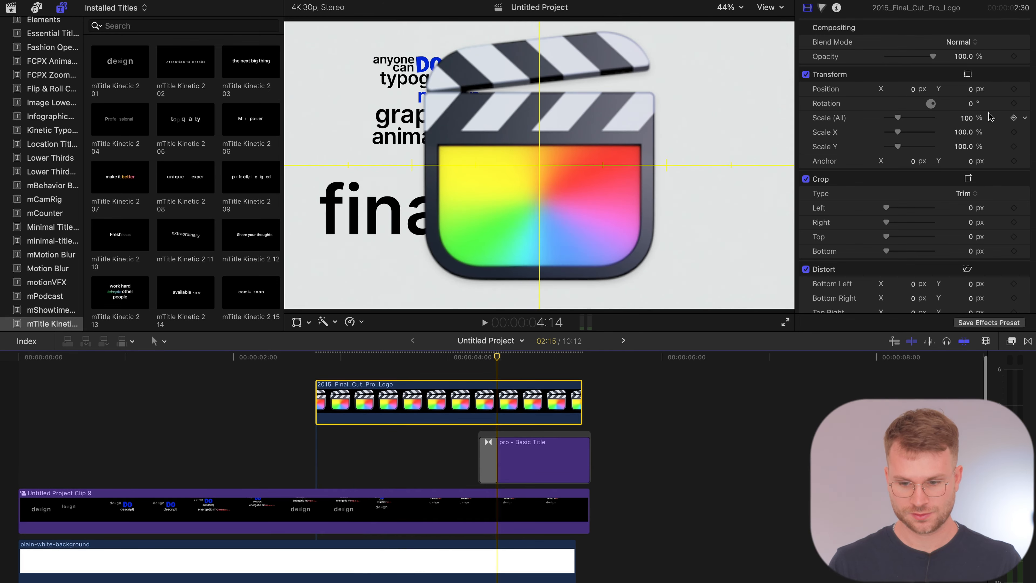
# Scale the Final Cut Pro logo to 16% at X -923.5, Y -43.4 px, and fit its clip between "pro" starting and the compound clip's end.
pyautogui.click(967, 117)
pyautogui.write('0')
pyautogui.press('Return')
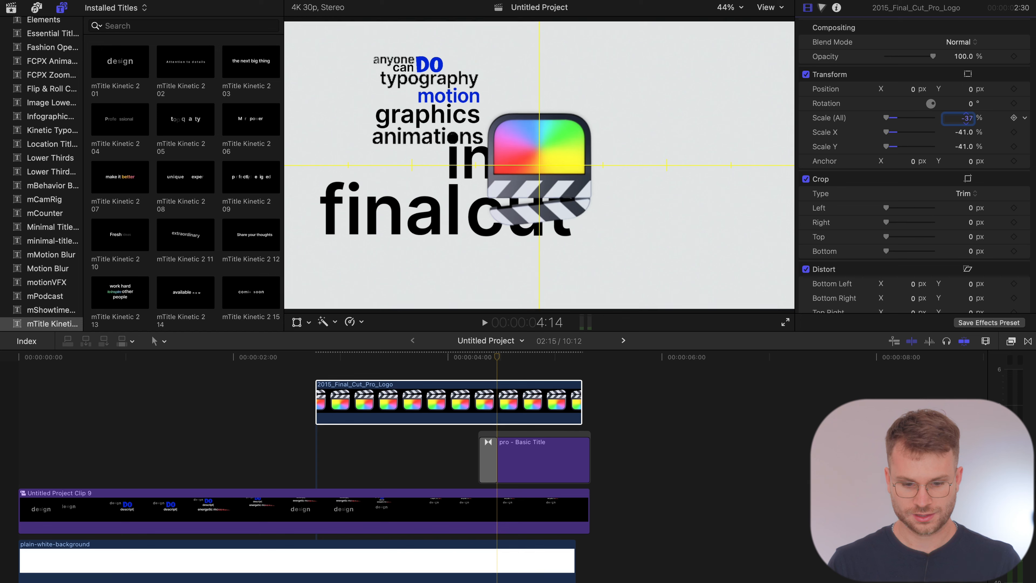
pyautogui.press('Tab')
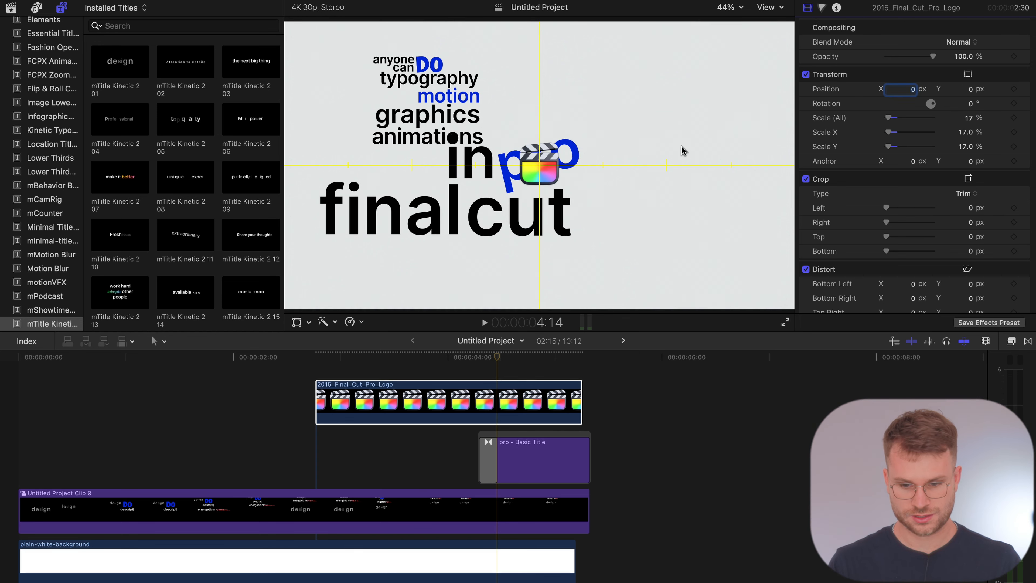
pyautogui.moveTo(912, 86); pyautogui.dragTo(912, 168)
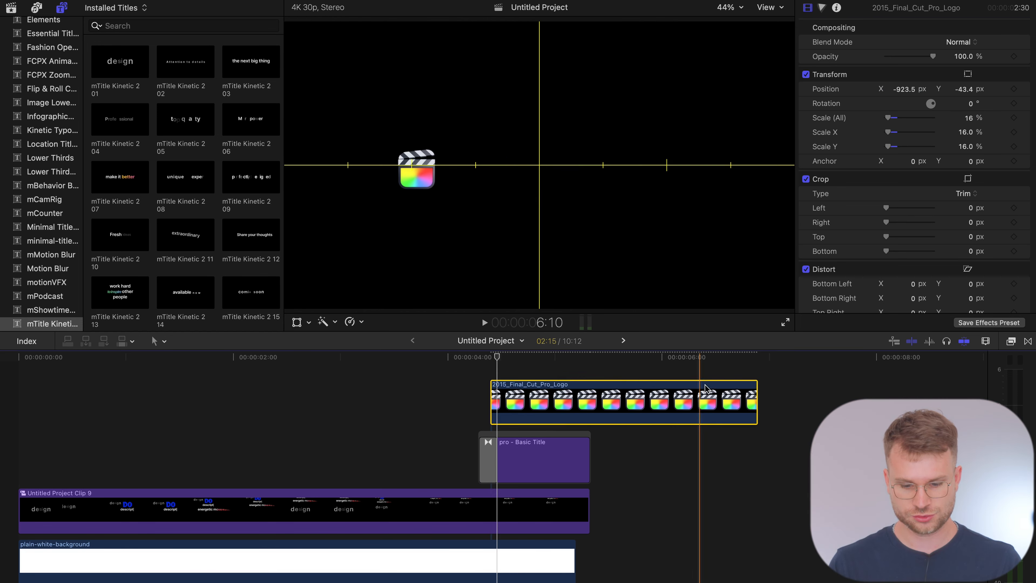
pyautogui.moveTo(761, 403); pyautogui.dragTo(589, 403)
pyautogui.click(519, 375)
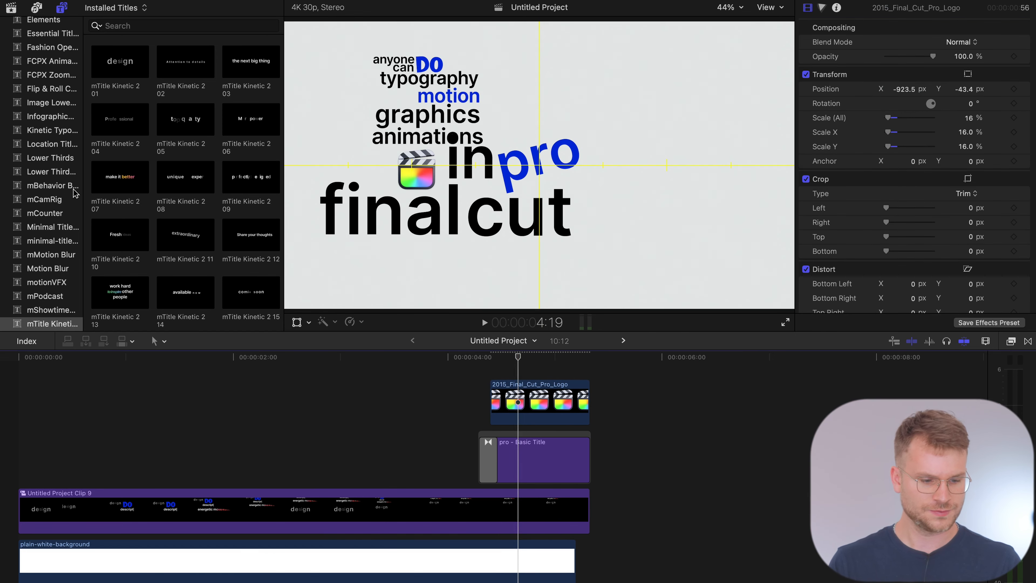
# Add the mBehavior "Dart Y In" title above the logo clip, trim its end to match the logo's, and play back the motion.
pyautogui.scroll(-3, 74, 192)
pyautogui.click(49, 148)
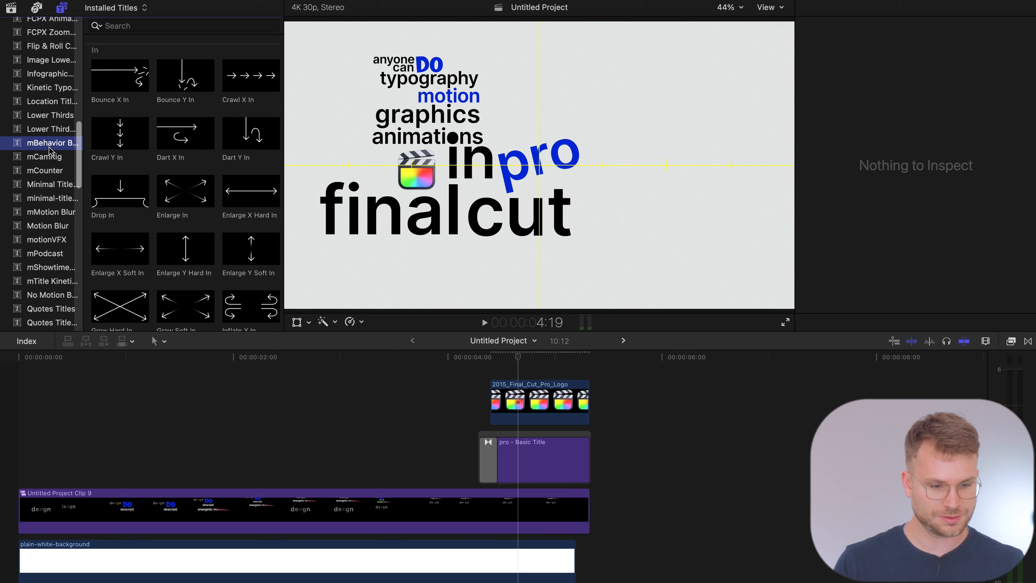
pyautogui.moveTo(224, 138); pyautogui.dragTo(486, 370)
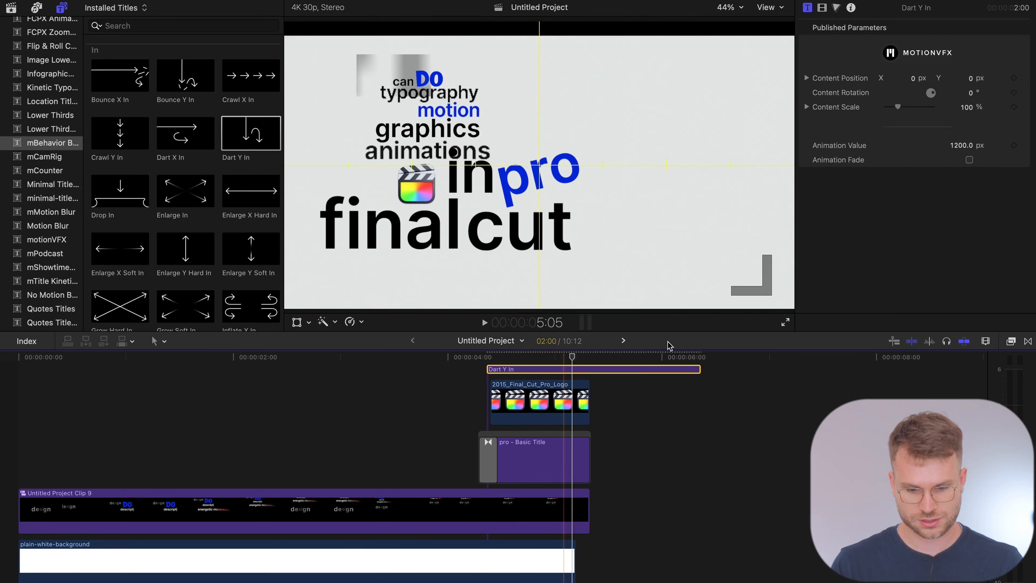
pyautogui.moveTo(689, 370); pyautogui.dragTo(589, 370)
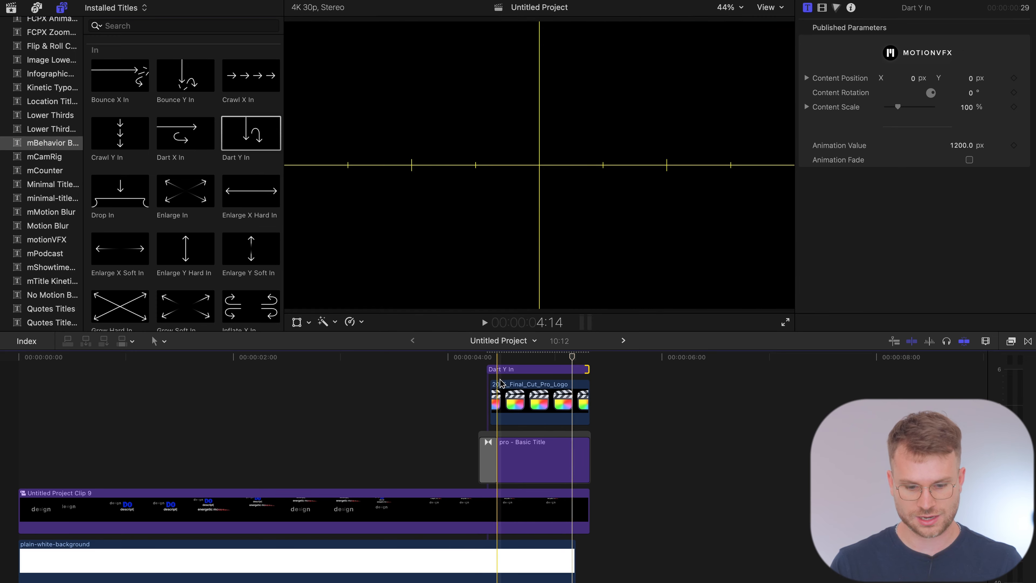
pyautogui.press('space')
pyautogui.press('space')
pyautogui.press('space')
pyautogui.scroll(2, 478, 392)
pyautogui.press('space')
# Group the "Dart Y In" title and the logo clip into their own compound clip.
pyautogui.moveTo(454, 375); pyautogui.dragTo(564, 439)
pyautogui.hotkey('alt', 'g')
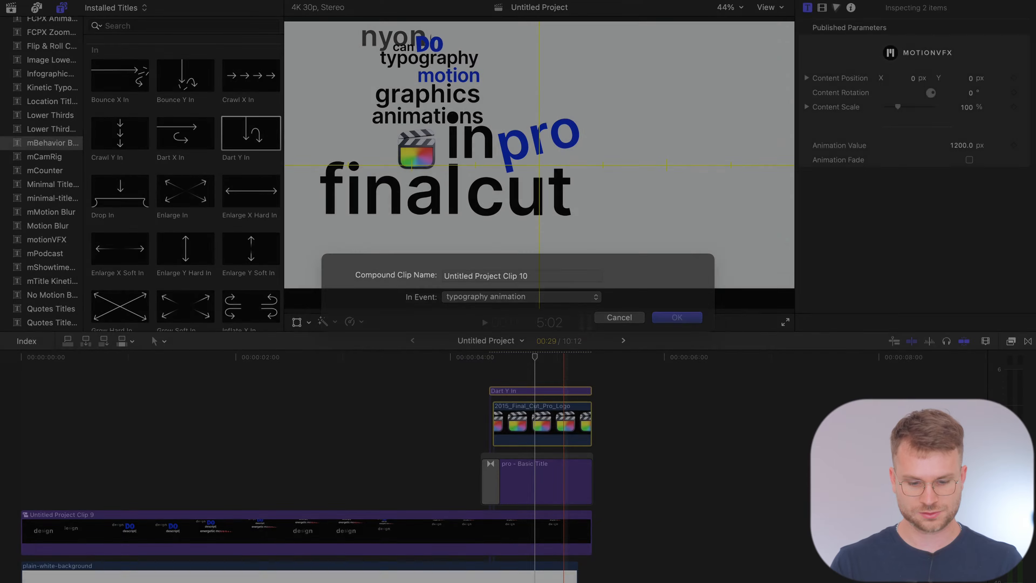
pyautogui.press('Return')
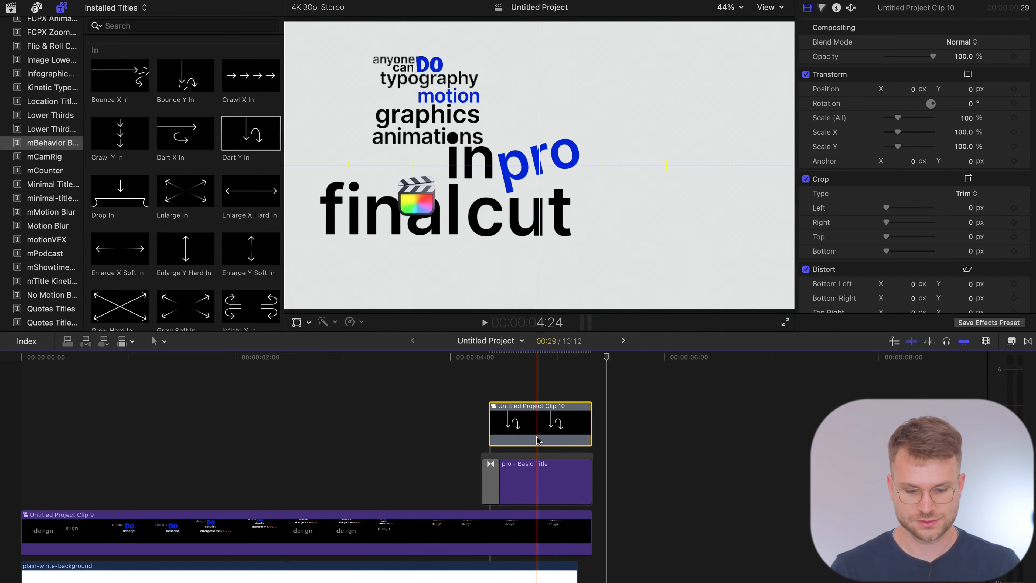
# Open the logo's compound clip, select its "Dart Y In" title, and open the title's Animation Value for editing.
pyautogui.doubleClick(513, 426)
pyautogui.press('space')
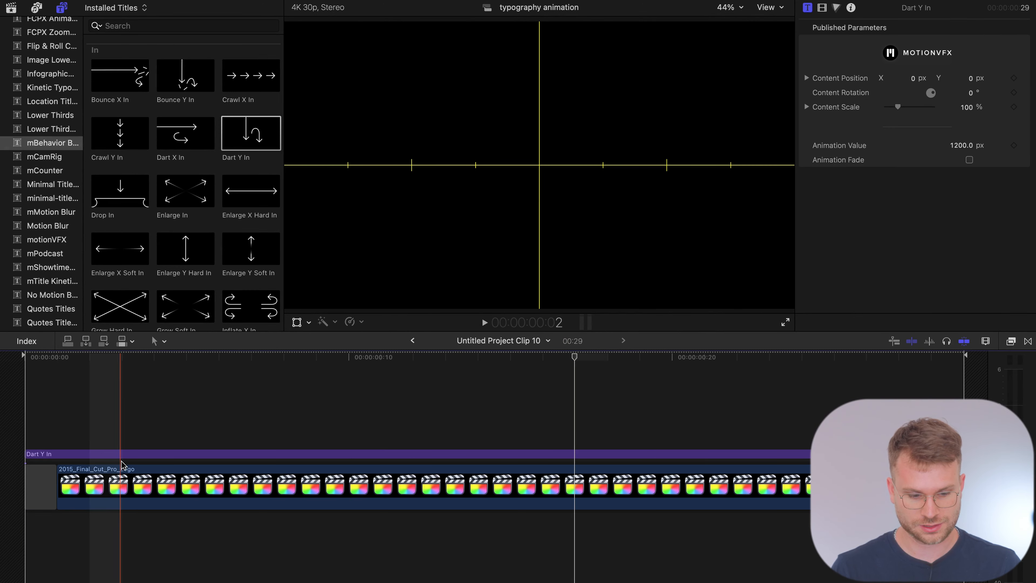
pyautogui.click(45, 454)
pyautogui.press('space')
pyautogui.click(963, 145)
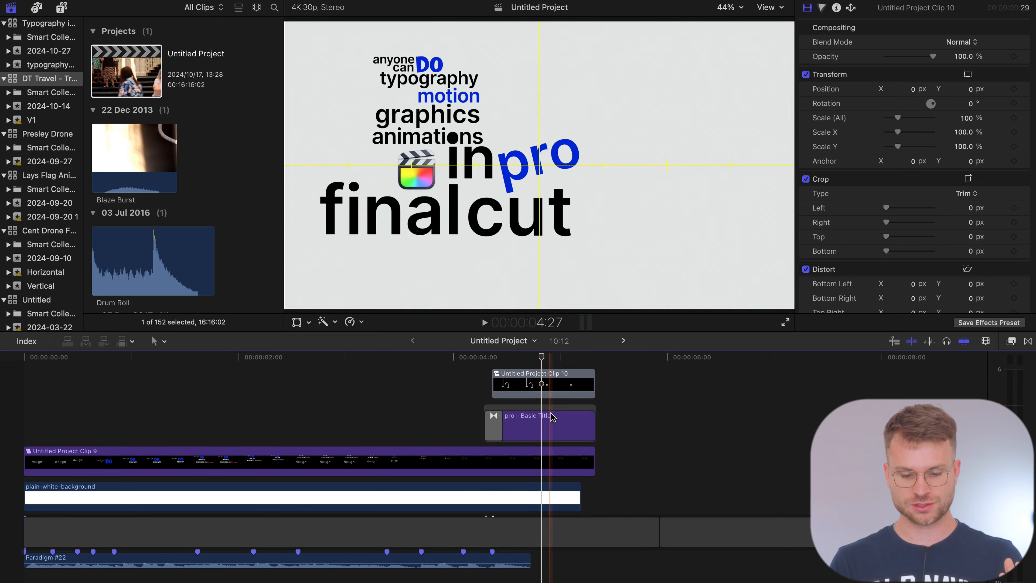
# Set the "pro" title's face color to the red sampled from the Final Cut Pro logo in the viewer.
pyautogui.click(543, 417)
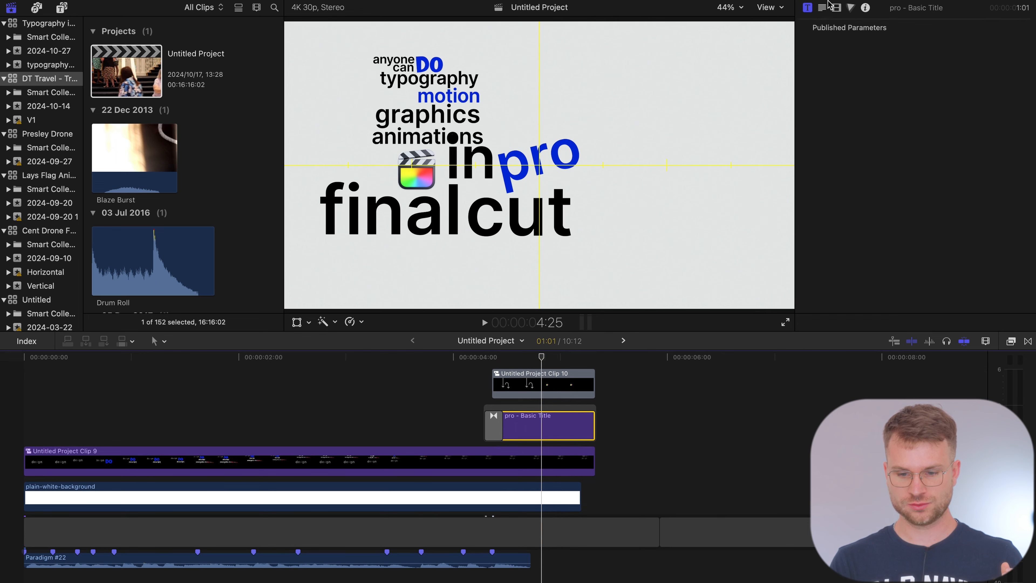
pyautogui.click(822, 8)
pyautogui.scroll(-10, 932, 204)
pyautogui.click(961, 280)
pyautogui.click(667, 552)
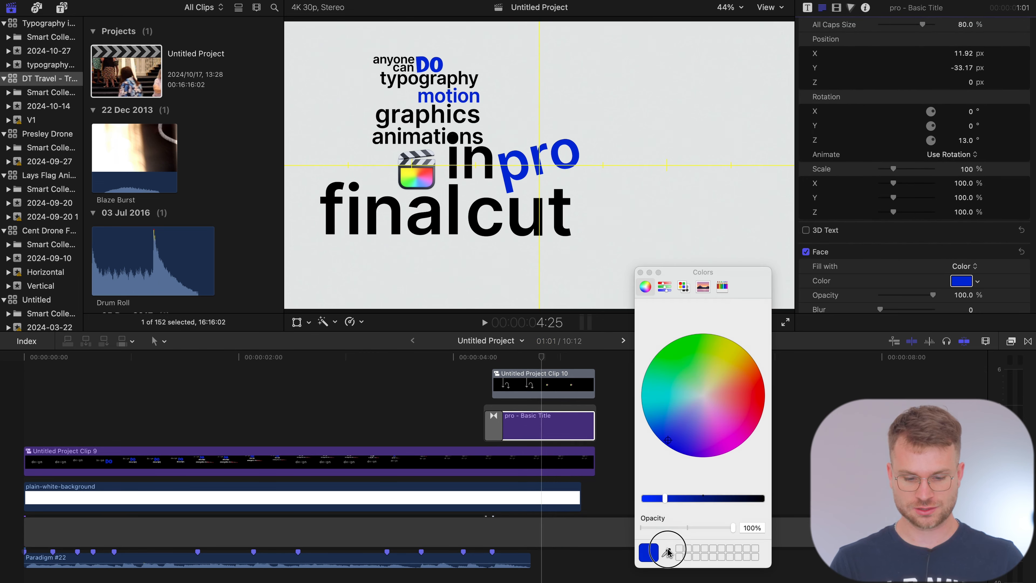
pyautogui.click(426, 171)
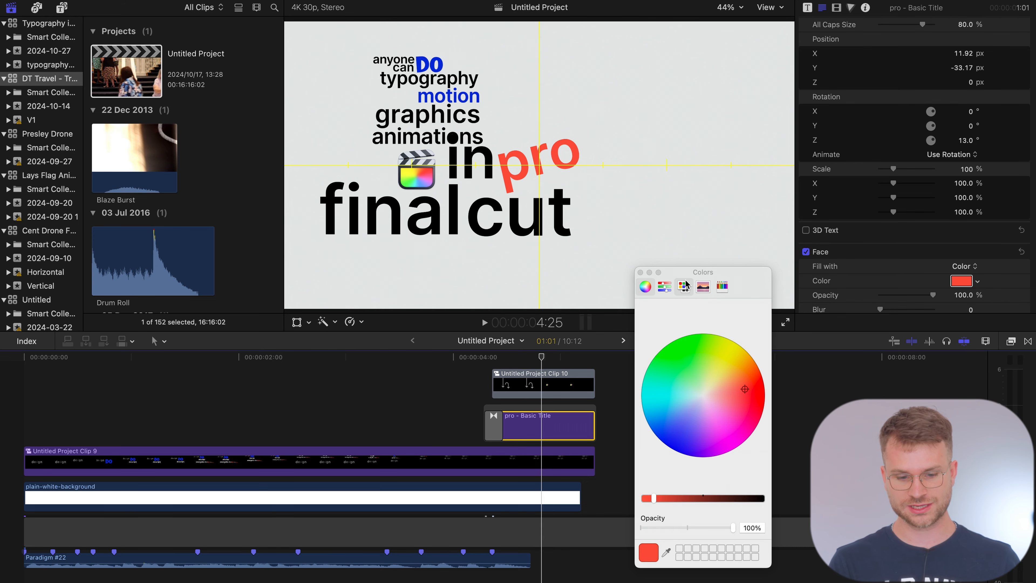
# Show the sampled red as RGB values, copy its hex code, and close the color picker.
pyautogui.click(665, 287)
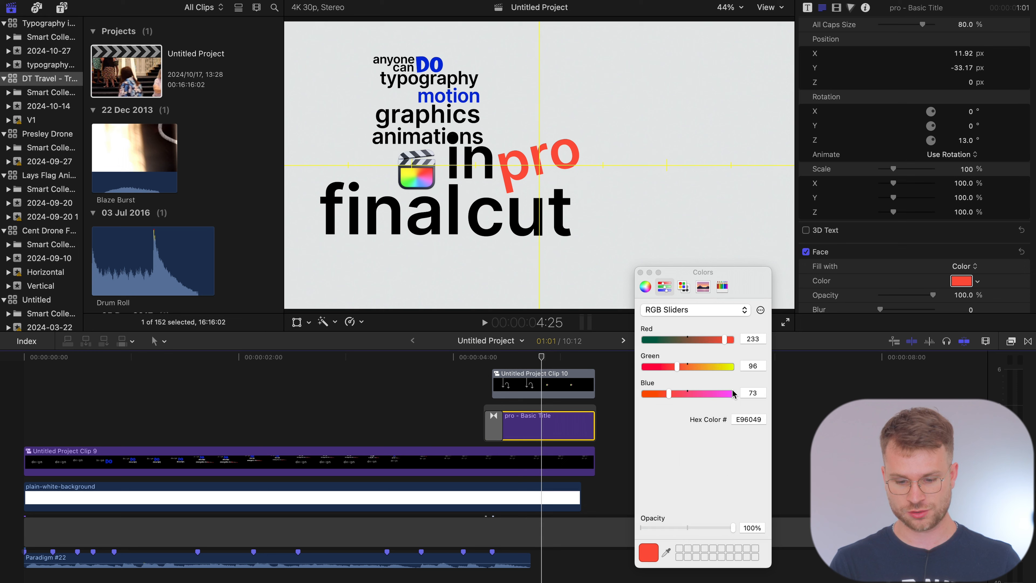
pyautogui.click(744, 419)
pyautogui.press('super+c')
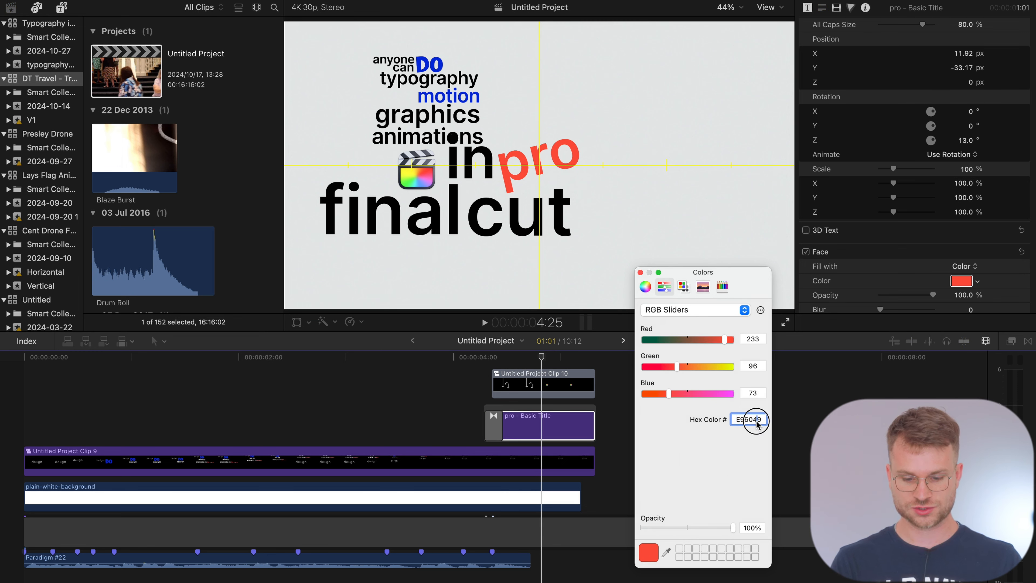
pyautogui.click(640, 273)
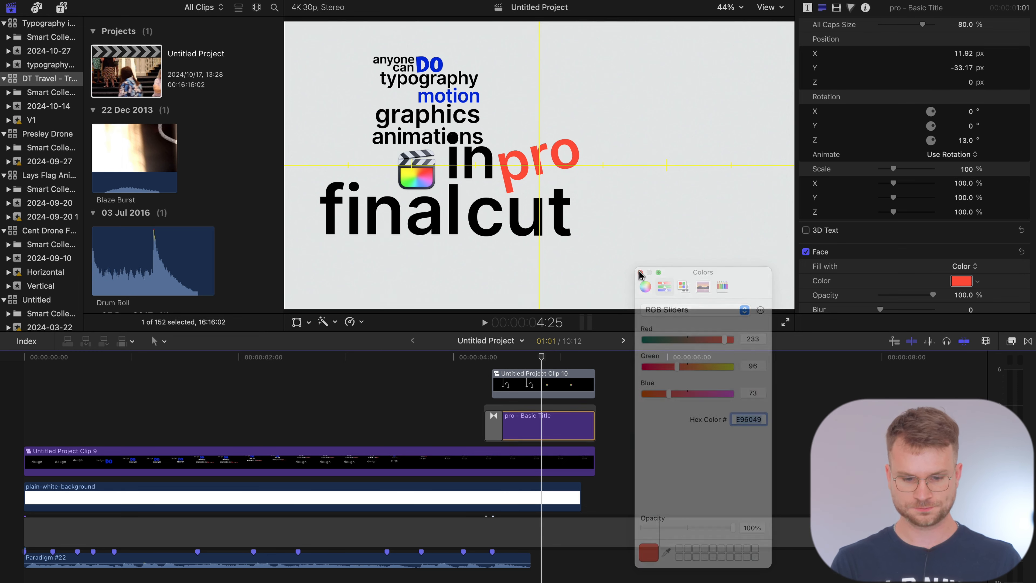
# Open the nested compound clips one inside another down to Untitled Project Clip 4 and select the "motion" title.
pyautogui.doubleClick(502, 464)
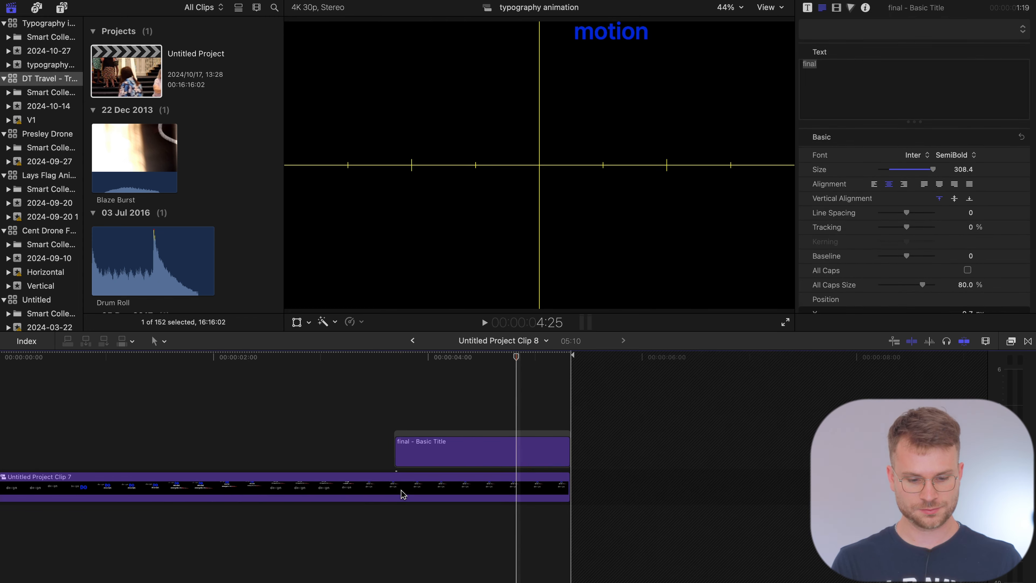
pyautogui.doubleClick(401, 491)
pyautogui.doubleClick(401, 490)
pyautogui.doubleClick(402, 493)
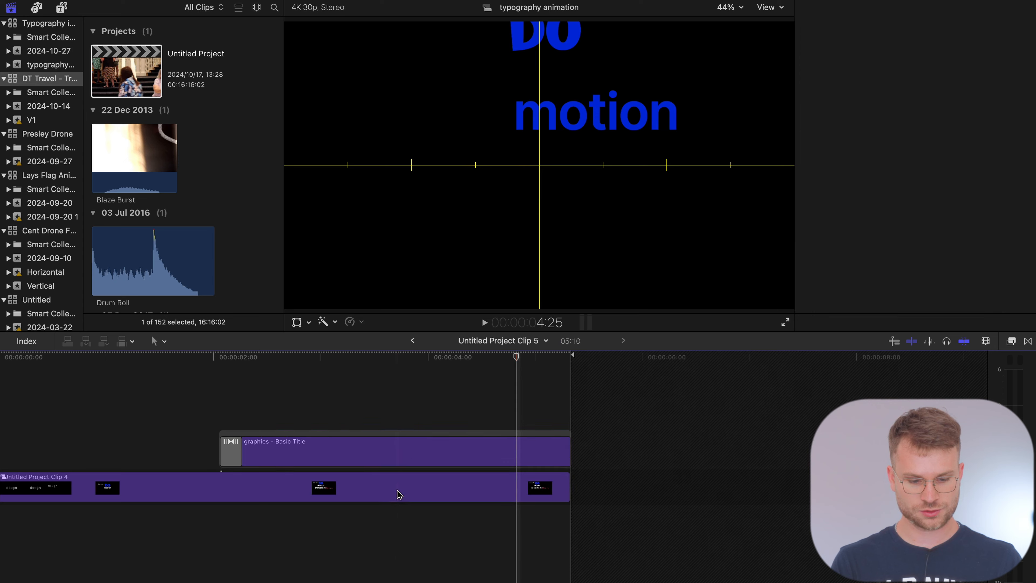
pyautogui.doubleClick(369, 495)
pyautogui.click(354, 461)
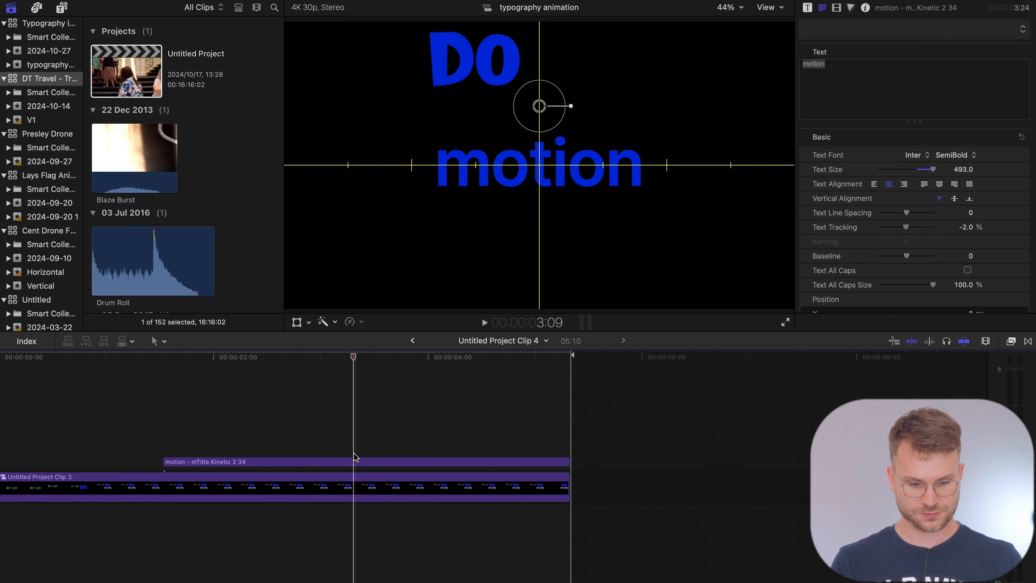
# Set the "motion" title's Text Color to the copied hex value E96049.
pyautogui.scroll(-6, 982, 284)
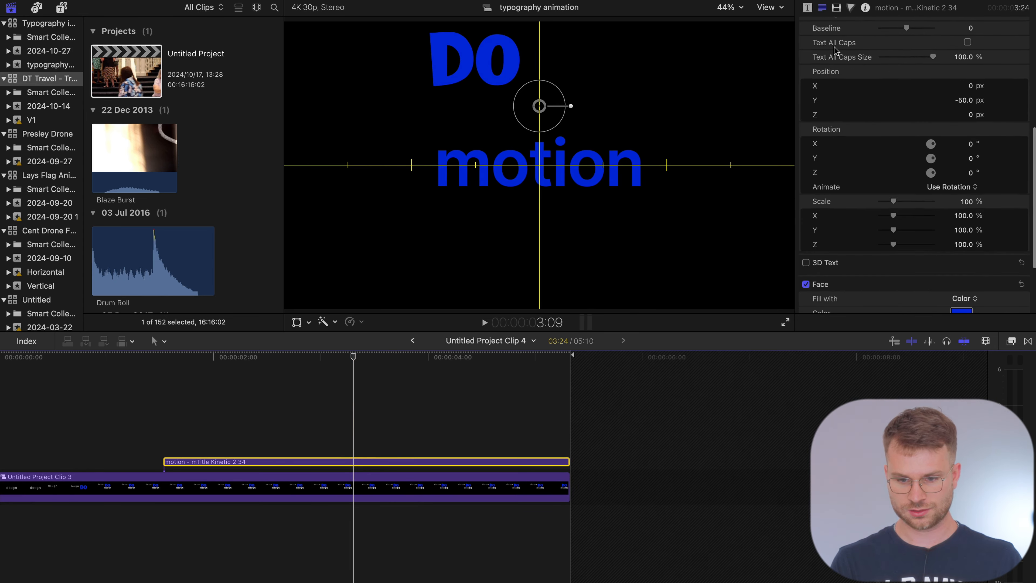
pyautogui.click(807, 8)
pyautogui.scroll(-10, 909, 210)
pyautogui.scroll(2, 996, 147)
pyautogui.click(962, 70)
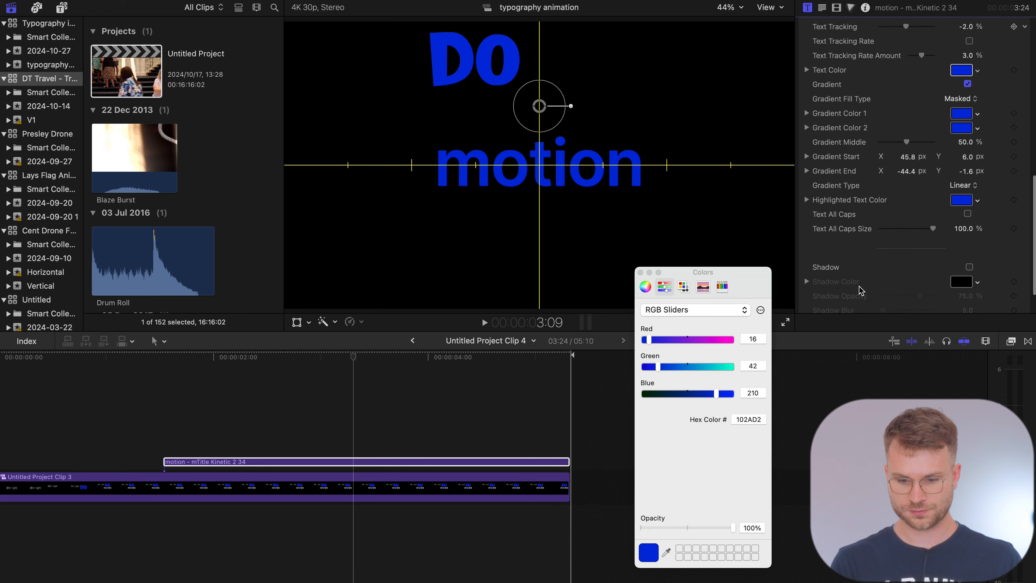
pyautogui.doubleClick(749, 419)
pyautogui.press('super+v')
pyautogui.press('Return')
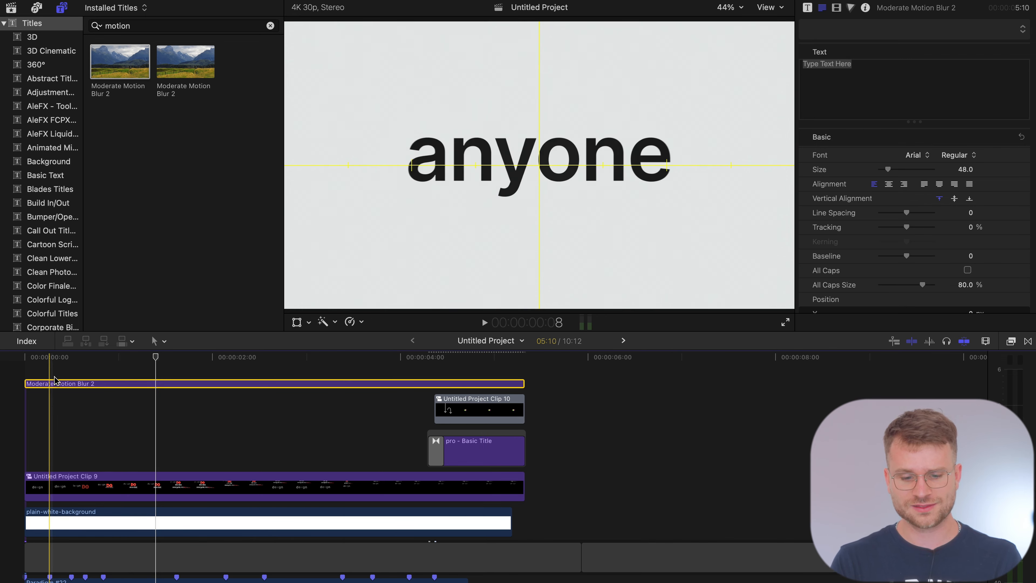
# Select the Moderate Motion Blur 2 title and step through the frames around 00:14 with its effect disabled.
pyautogui.click(62, 386)
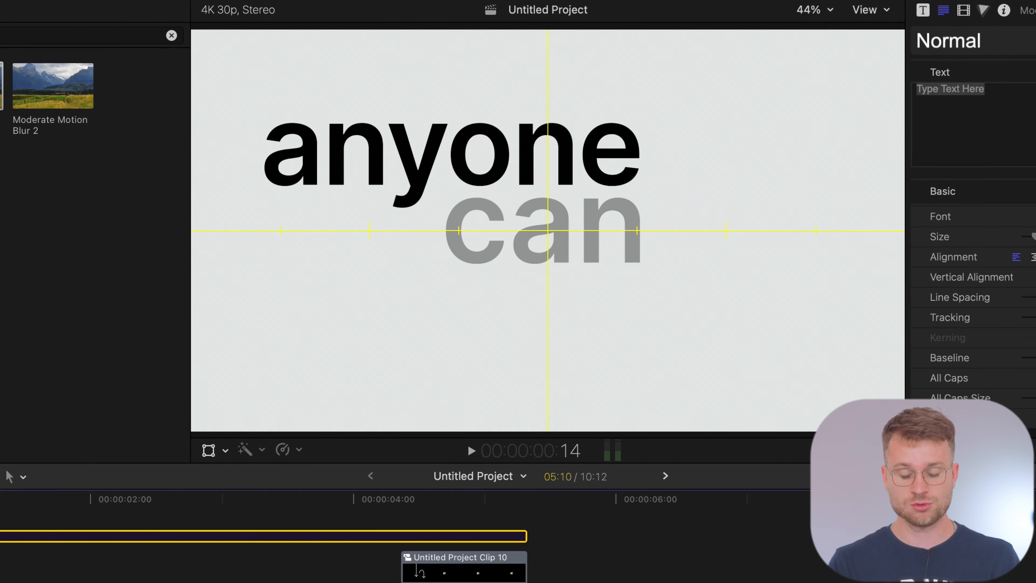
pyautogui.press('Left')
pyautogui.press('Left')
pyautogui.press('Right')
pyautogui.press('Right')
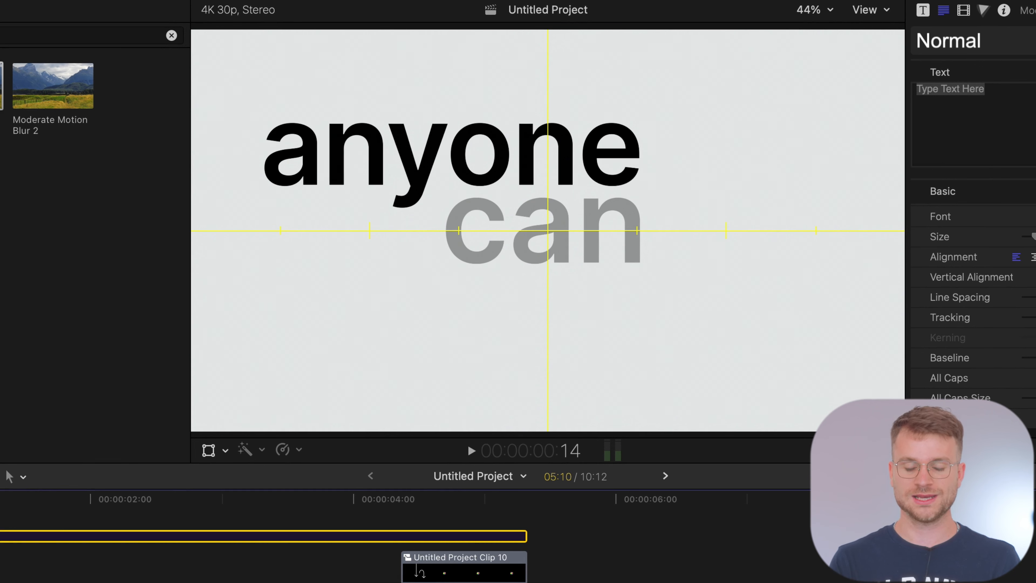
# Enable the Moderate Motion Blur 2 title and step through the opening words up to 00:23 to inspect the blur.
pyautogui.press('v')
pyautogui.press('Left')
pyautogui.press('Left')
pyautogui.press('Left')
pyautogui.press('Left')
pyautogui.press('Right')
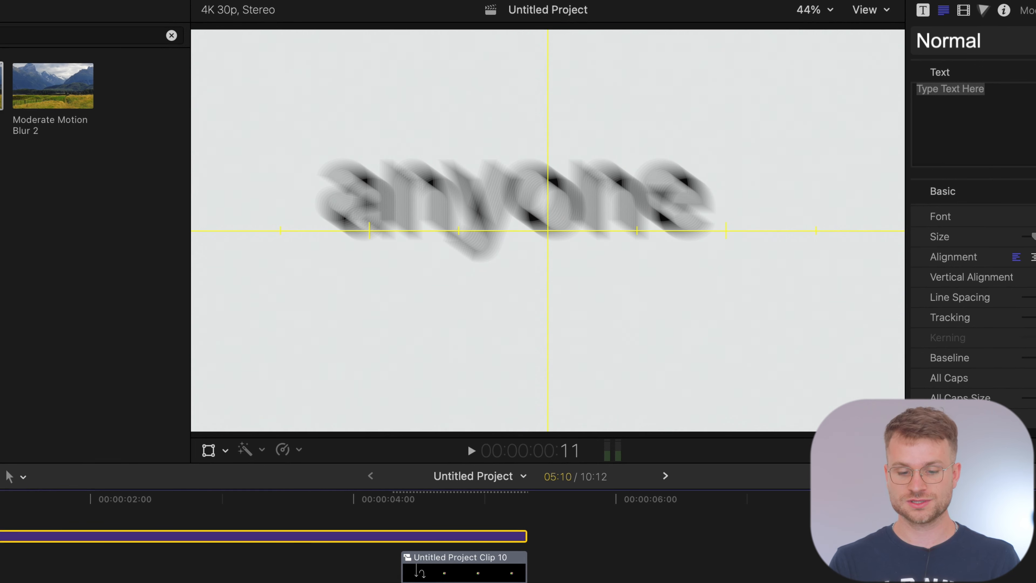
pyautogui.press('Left')
pyautogui.press('Left')
pyautogui.press('Right')
pyautogui.press('Right')
pyautogui.press('Right')
pyautogui.press('Right')
pyautogui.press('Right')
pyautogui.press('Right')
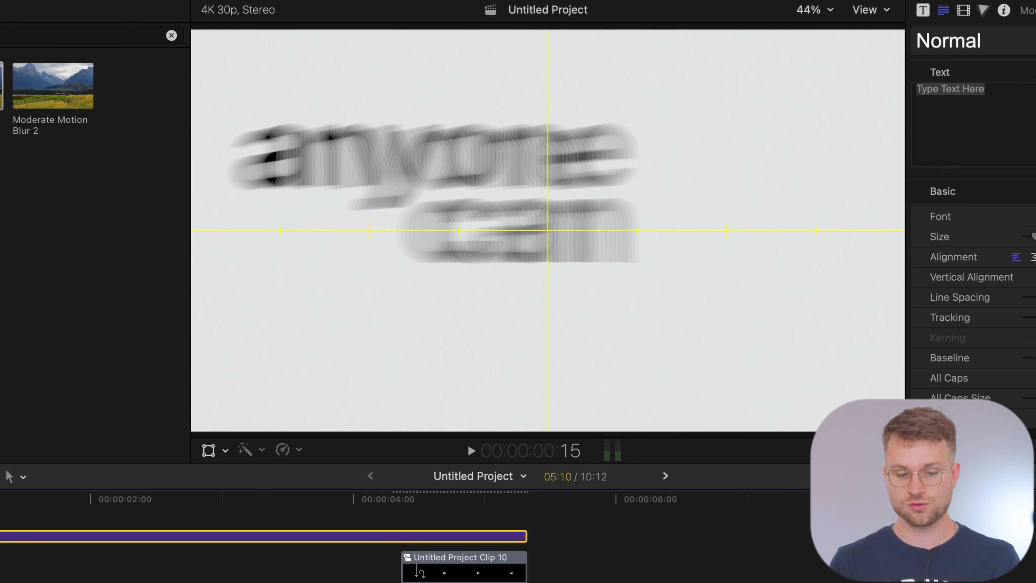
pyautogui.press('Right')
pyautogui.press('Right')
pyautogui.press('Right')
pyautogui.press('Right')
pyautogui.press('Right')
pyautogui.press('Right')
pyautogui.press('Right')
pyautogui.press('Right')
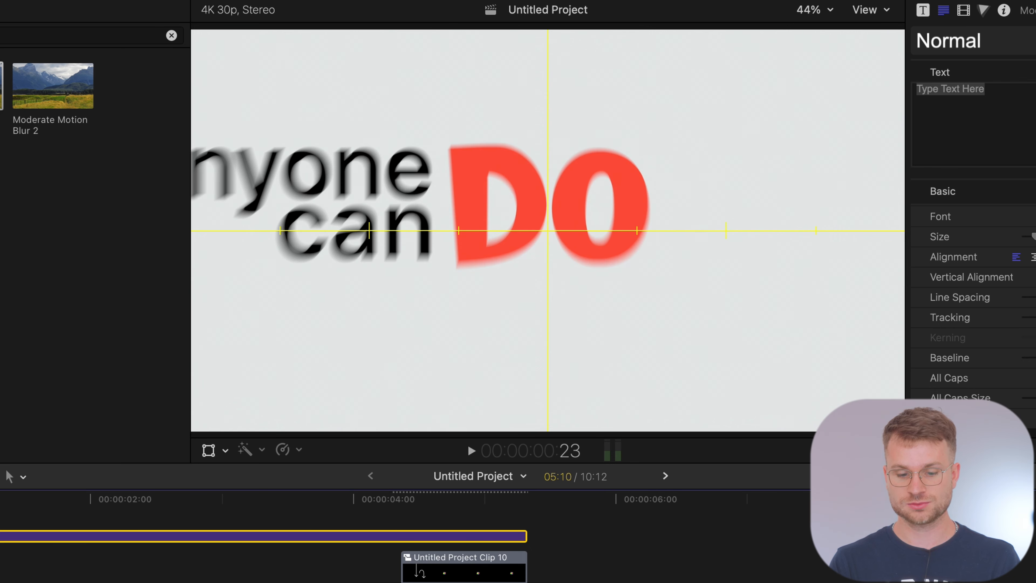
# Play back the typography animation from its beginning with the motion blur applied.
pyautogui.scroll(1, 263, 556)
pyautogui.press('Home')
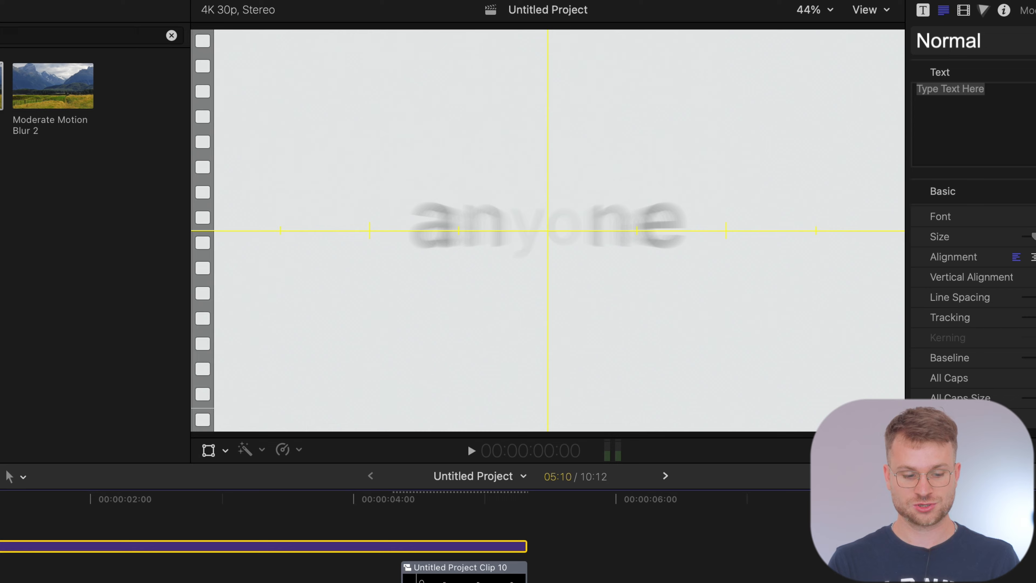
pyautogui.press('space')
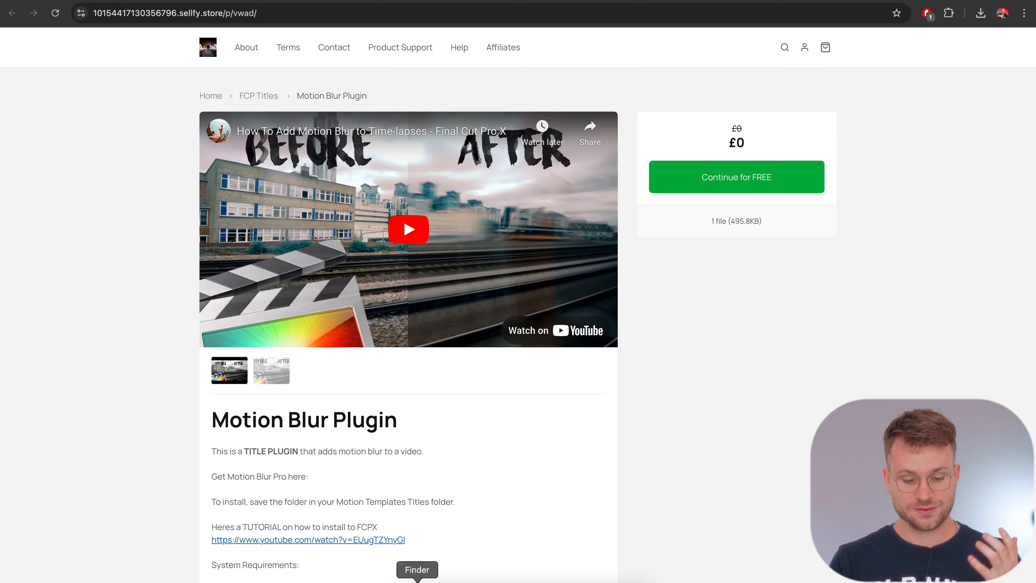
# Switch to Finder and show the Titles folder inside Movies > Motion Templates.
pyautogui.click(411, 567)
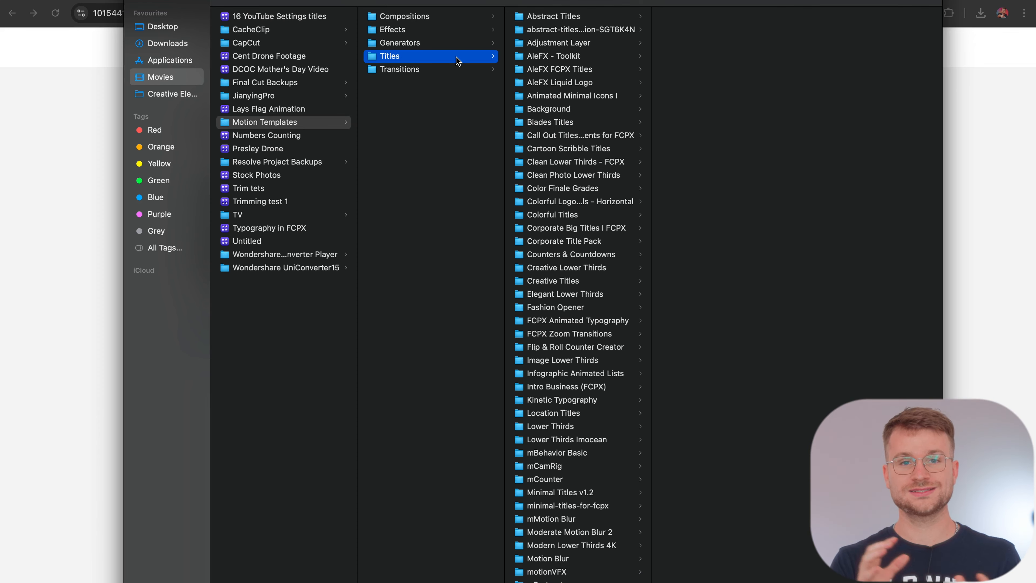